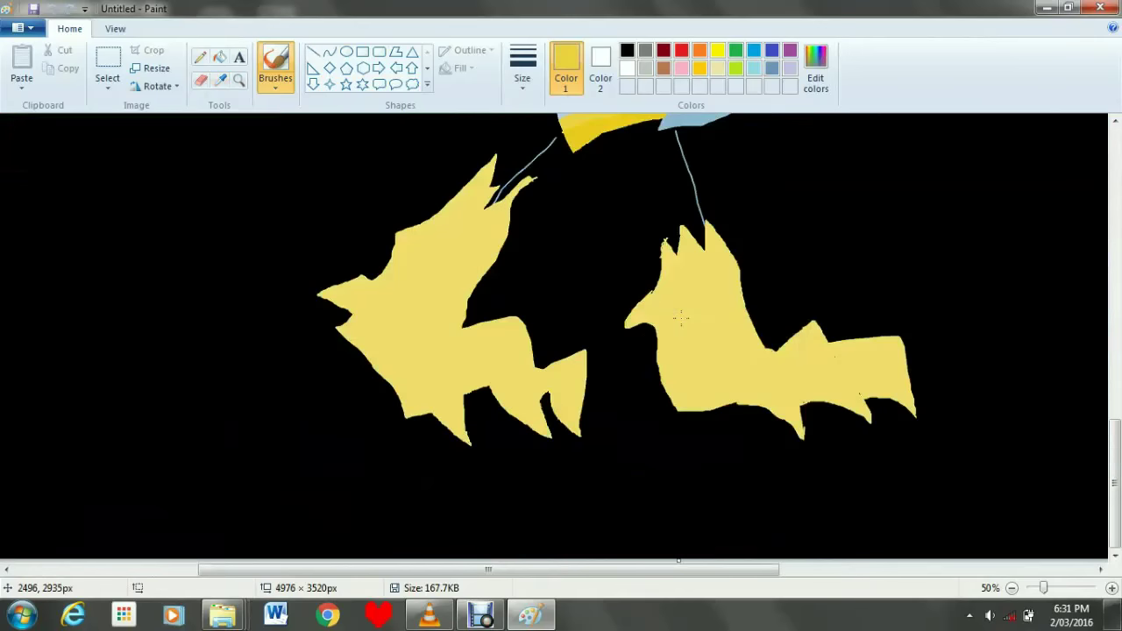
Outline a shadow on the rear spur of the left foot with the Pencil and fill it with the darker yellow.
{"action": "left_click", "coordinate": [1111, 587]}
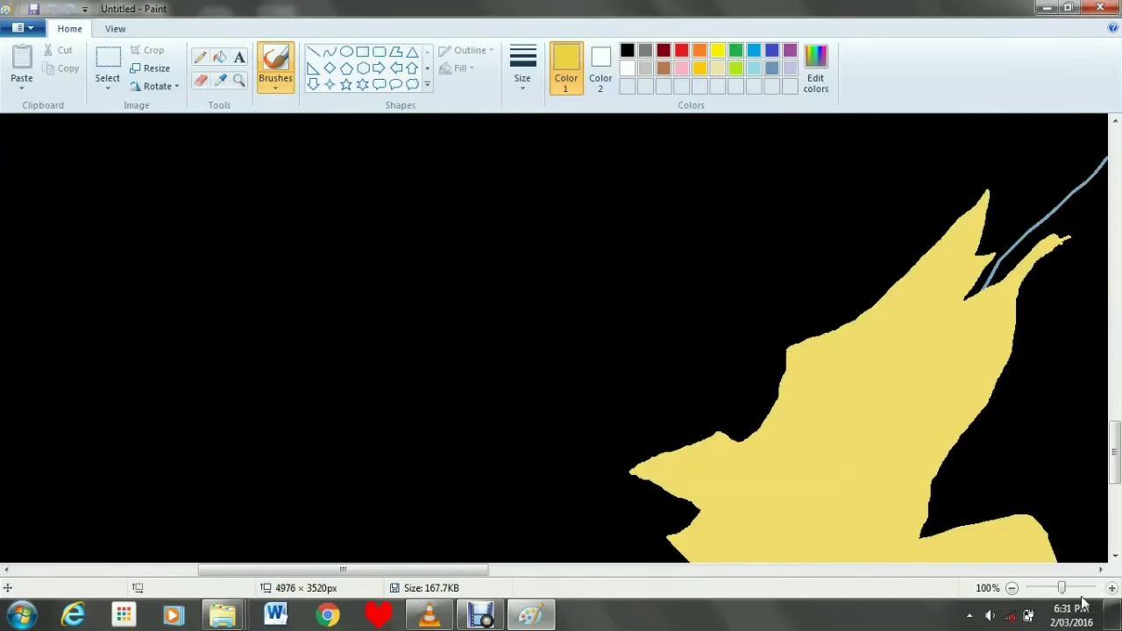
{"action": "left_click_drag", "start_coordinate": [438, 569], "coordinate": [526, 572]}
{"action": "scroll", "coordinate": [312, 193], "scroll_direction": "down", "scroll_amount": 3}
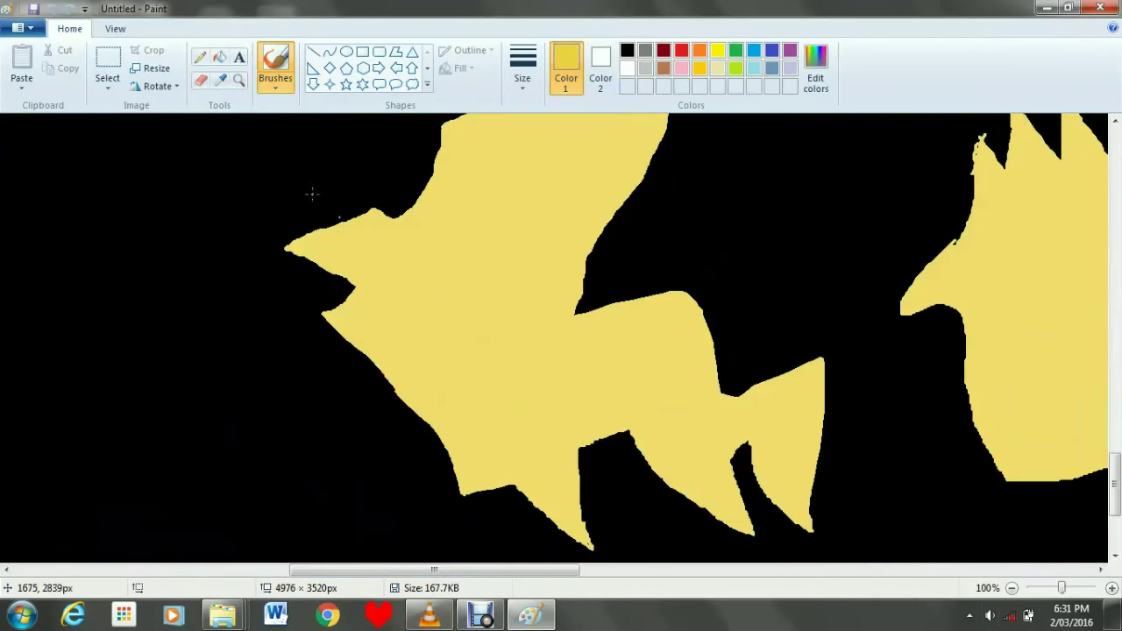
{"action": "left_click", "coordinate": [200, 57]}
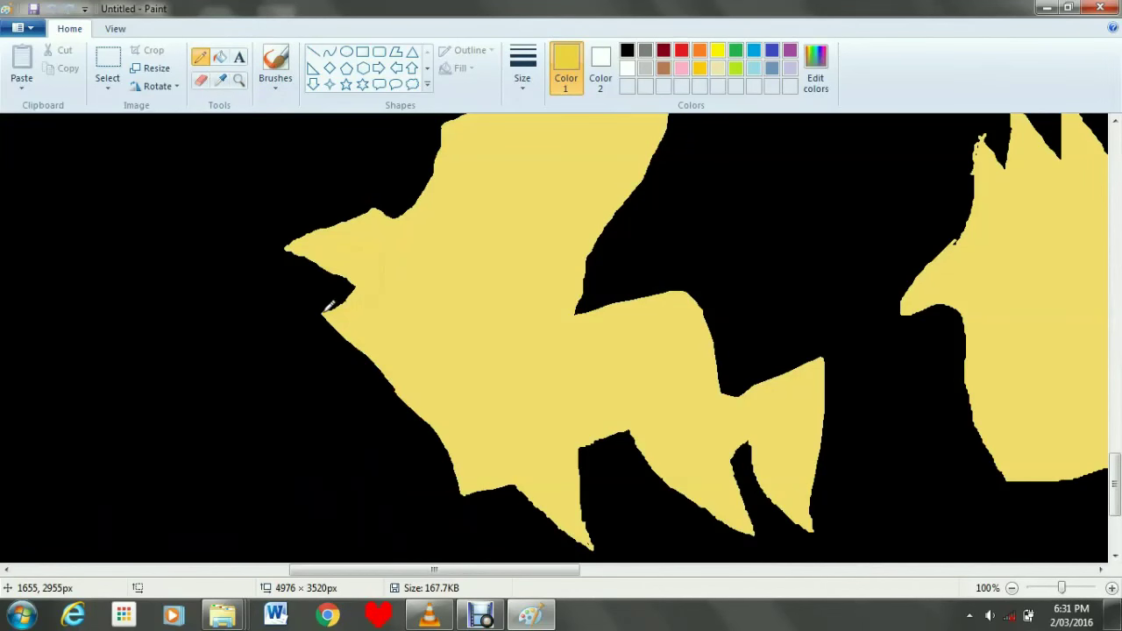
{"action": "left_click", "coordinate": [219, 57]}
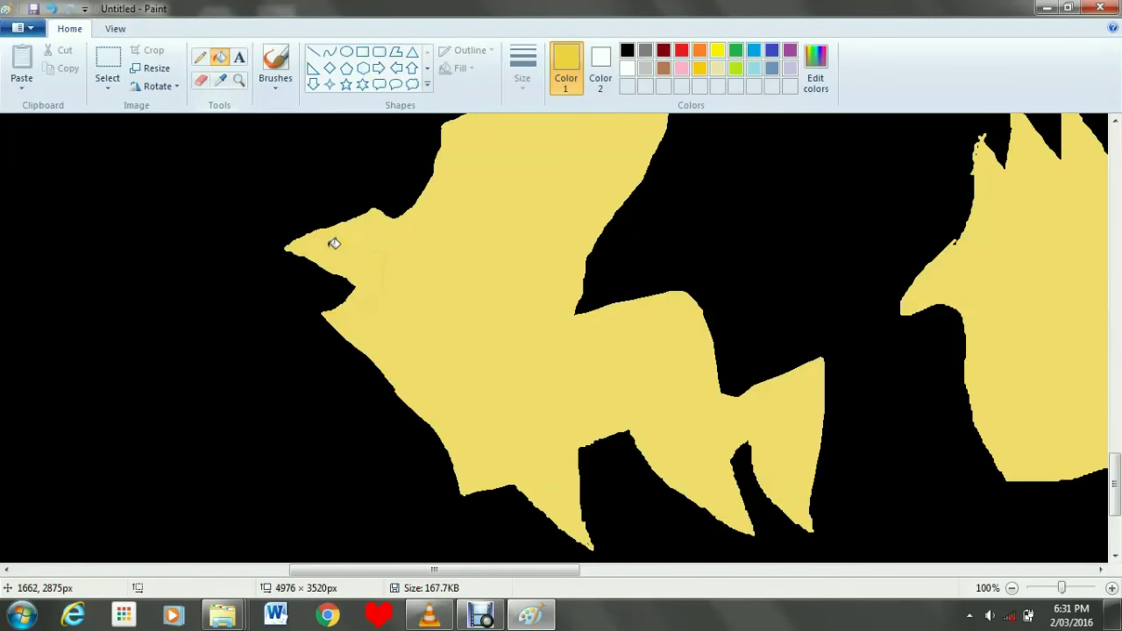
{"action": "left_click", "coordinate": [333, 240]}
Outline a shadow along the inner edge of the left foot's rightmost toe and fill it with the darker yellow.
{"action": "left_click", "coordinate": [200, 57]}
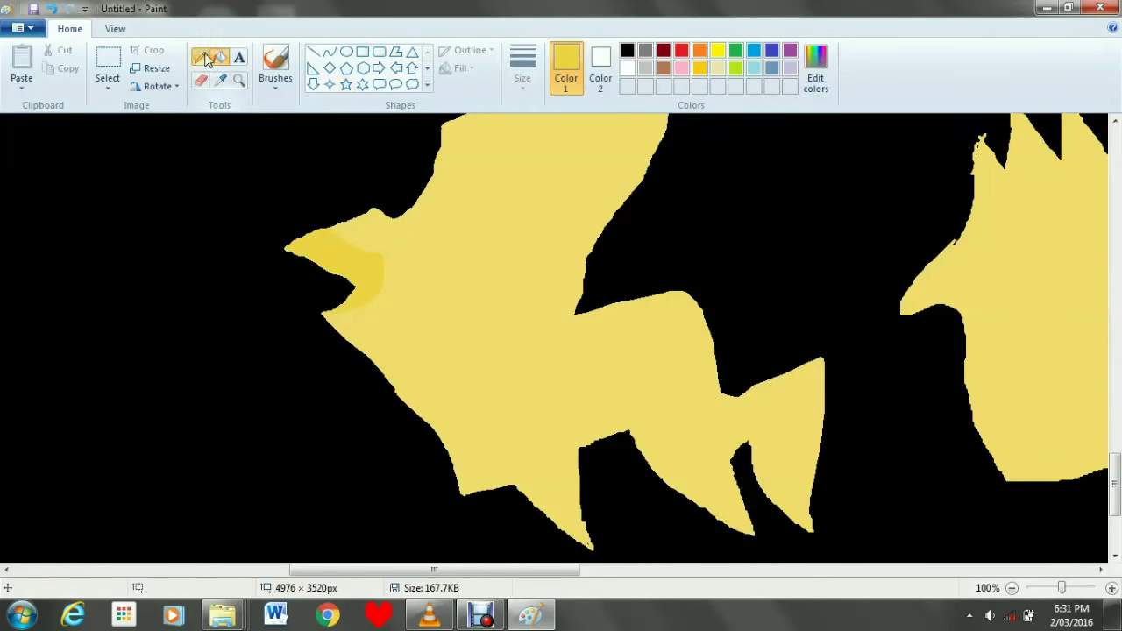
{"action": "left_click", "coordinate": [523, 69]}
{"action": "left_click", "coordinate": [495, 211]}
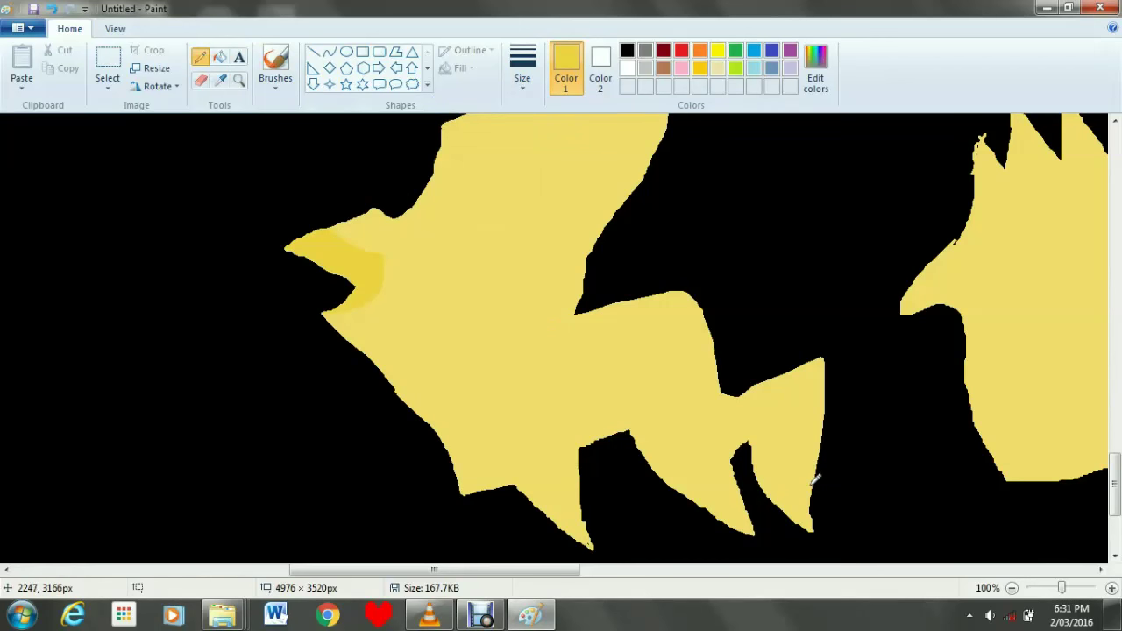
{"action": "left_click_drag", "start_coordinate": [783, 420], "coordinate": [727, 427]}
{"action": "left_click", "coordinate": [219, 57]}
{"action": "left_click", "coordinate": [760, 434]}
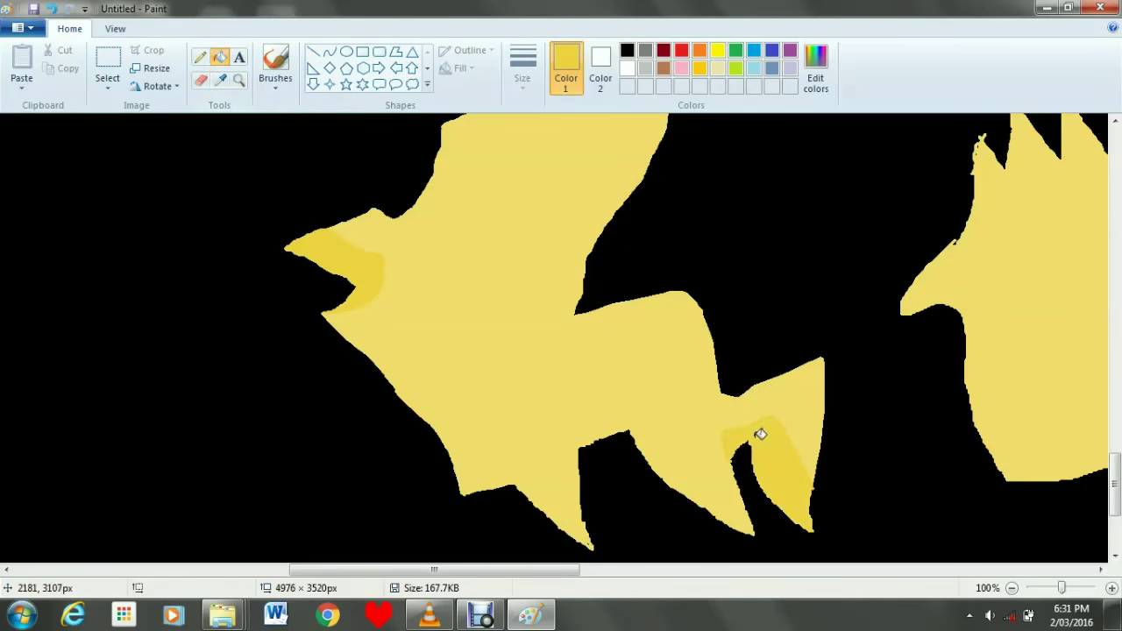
Raise the upper edge of the left foot's rightmost toe with the sampled light yellow and fill the enclosed black gap.
{"action": "left_click", "coordinate": [219, 80]}
{"action": "left_click", "coordinate": [799, 385]}
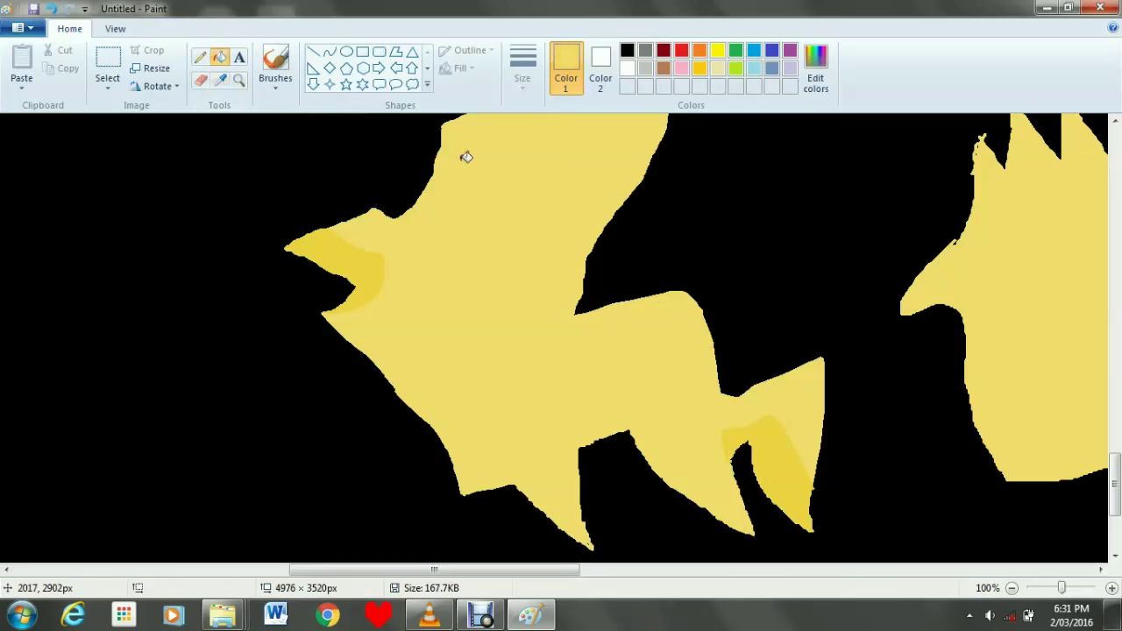
{"action": "left_click", "coordinate": [199, 57]}
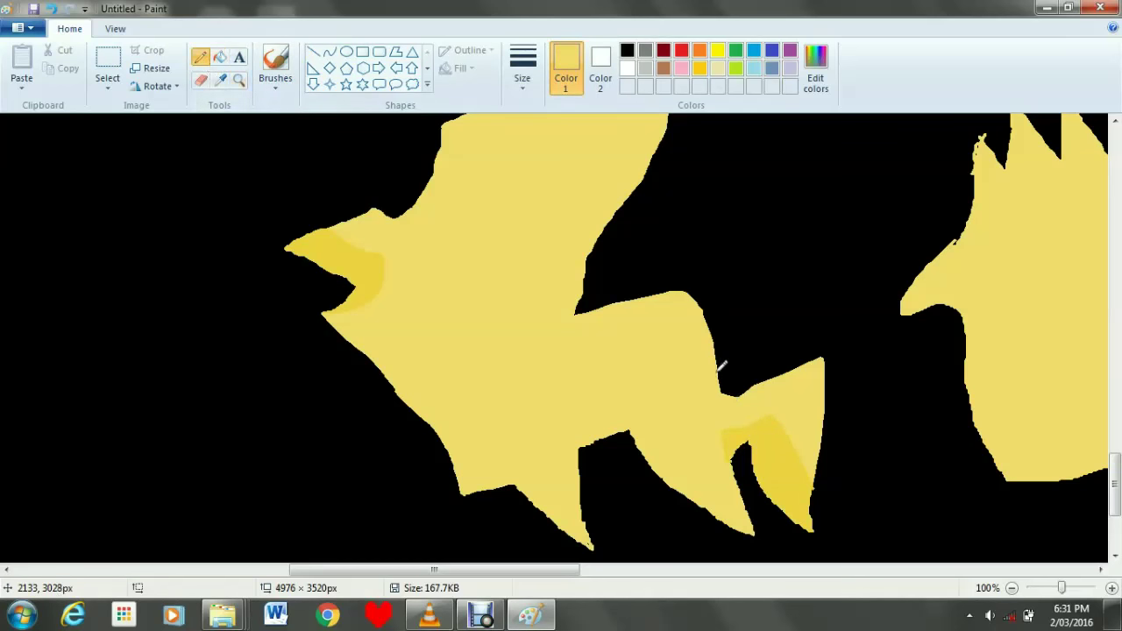
{"action": "left_click_drag", "start_coordinate": [719, 368], "coordinate": [820, 352]}
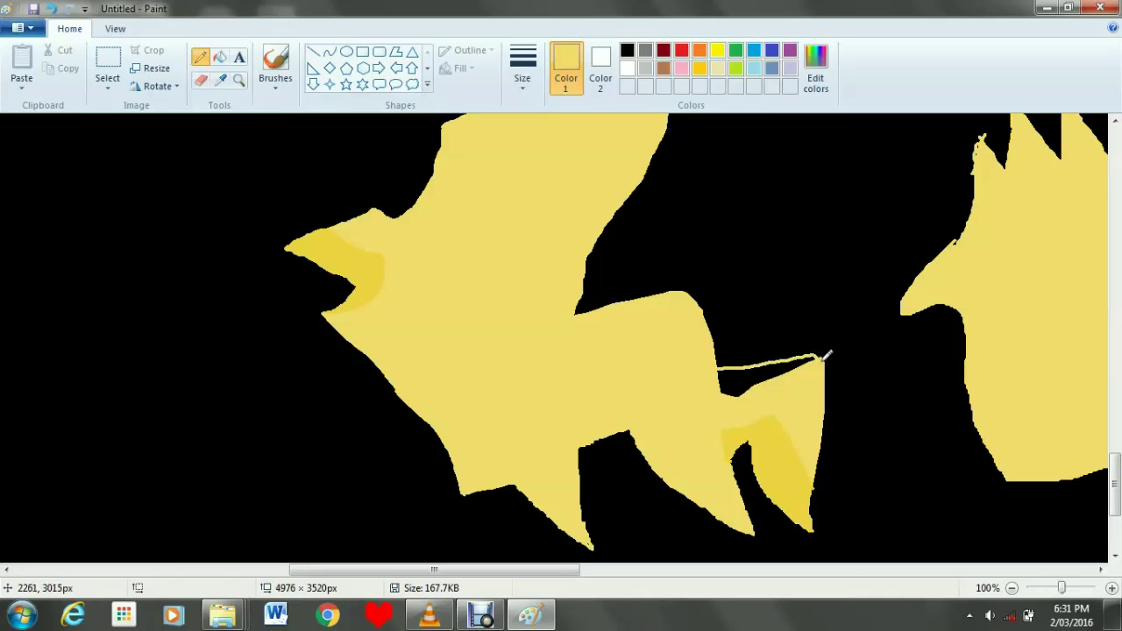
{"action": "left_click", "coordinate": [219, 57]}
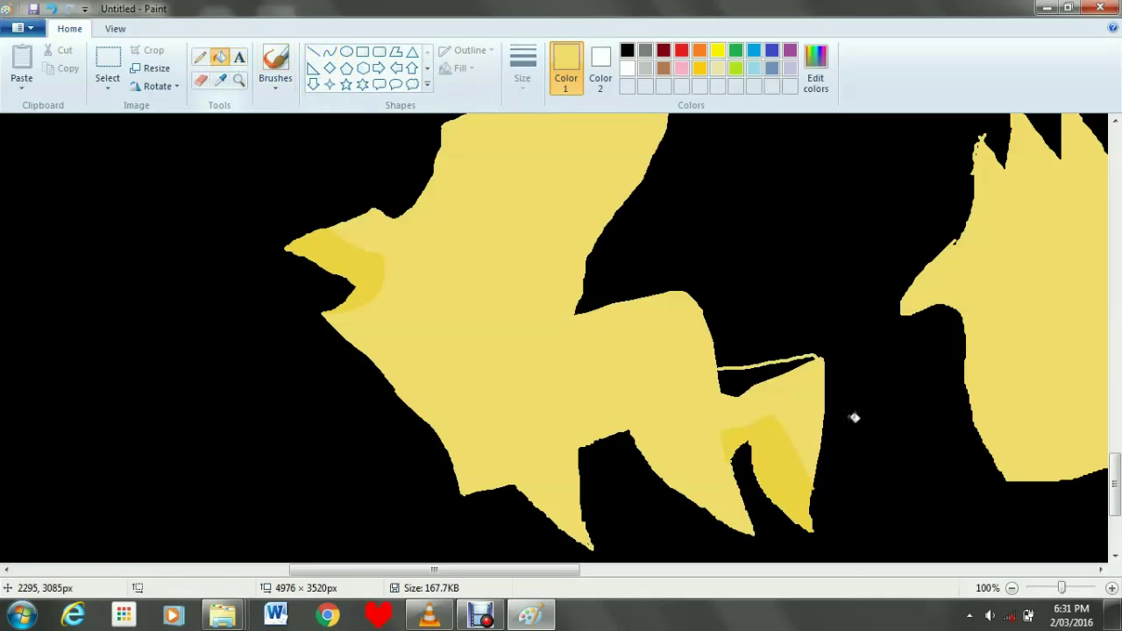
{"action": "left_click", "coordinate": [751, 385]}
Extend the rightmost toe's shadow up to its joint with the middle toe, using the darker yellow sampled from that shadow.
{"action": "left_click", "coordinate": [220, 79]}
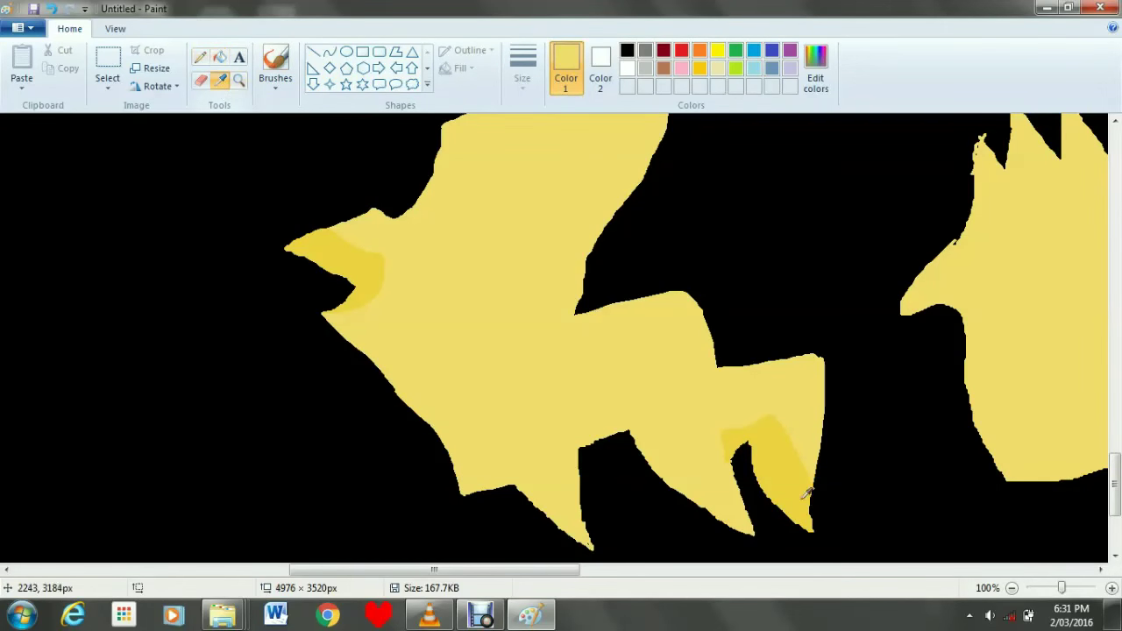
{"action": "left_click", "coordinate": [779, 441]}
{"action": "left_click", "coordinate": [200, 57]}
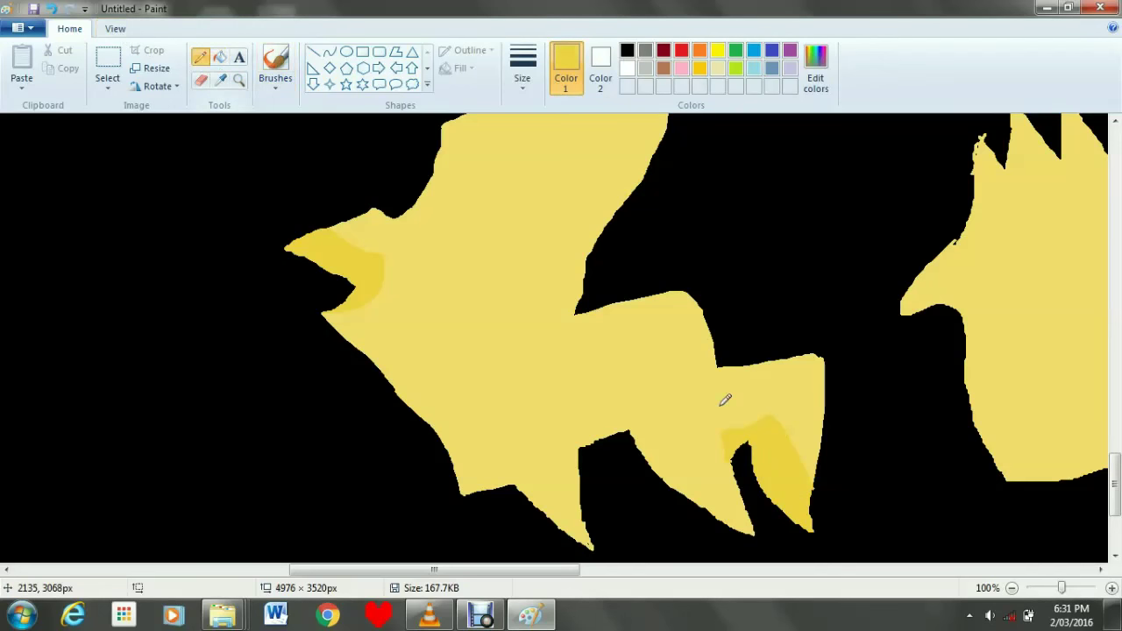
{"action": "mouse_move", "coordinate": [719, 366]}
{"action": "left_mouse_down"}
{"action": "mouse_move", "coordinate": [751, 407]}
{"action": "mouse_move", "coordinate": [724, 388]}
{"action": "left_mouse_up"}
{"action": "left_click", "coordinate": [219, 57]}
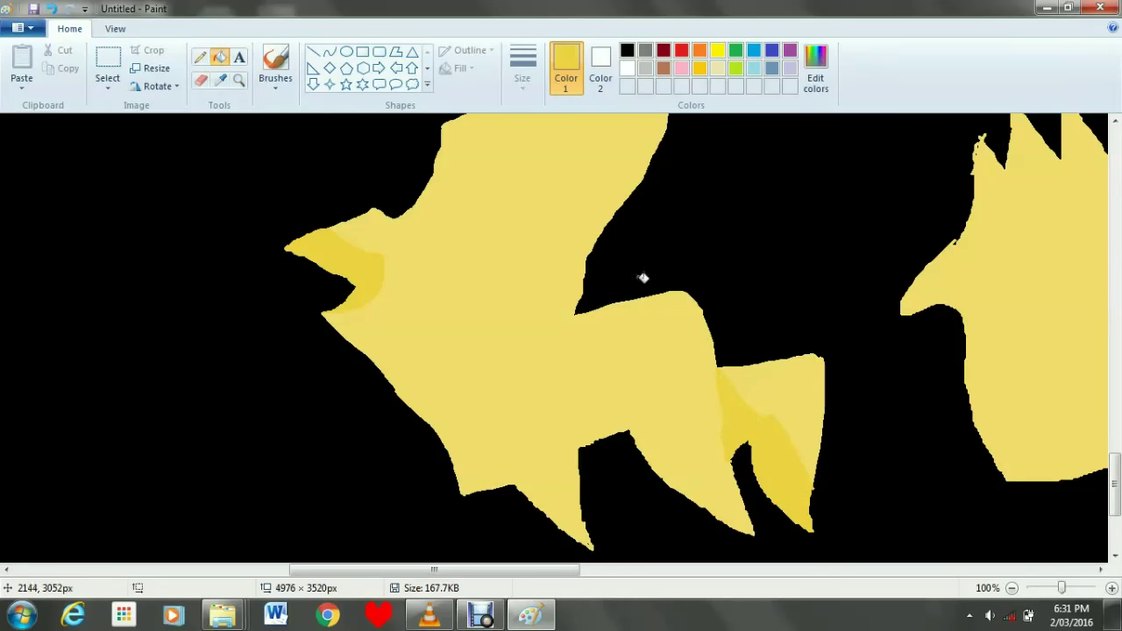
Outline a shadow along the underside of the left foot's middle toe and fill it with the darker yellow.
{"action": "left_click", "coordinate": [200, 57]}
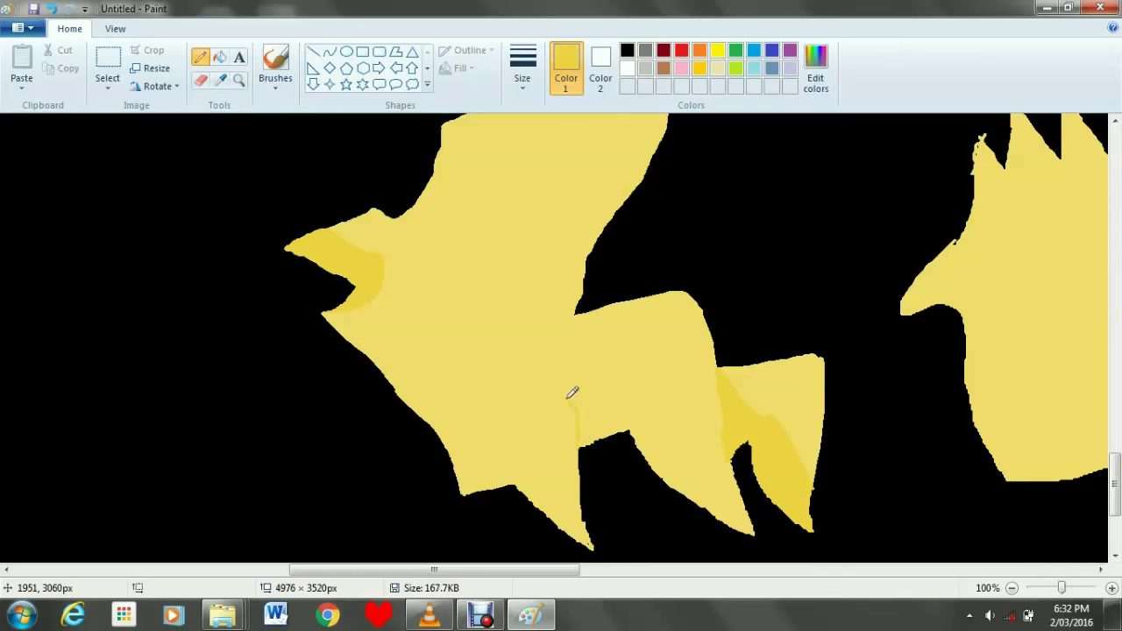
{"action": "left_click_drag", "start_coordinate": [566, 383], "coordinate": [645, 371]}
{"action": "left_click_drag", "start_coordinate": [675, 425], "coordinate": [718, 466]}
{"action": "left_click", "coordinate": [219, 57]}
{"action": "left_click", "coordinate": [680, 460]}
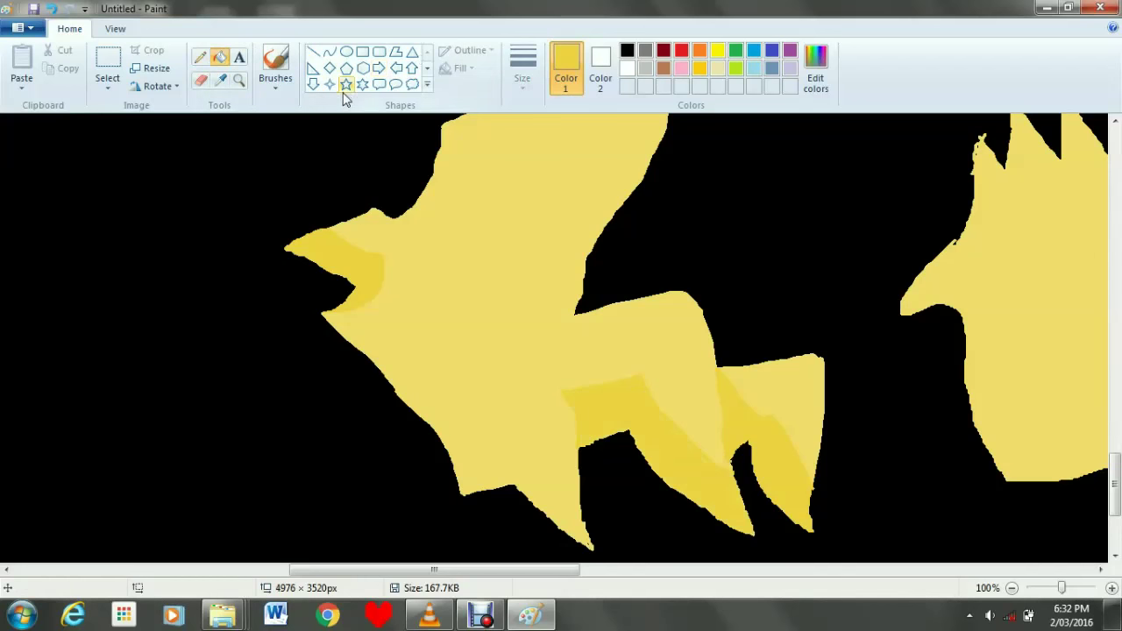
Outline a shadow across the left foot's front claw and lower heel edge and fill it with the darker yellow.
{"action": "left_click", "coordinate": [200, 57]}
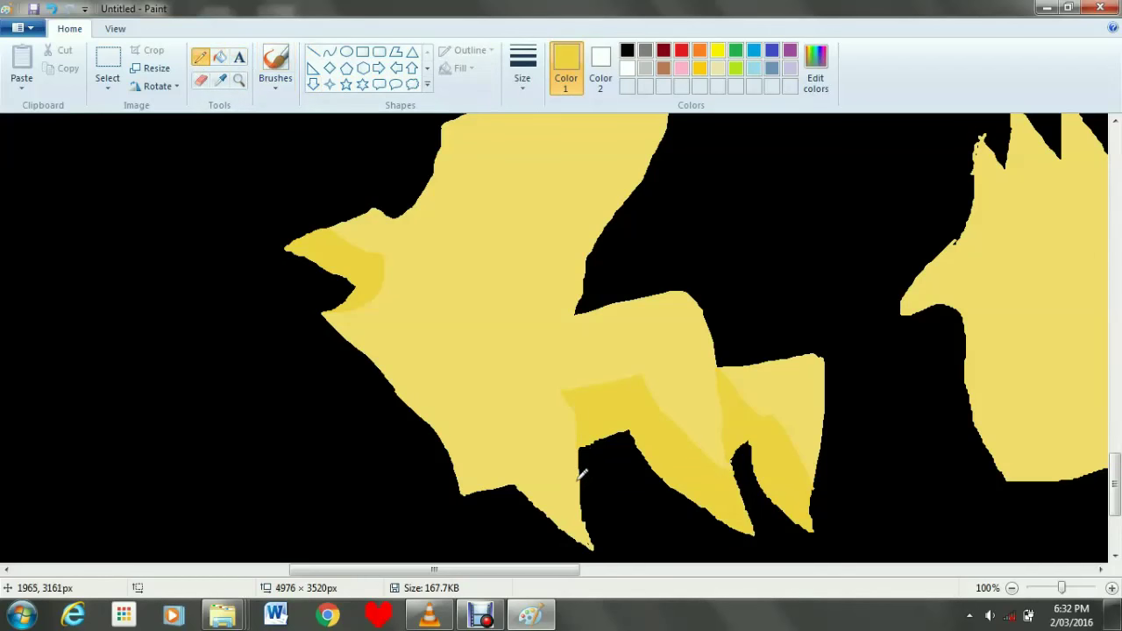
{"action": "mouse_move", "coordinate": [572, 469]}
{"action": "left_mouse_down"}
{"action": "mouse_move", "coordinate": [540, 445]}
{"action": "mouse_move", "coordinate": [520, 454]}
{"action": "mouse_move", "coordinate": [472, 438]}
{"action": "mouse_move", "coordinate": [421, 372]}
{"action": "left_mouse_up"}
{"action": "left_click", "coordinate": [219, 57]}
{"action": "left_click", "coordinate": [471, 445]}
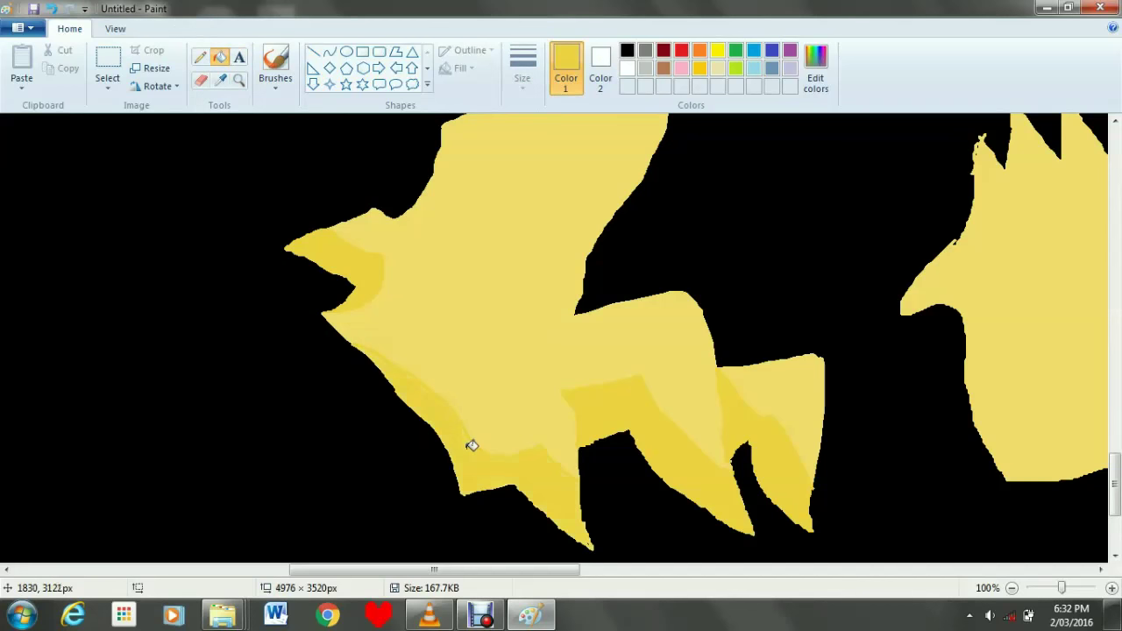
Extend the middle toe's shadow into the body of the left foot with a pointed, darker yellow area.
{"action": "left_click", "coordinate": [200, 56]}
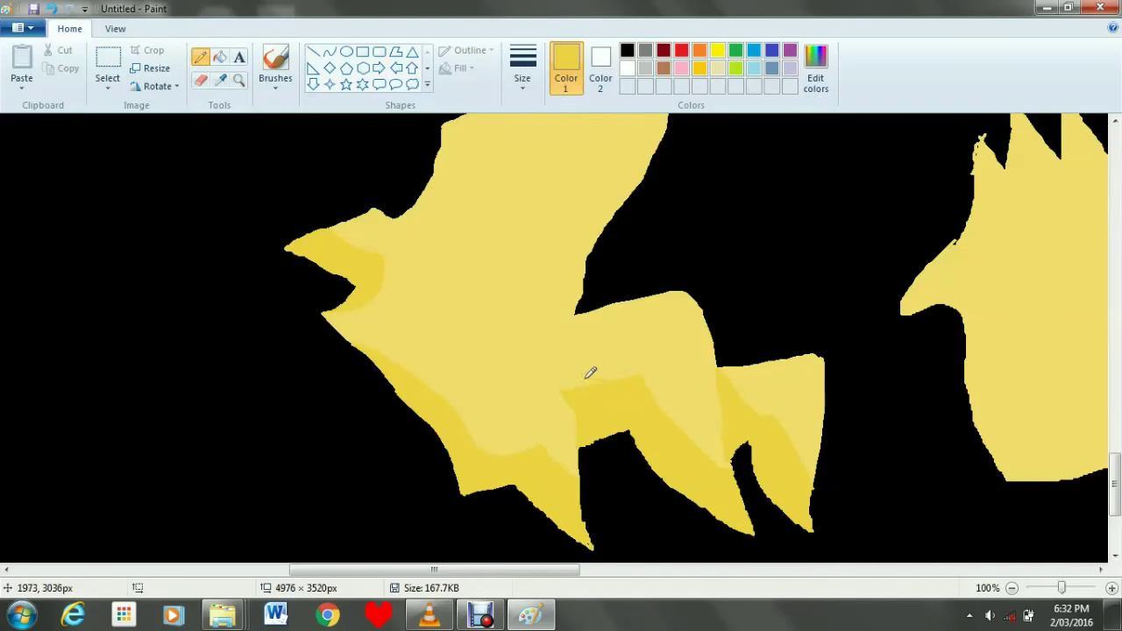
{"action": "left_click_drag", "start_coordinate": [539, 357], "coordinate": [512, 388]}
{"action": "left_click", "coordinate": [219, 57]}
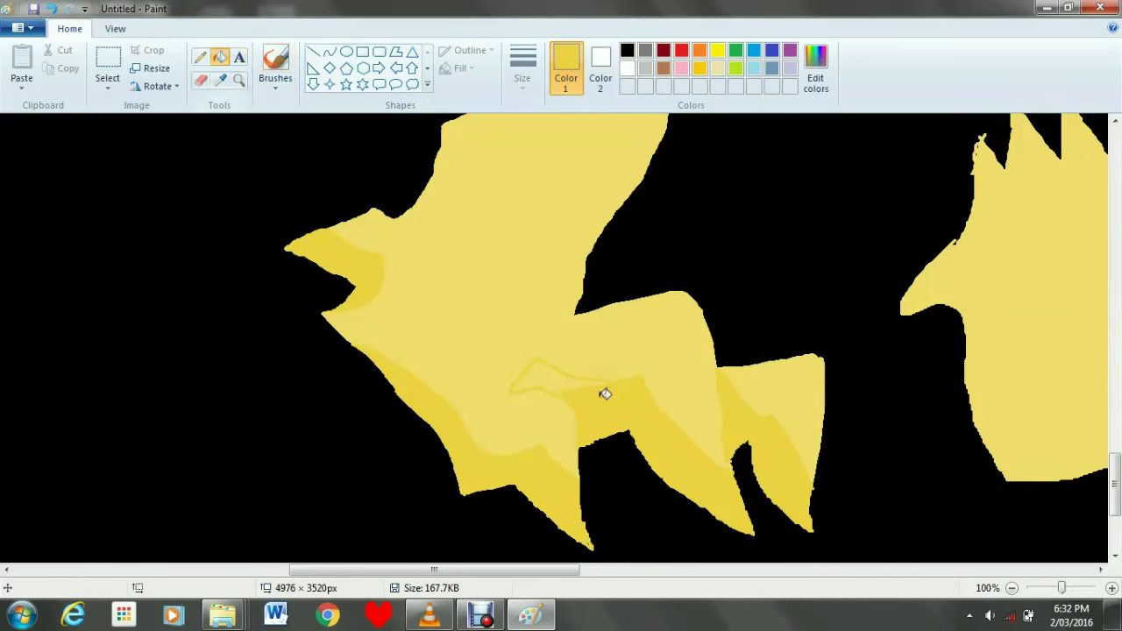
{"action": "left_click", "coordinate": [549, 374]}
Outline a shadow along the left leg's outer edge, from its top spike to the rear spur, and fill it with darker yellow.
{"action": "scroll", "coordinate": [656, 421], "scroll_direction": "up", "scroll_amount": 3}
{"action": "scroll", "coordinate": [656, 420], "scroll_direction": "down", "scroll_amount": 3}
{"action": "scroll", "coordinate": [655, 421], "scroll_direction": "up", "scroll_amount": 3}
{"action": "scroll", "coordinate": [656, 421], "scroll_direction": "down", "scroll_amount": 3}
{"action": "scroll", "coordinate": [658, 420], "scroll_direction": "up", "scroll_amount": 3}
{"action": "scroll", "coordinate": [658, 421], "scroll_direction": "down", "scroll_amount": 3}
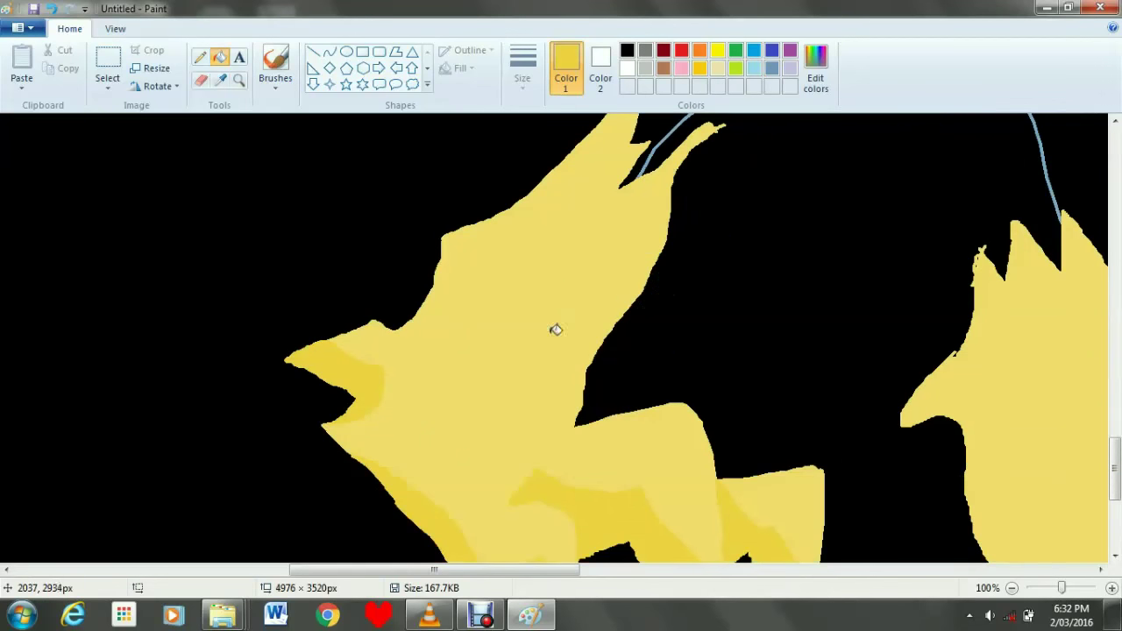
{"action": "left_click", "coordinate": [200, 57]}
{"action": "scroll", "coordinate": [638, 229], "scroll_direction": "up", "scroll_amount": 3}
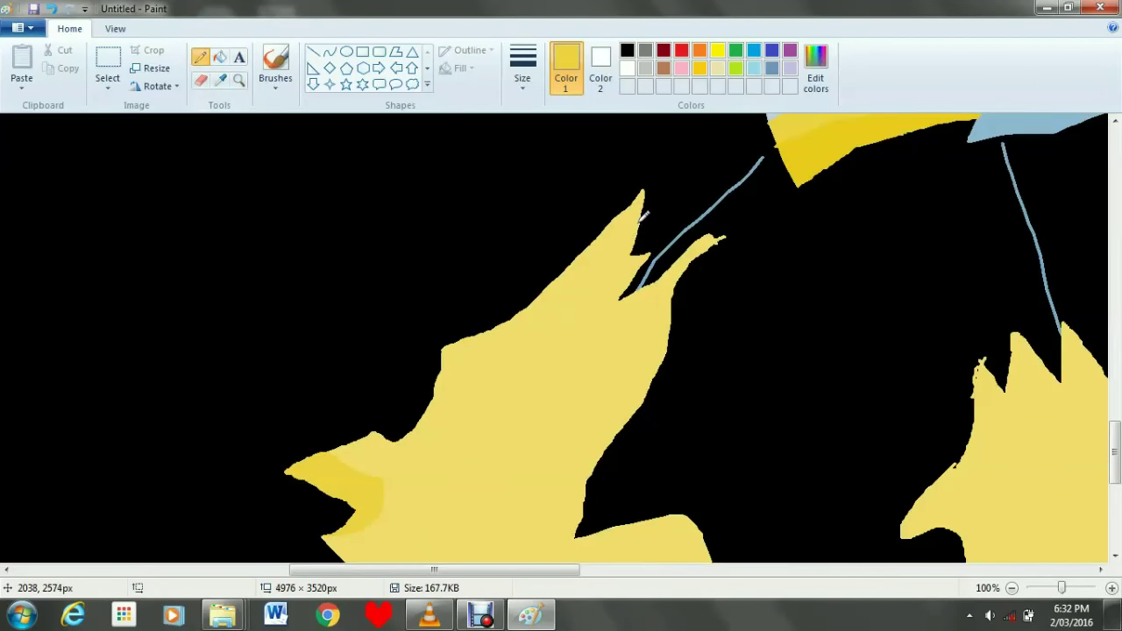
{"action": "left_click_drag", "start_coordinate": [628, 233], "coordinate": [558, 314]}
{"action": "left_click_drag", "start_coordinate": [499, 345], "coordinate": [450, 414]}
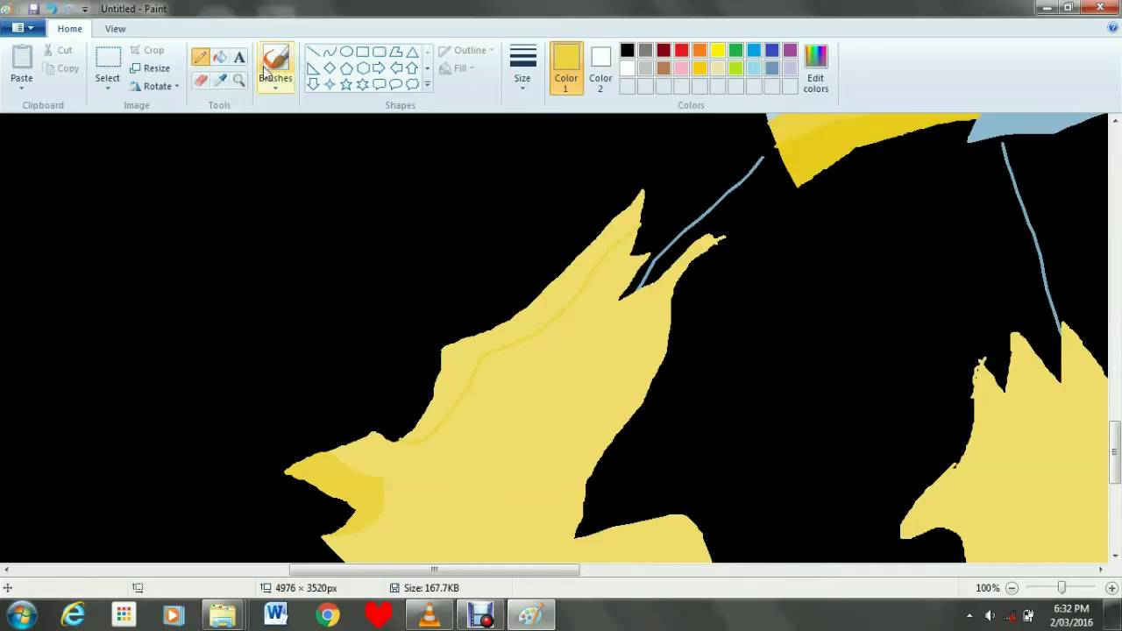
{"action": "left_click", "coordinate": [219, 57]}
{"action": "left_click", "coordinate": [468, 356]}
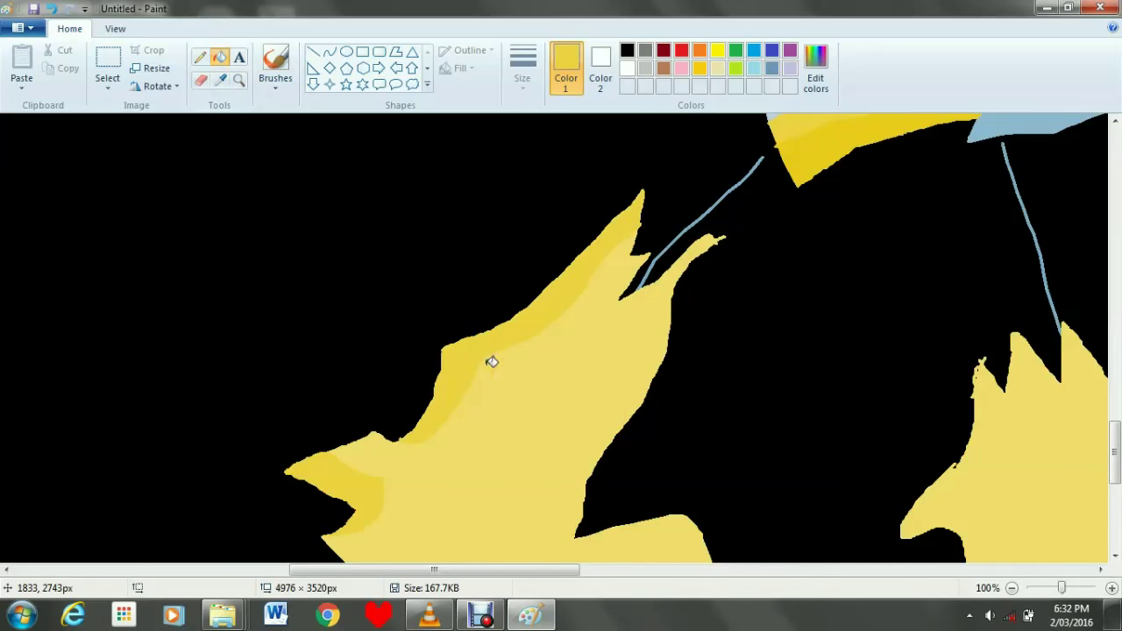
Outline a shadow from the right foot's rear spur down its heel edge and fill it with the darker yellow.
{"action": "scroll", "coordinate": [586, 570], "scroll_direction": "right", "scroll_amount": 5}
{"action": "scroll", "coordinate": [586, 570], "scroll_direction": "down", "scroll_amount": 2}
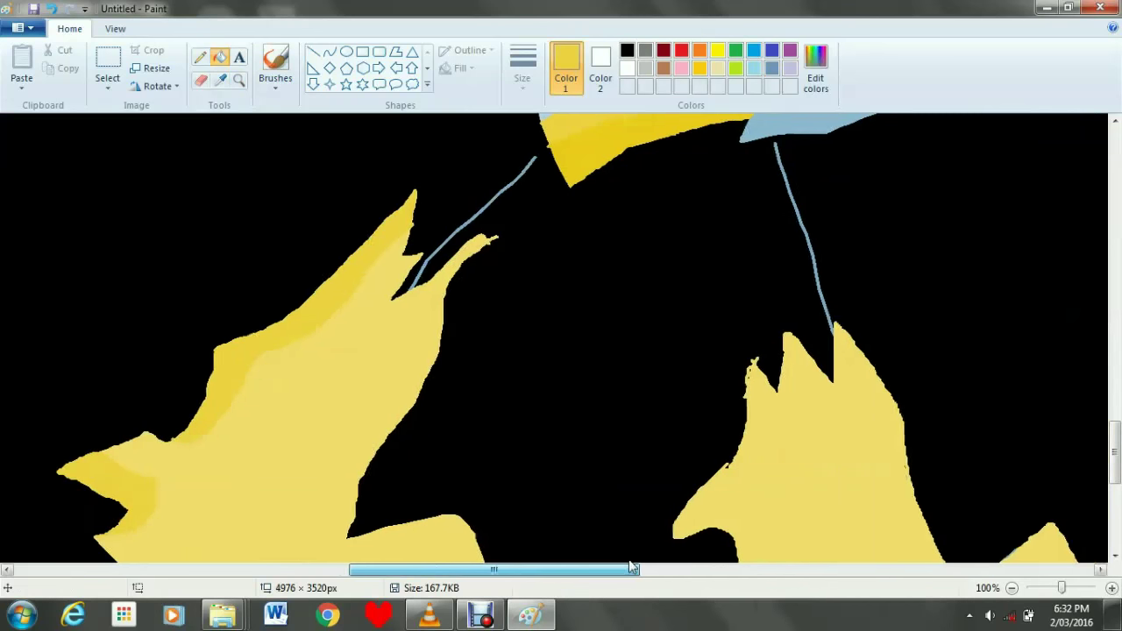
{"action": "left_click", "coordinate": [200, 57]}
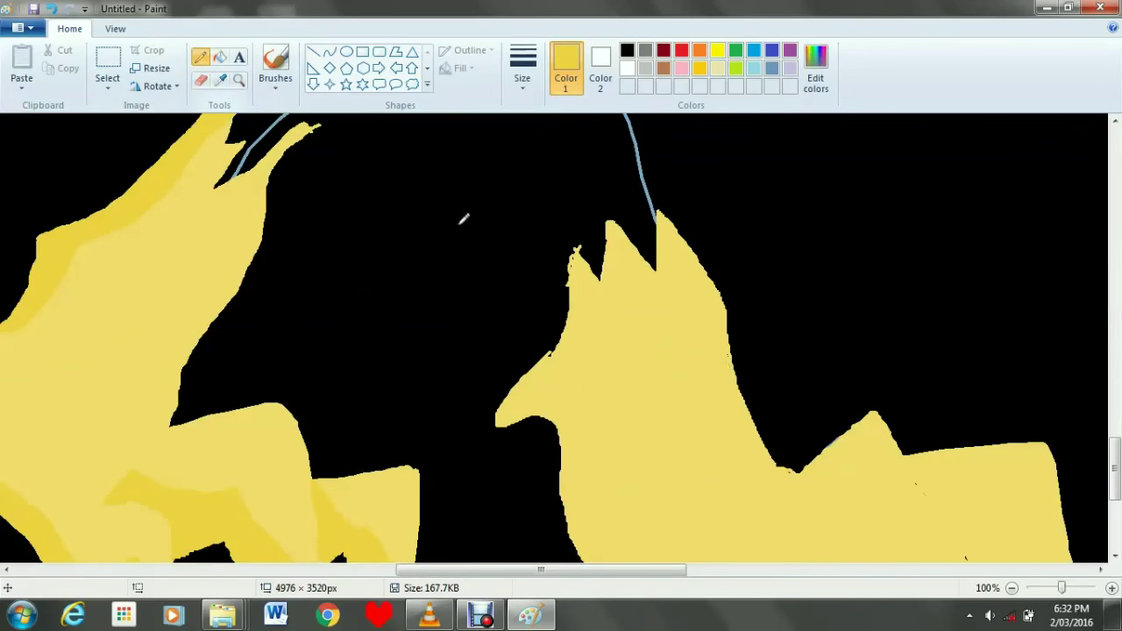
{"action": "scroll", "coordinate": [525, 254], "scroll_direction": "down", "scroll_amount": 4}
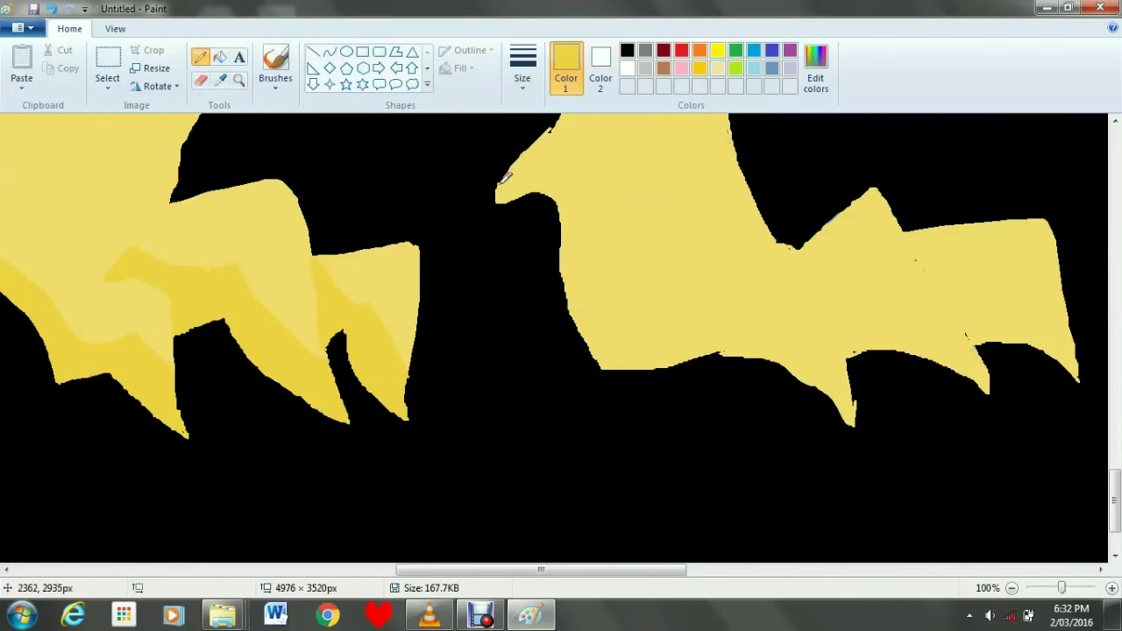
{"action": "left_click_drag", "start_coordinate": [585, 187], "coordinate": [608, 295]}
{"action": "left_click_drag", "start_coordinate": [644, 352], "coordinate": [664, 364]}
{"action": "left_click", "coordinate": [220, 57]}
{"action": "left_click", "coordinate": [571, 271]}
Outline a shadow from the right leg's leftmost top spike down to the rear spur and fill it with darker yellow.
{"action": "scroll", "coordinate": [570, 271], "scroll_direction": "up", "scroll_amount": 4}
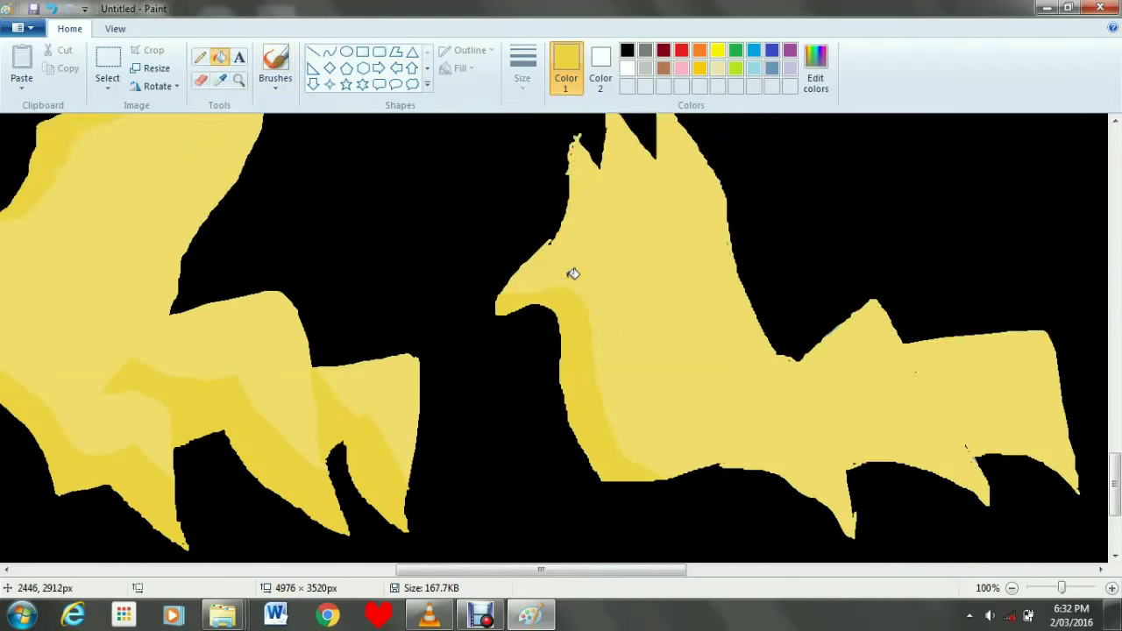
{"action": "left_click", "coordinate": [200, 57]}
{"action": "scroll", "coordinate": [526, 277], "scroll_direction": "down", "scroll_amount": 2}
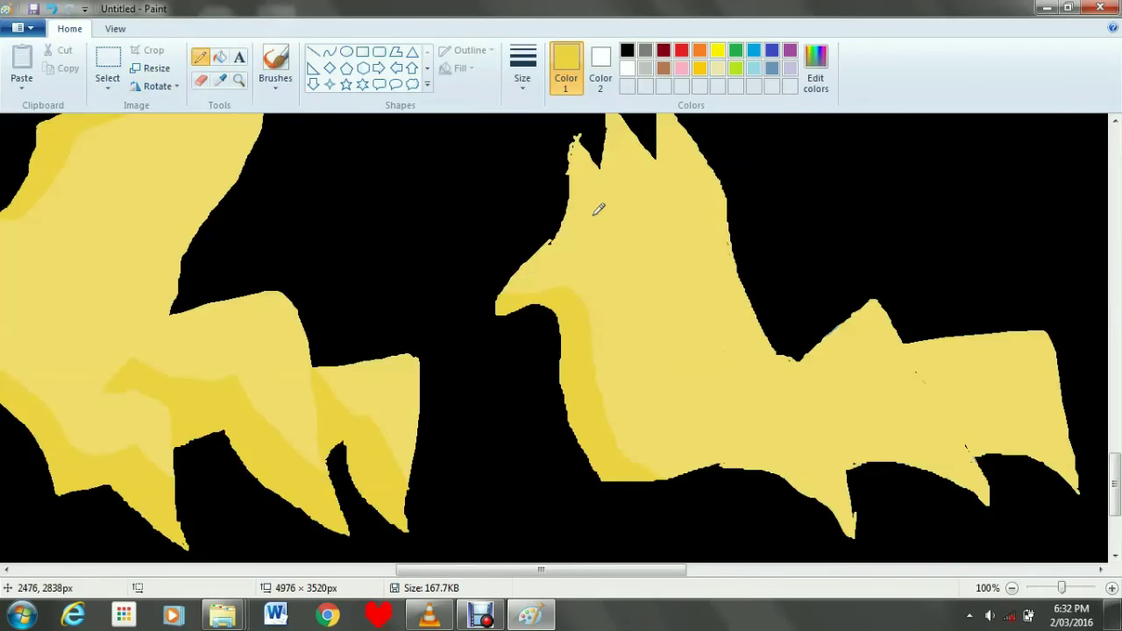
{"action": "left_click_drag", "start_coordinate": [575, 232], "coordinate": [534, 293]}
{"action": "left_click", "coordinate": [220, 57]}
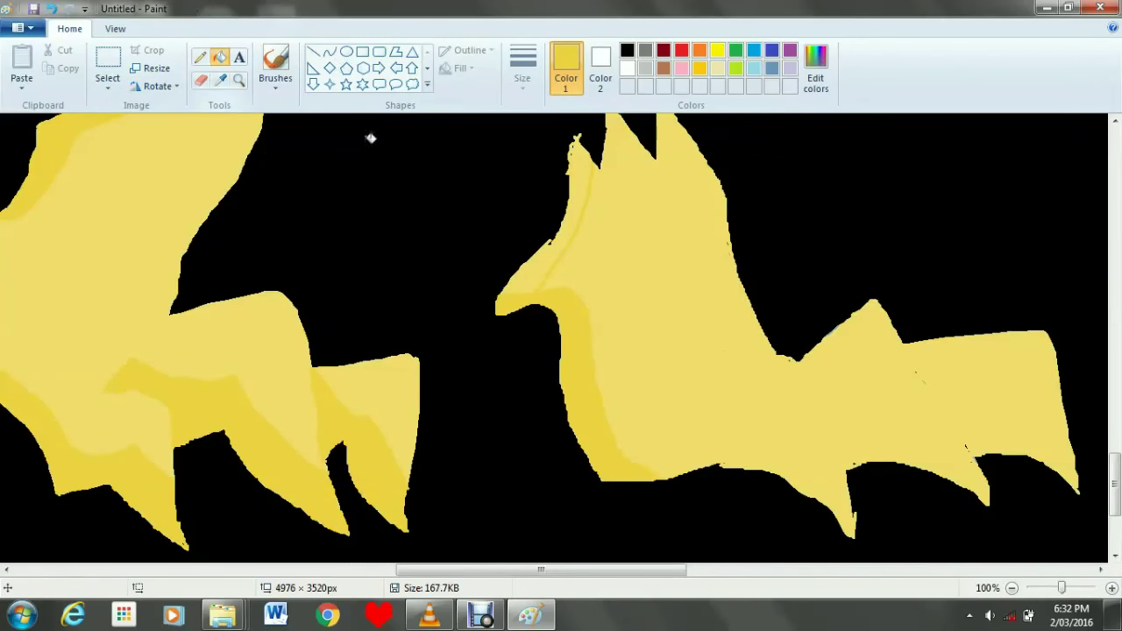
{"action": "left_click", "coordinate": [554, 245]}
Outline a shadow along the underside of the right foot's rightmost toe and fill it with the darker yellow.
{"action": "left_click", "coordinate": [199, 58]}
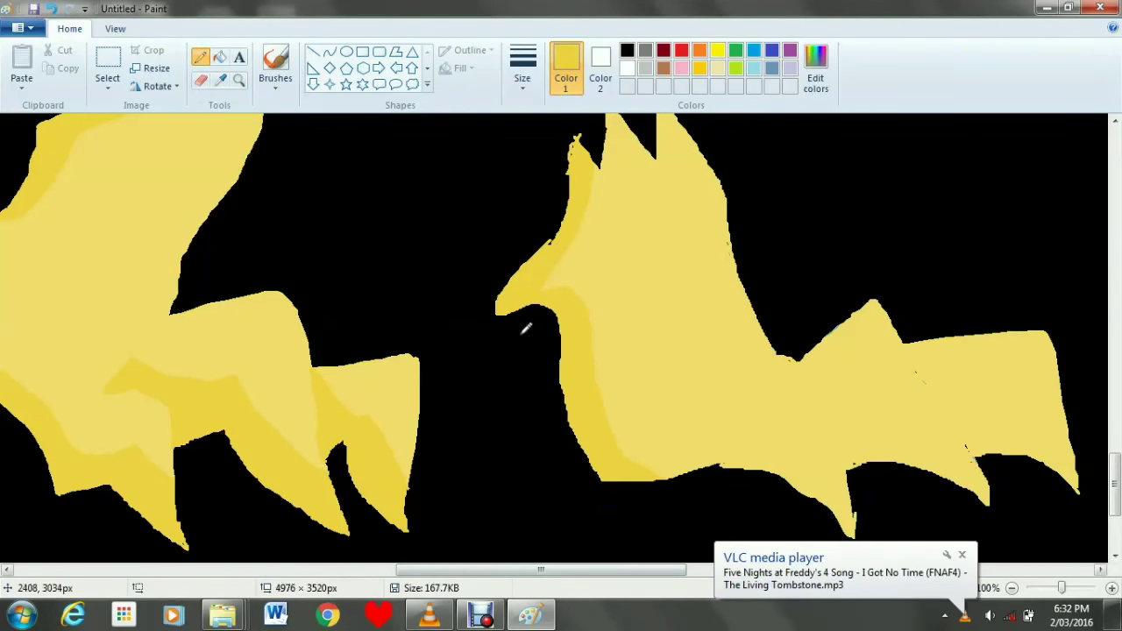
{"action": "scroll", "coordinate": [840, 431], "scroll_direction": "down", "scroll_amount": 3}
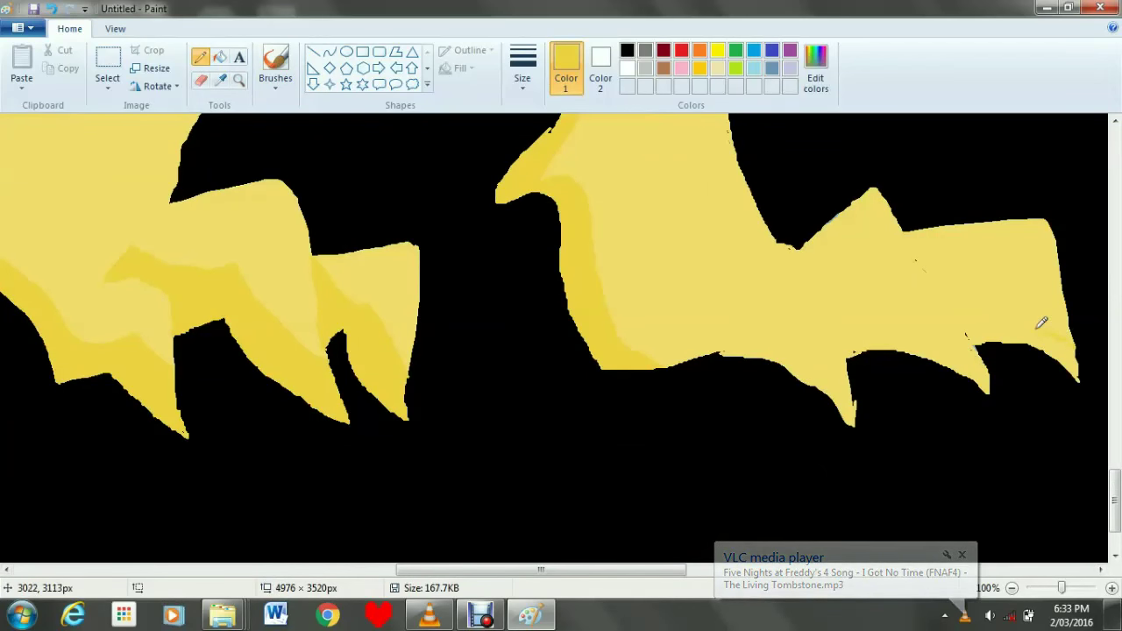
{"action": "left_click_drag", "start_coordinate": [965, 315], "coordinate": [982, 344]}
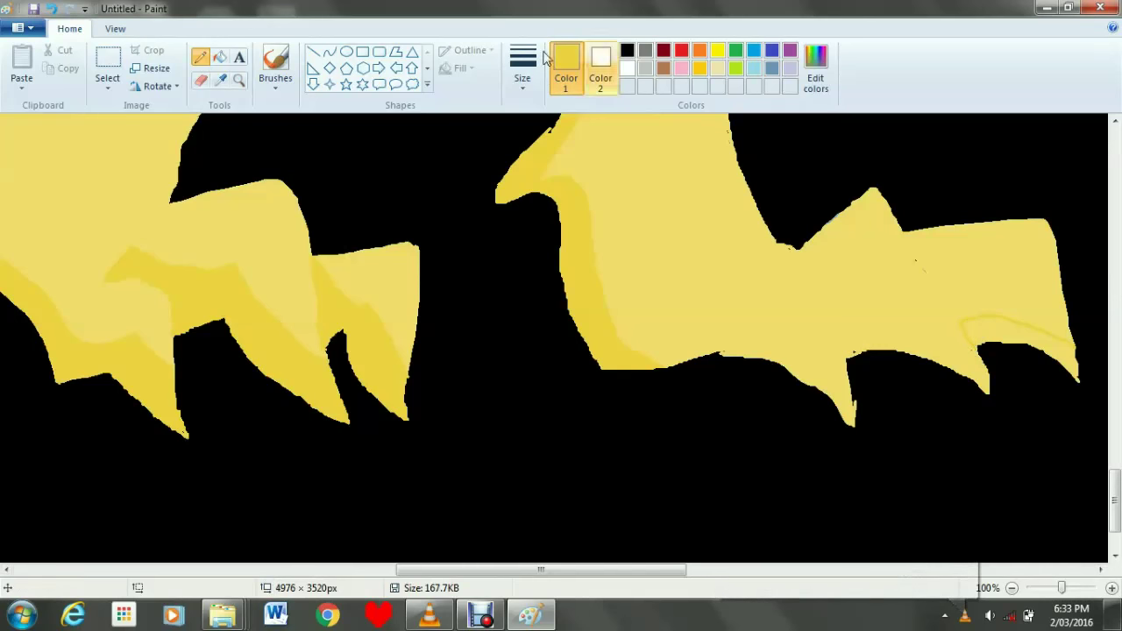
{"action": "left_click", "coordinate": [219, 57]}
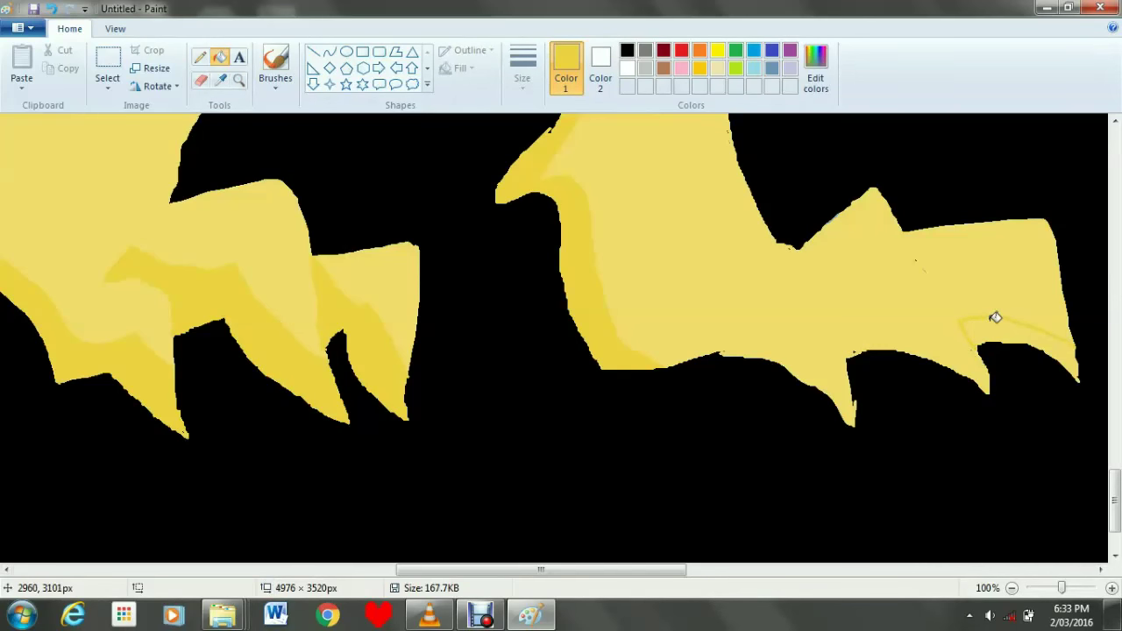
{"action": "scroll", "coordinate": [1008, 328], "scroll_direction": "up", "scroll_amount": 3}
{"action": "left_click", "coordinate": [1026, 440]}
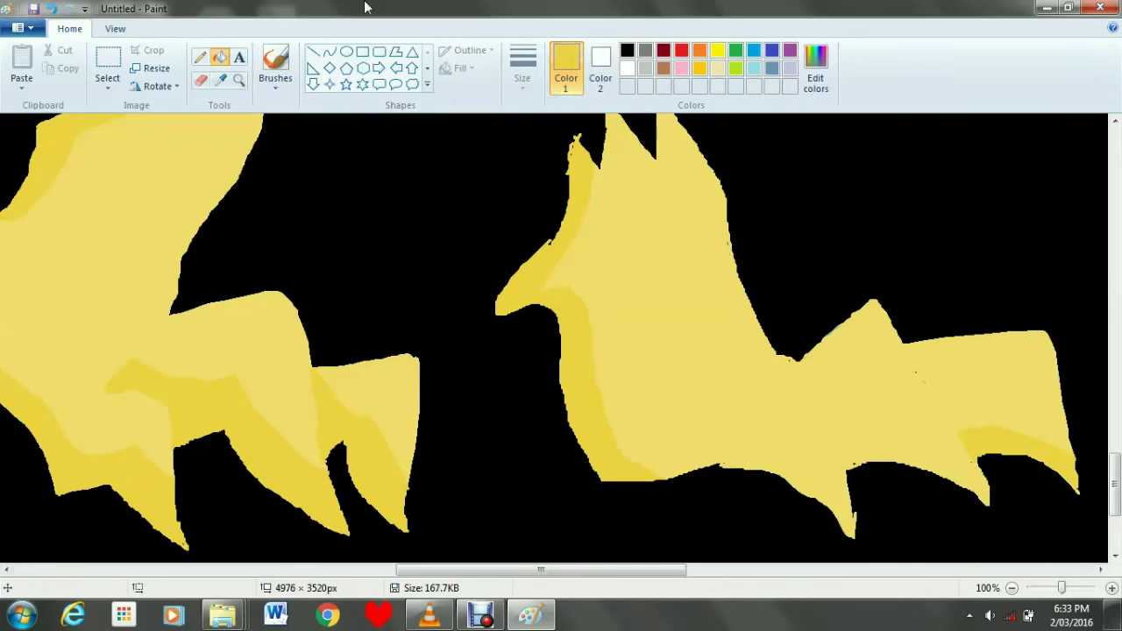
Extend the rightmost toe's shadow up its inner edge and shade the middle toe's underside on the right foot, both in darker yellow.
{"action": "left_click", "coordinate": [200, 57]}
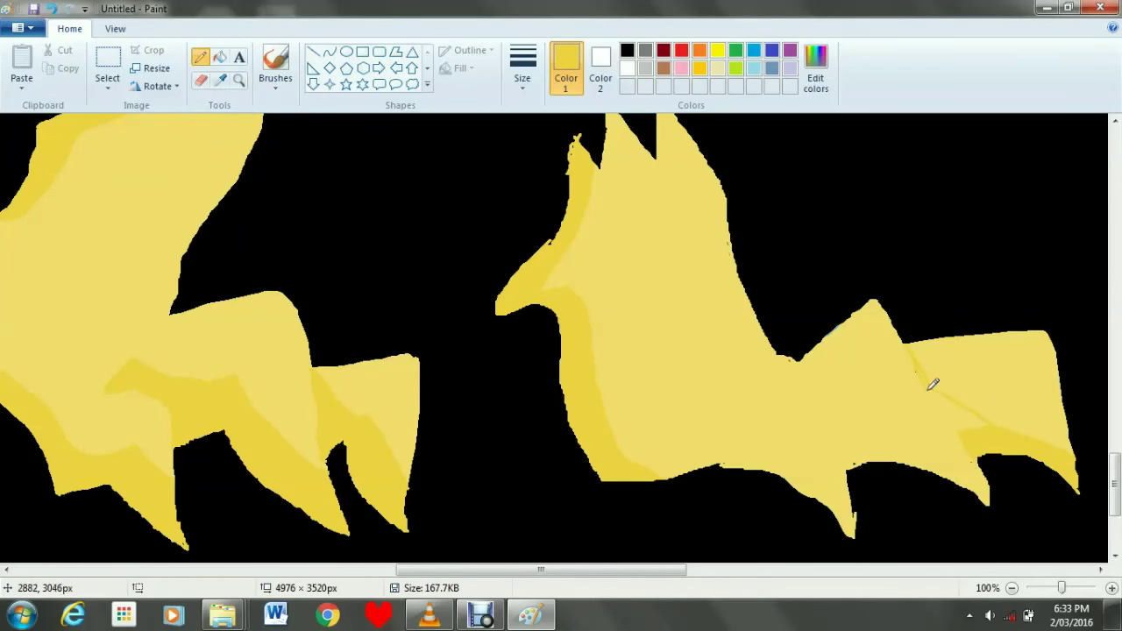
{"action": "left_click", "coordinate": [219, 57]}
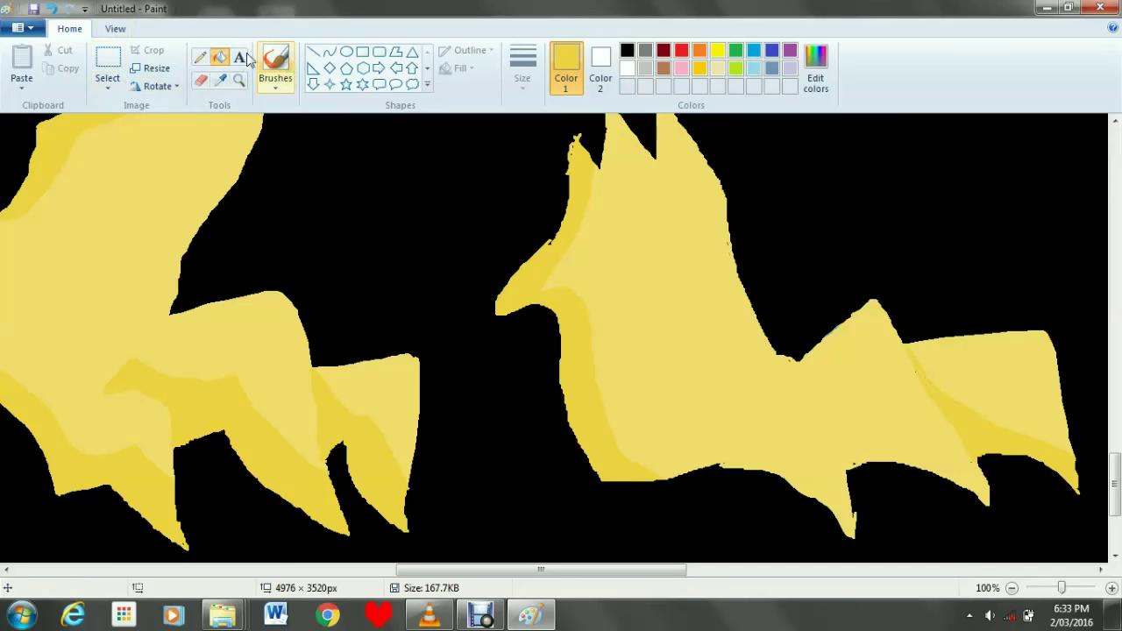
{"action": "left_click", "coordinate": [200, 57]}
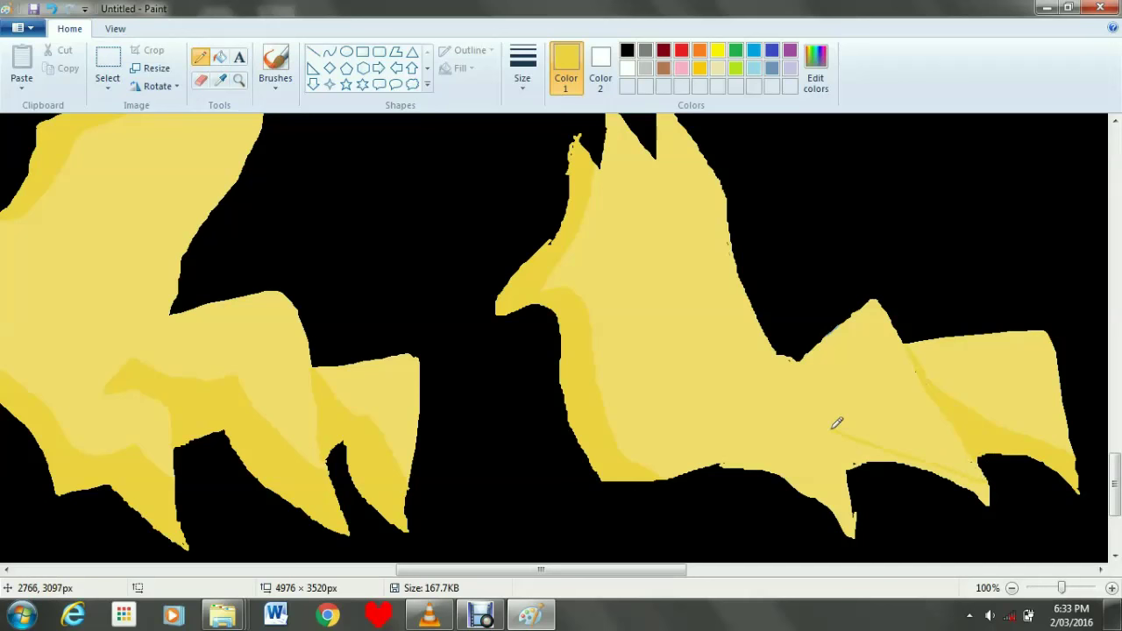
{"action": "left_click", "coordinate": [220, 57]}
{"action": "left_click", "coordinate": [870, 443]}
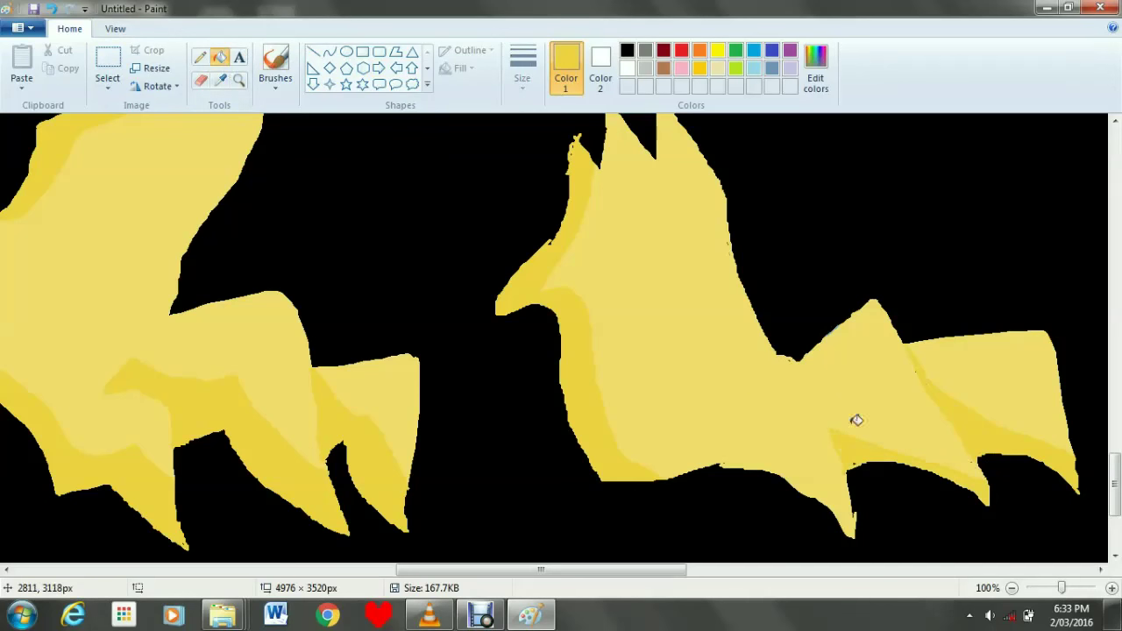
Outline a curved shadow between the right foot's first and middle toes and fill it with the darker yellow.
{"action": "left_click", "coordinate": [200, 57]}
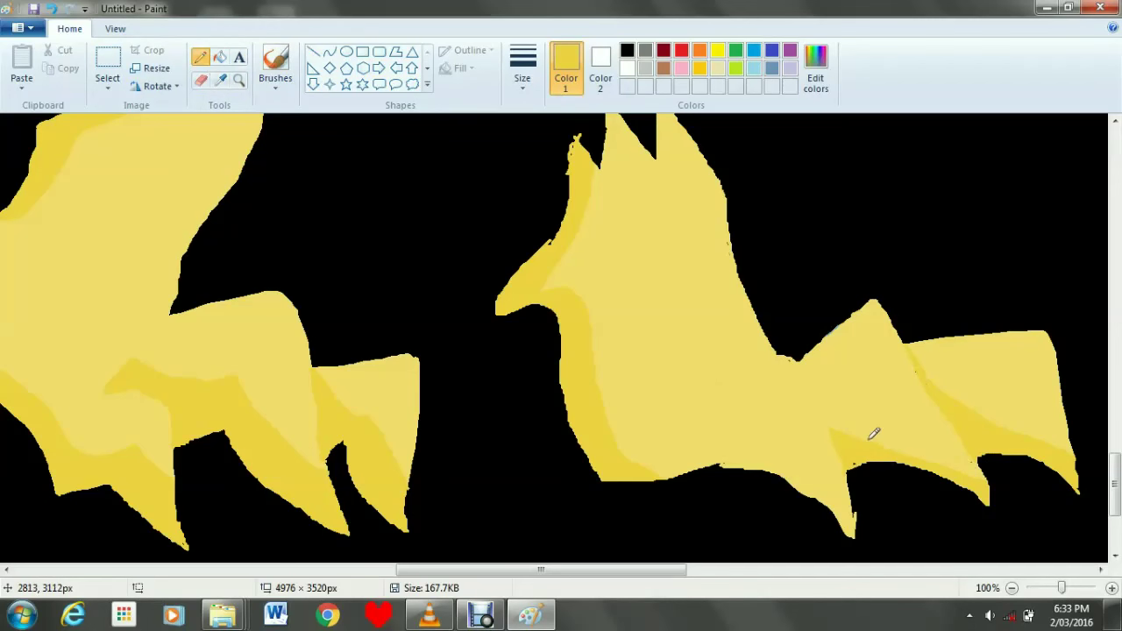
{"action": "left_click_drag", "start_coordinate": [758, 387], "coordinate": [813, 405]}
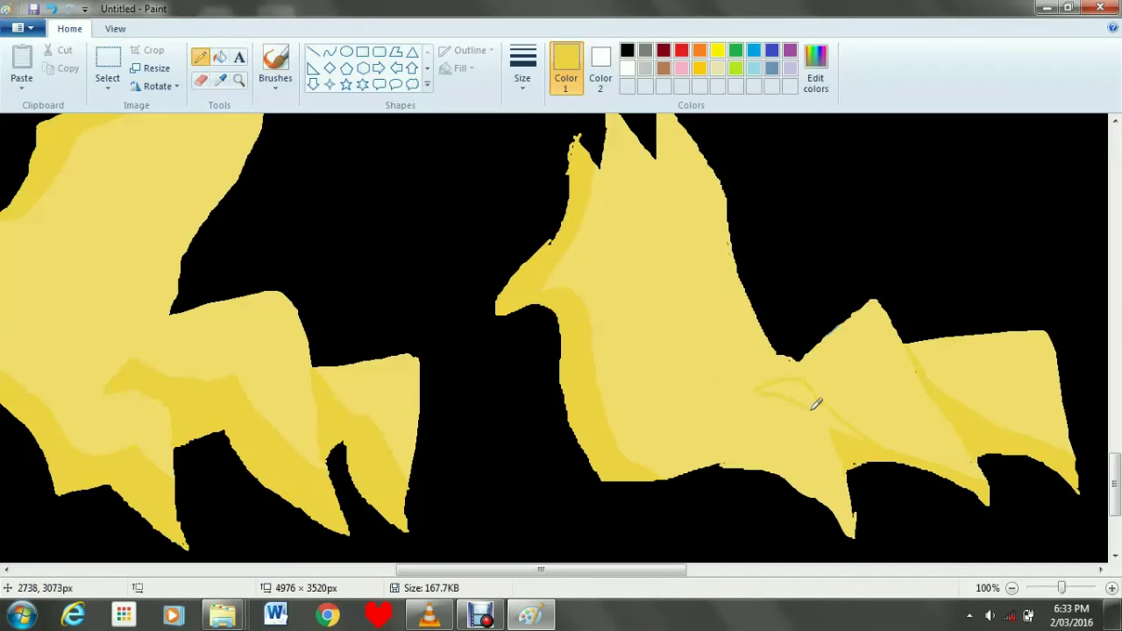
{"action": "left_click", "coordinate": [219, 57]}
{"action": "left_click", "coordinate": [796, 390]}
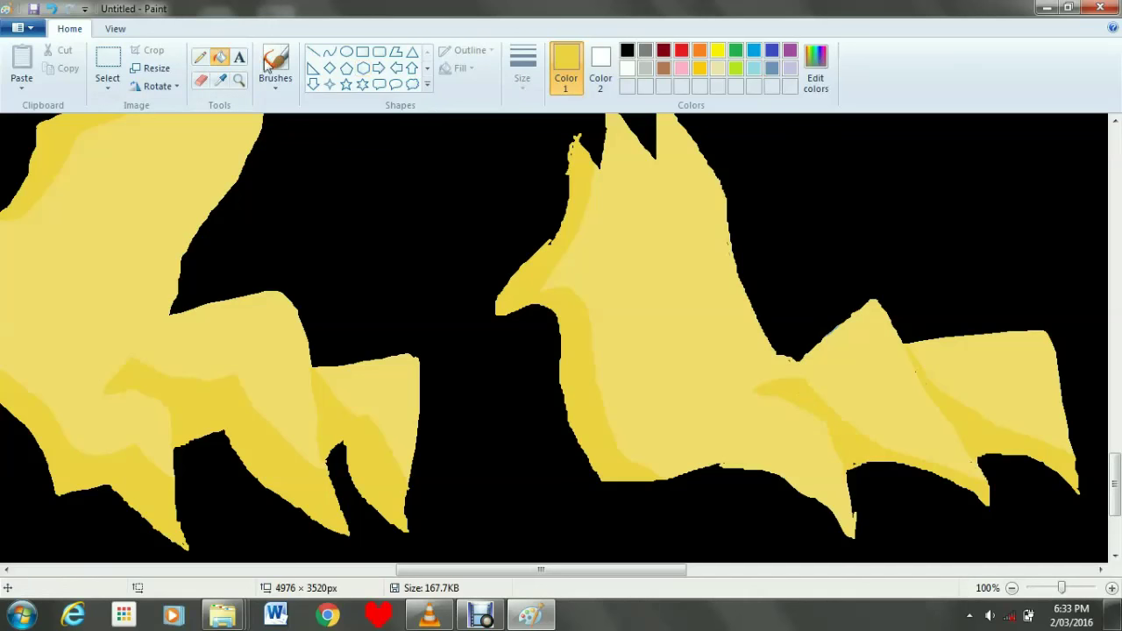
Outline a shadow along the underside of the right foot's first toe back to the heel shadow and fill it with darker yellow.
{"action": "left_click", "coordinate": [207, 61]}
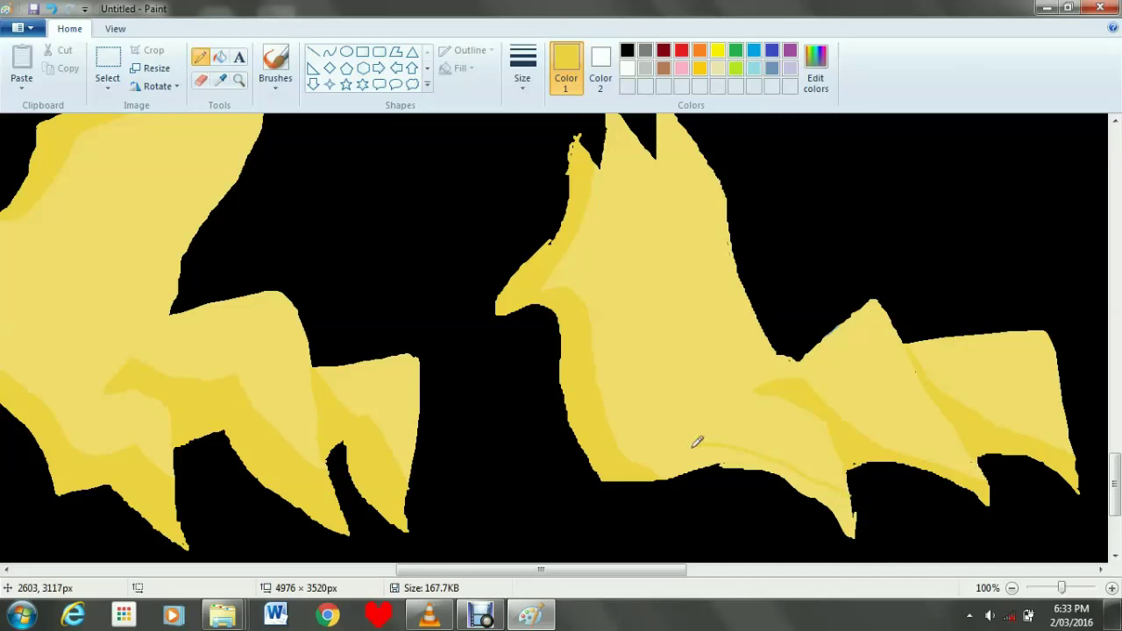
{"action": "left_click", "coordinate": [219, 57]}
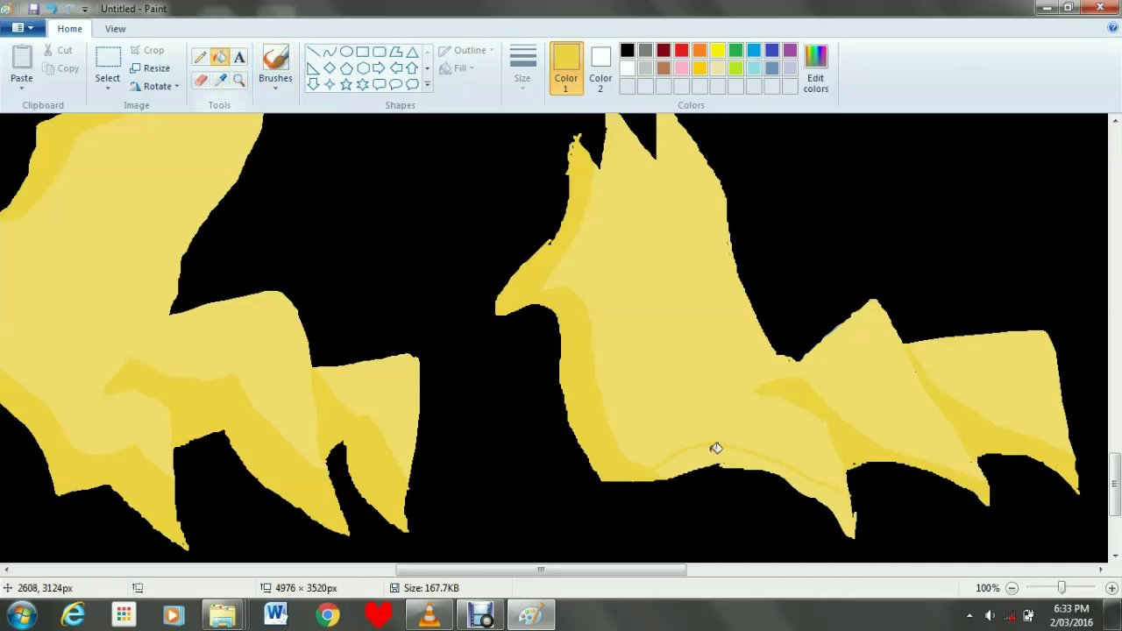
{"action": "scroll", "coordinate": [759, 455], "scroll_direction": "up", "scroll_amount": 3}
{"action": "scroll", "coordinate": [759, 456], "scroll_direction": "down", "scroll_amount": 3}
{"action": "scroll", "coordinate": [759, 457], "scroll_direction": "up", "scroll_amount": 3}
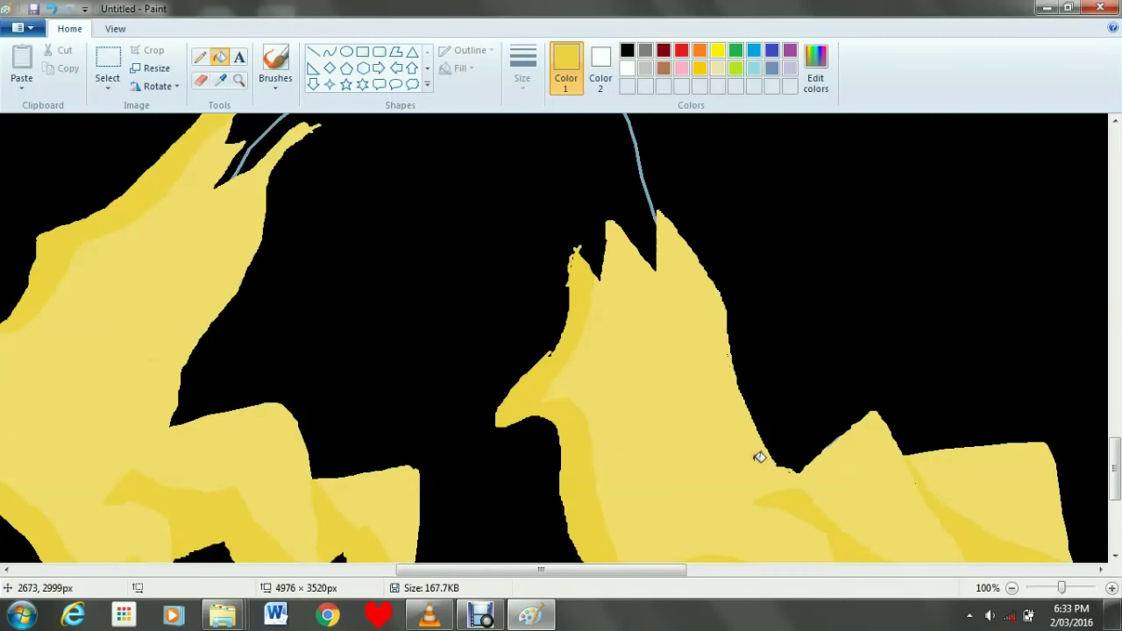
Fill the thin blue guide lines between the body and both legs with black.
{"action": "left_click", "coordinate": [1011, 588]}
{"action": "left_click", "coordinate": [1012, 588]}
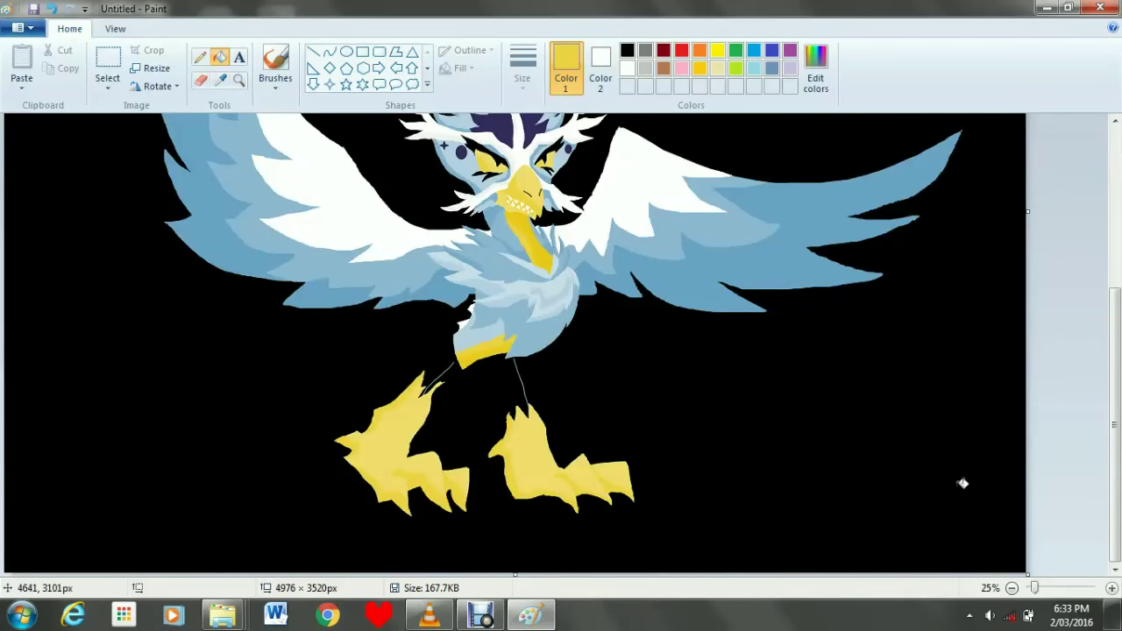
{"action": "left_click", "coordinate": [1112, 590]}
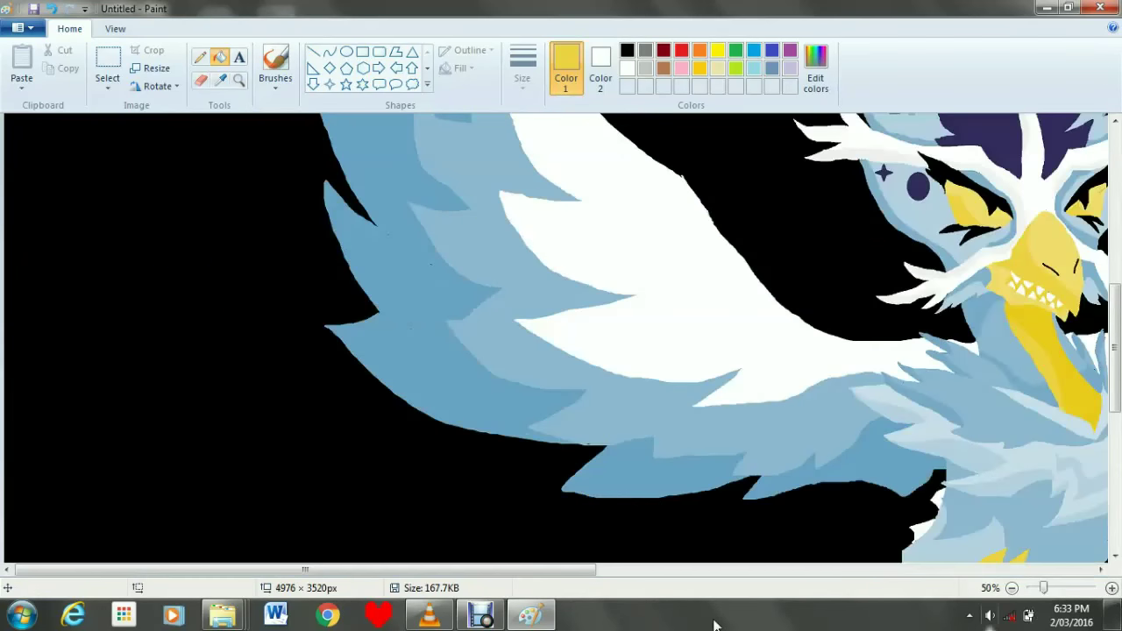
{"action": "left_click_drag", "start_coordinate": [575, 570], "coordinate": [773, 569]}
{"action": "scroll", "coordinate": [769, 485], "scroll_direction": "down", "scroll_amount": 5}
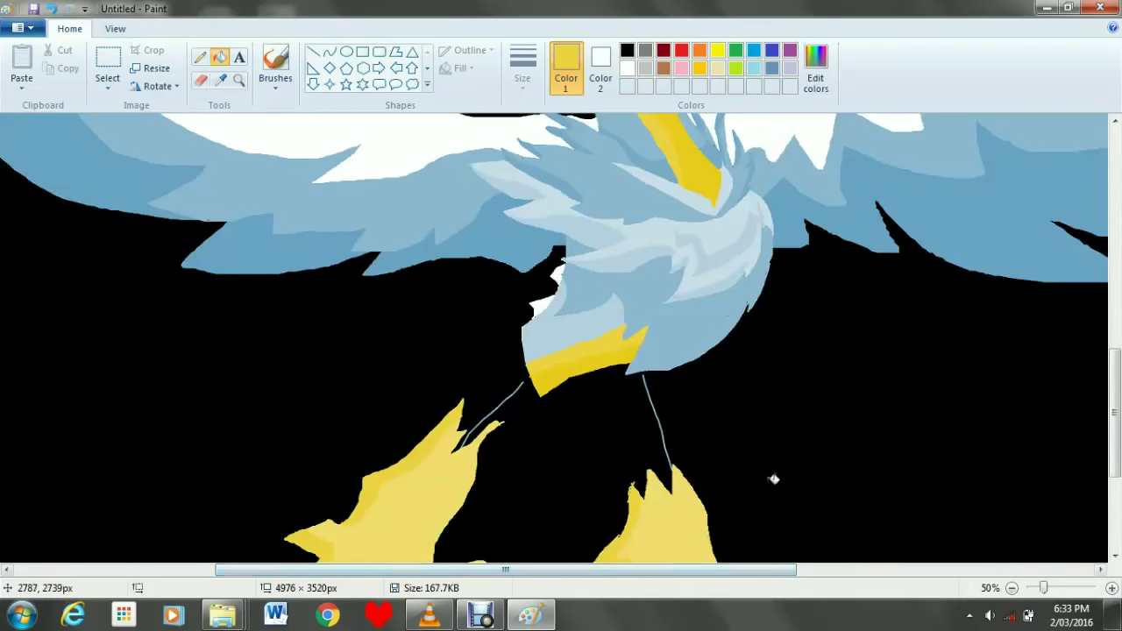
{"action": "scroll", "coordinate": [613, 320], "scroll_direction": "down", "scroll_amount": 3}
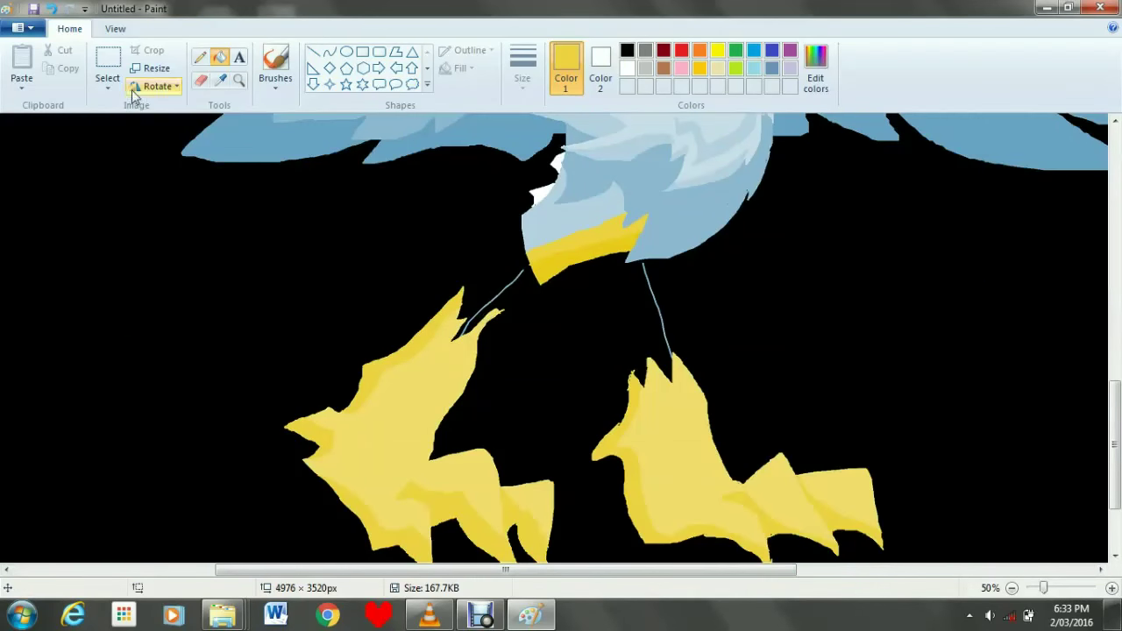
{"action": "left_click", "coordinate": [627, 50]}
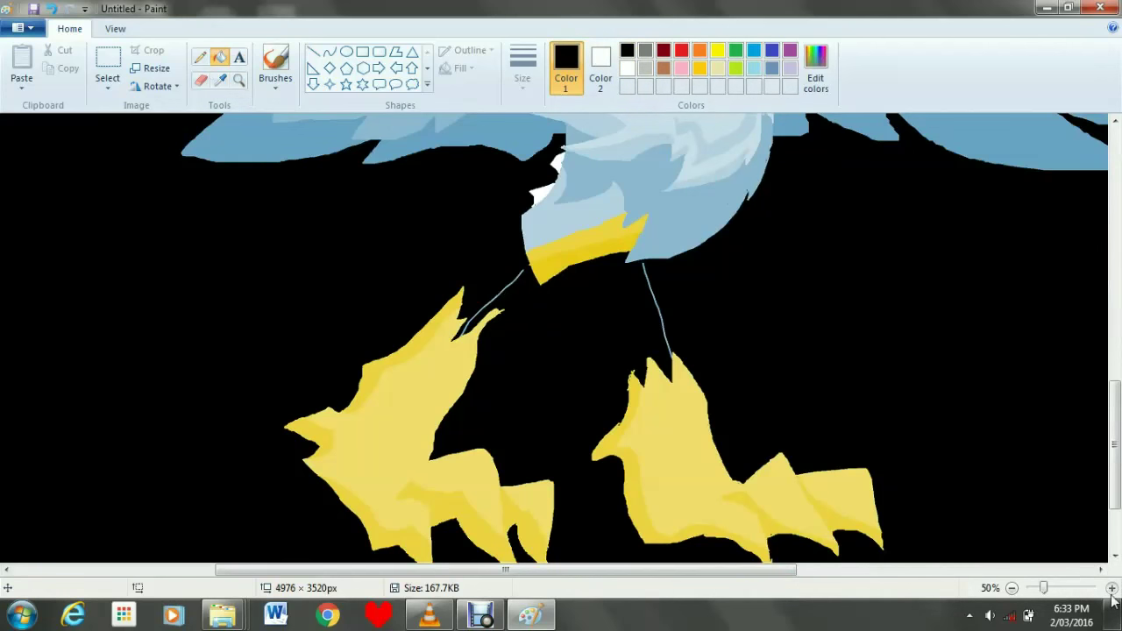
{"action": "scroll", "coordinate": [500, 291], "scroll_direction": "up", "scroll_amount": 1}
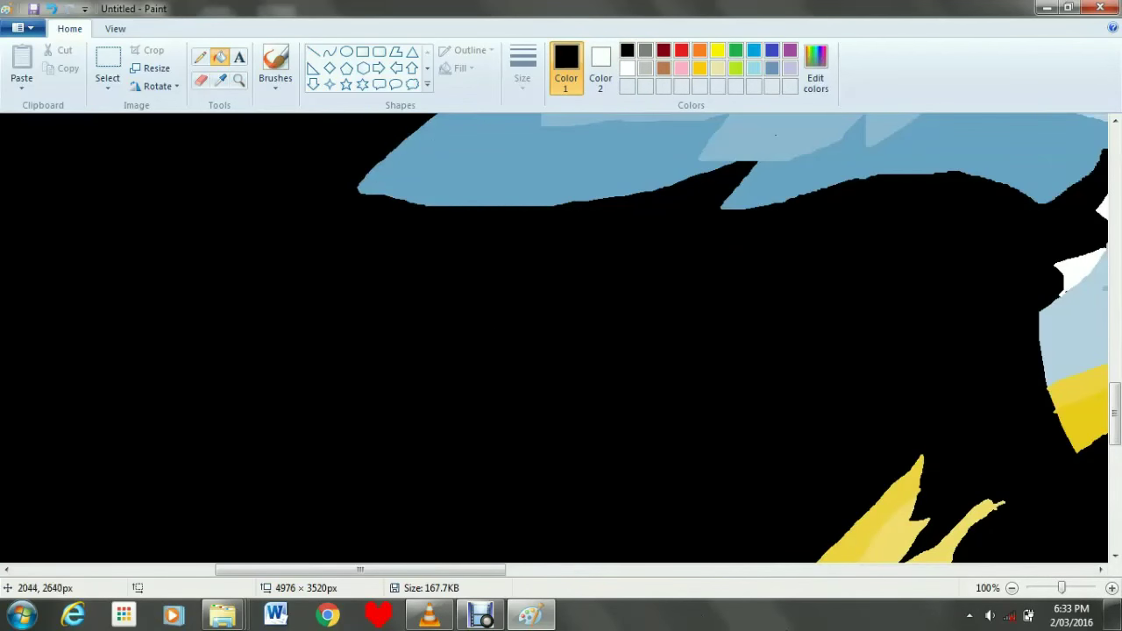
{"action": "left_click_drag", "start_coordinate": [499, 570], "coordinate": [682, 579]}
{"action": "scroll", "coordinate": [590, 320], "scroll_direction": "down", "scroll_amount": 3}
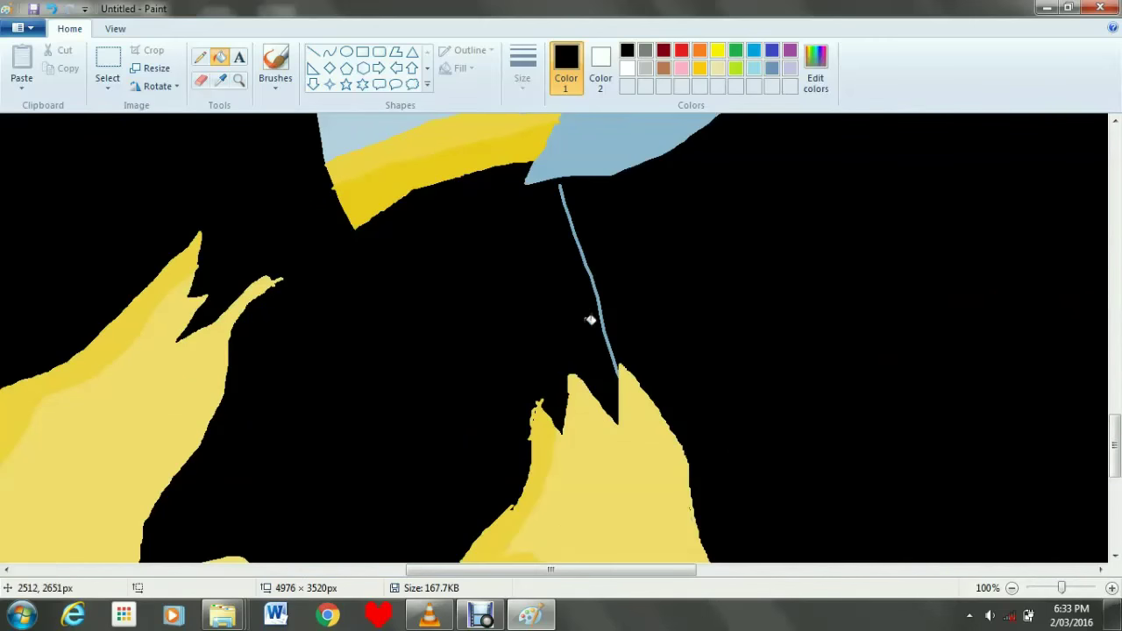
{"action": "left_click", "coordinate": [605, 302]}
{"action": "scroll", "coordinate": [614, 329], "scroll_direction": "up", "scroll_amount": 2}
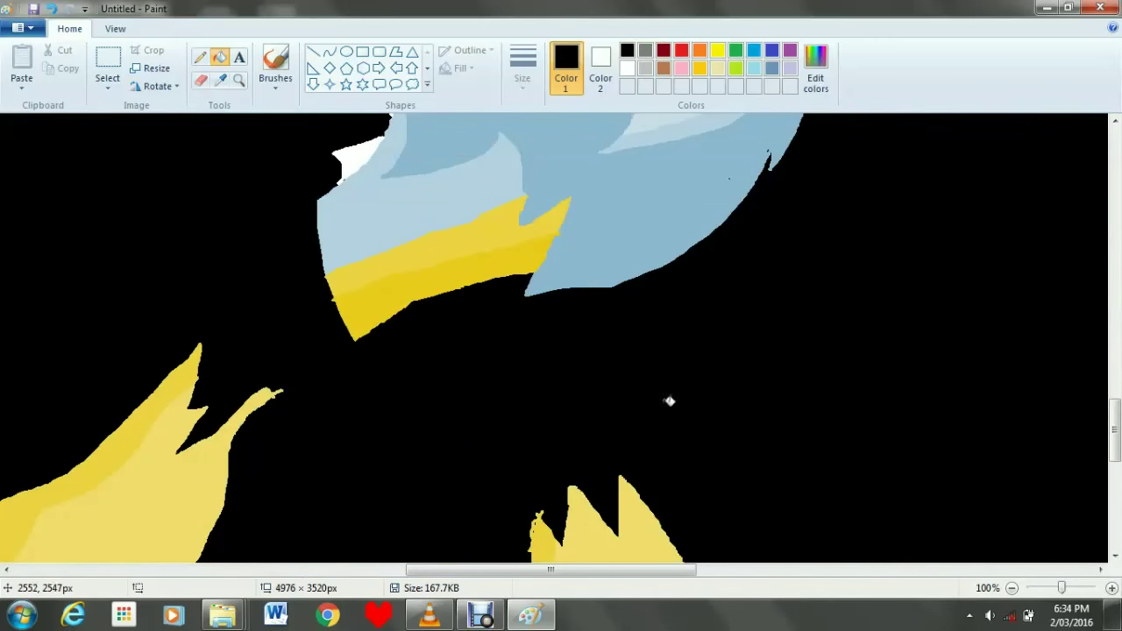
Draw curved white lines across the toe tips of both feet to mark off the claws.
{"action": "left_click", "coordinate": [1012, 588]}
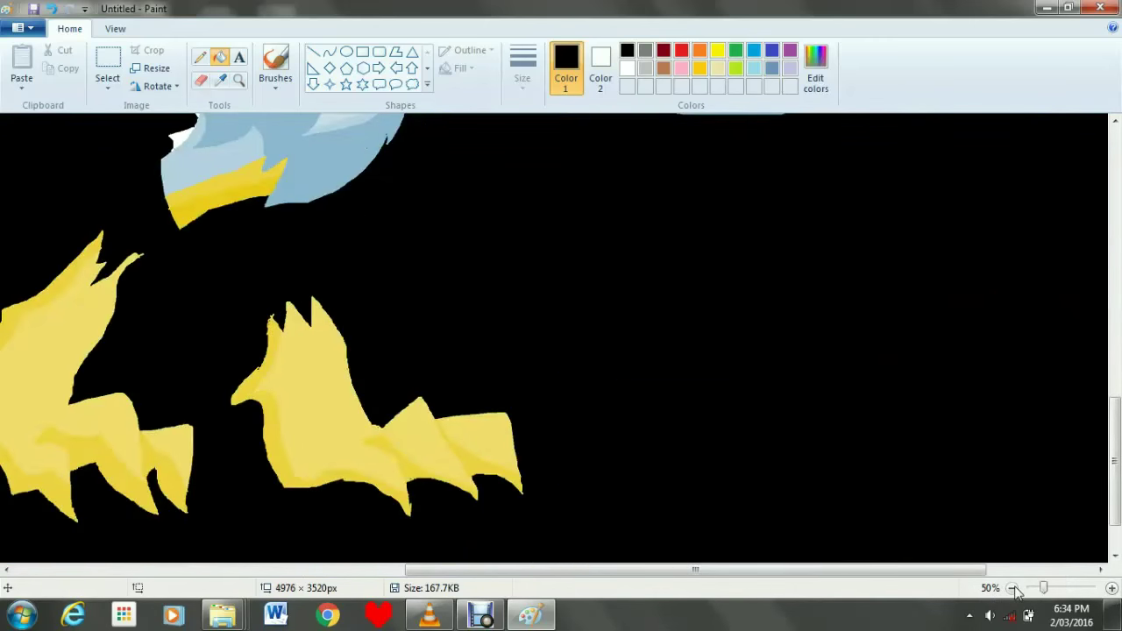
{"action": "left_click", "coordinate": [1112, 588]}
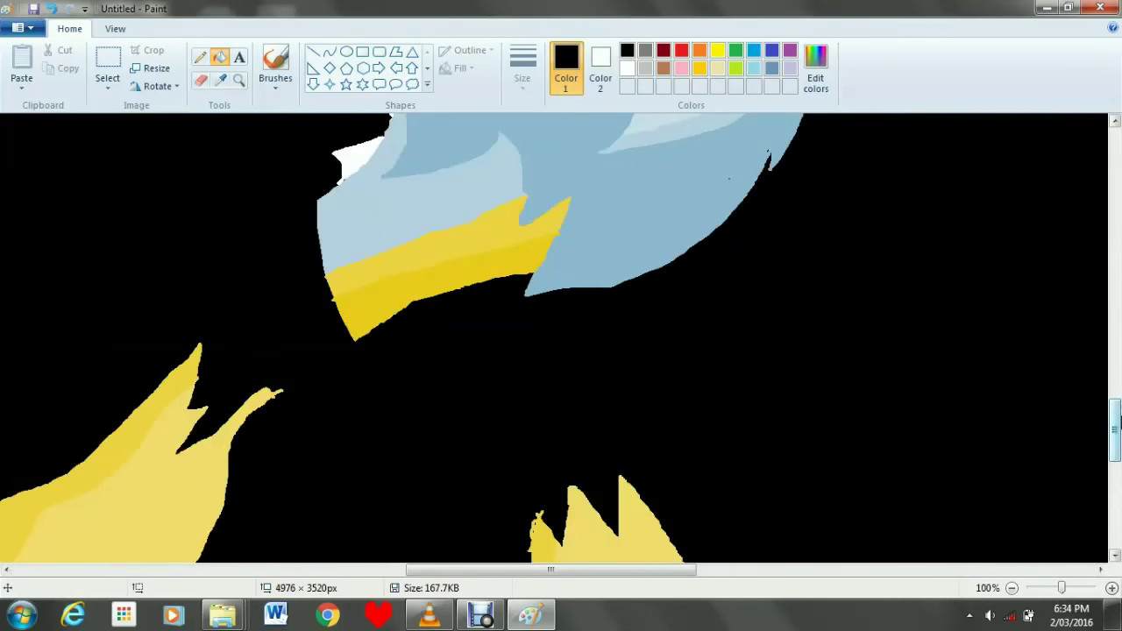
{"action": "left_click", "coordinate": [1115, 478]}
{"action": "scroll", "coordinate": [1115, 477], "scroll_direction": "down", "scroll_amount": 2}
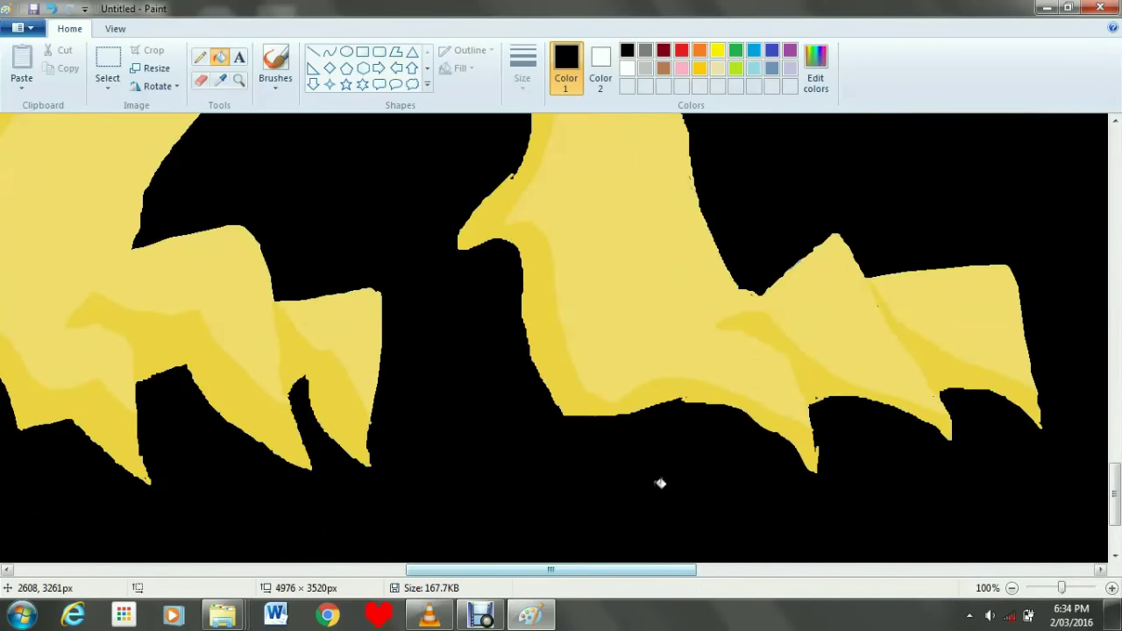
{"action": "left_click", "coordinate": [627, 67]}
{"action": "left_click", "coordinate": [200, 57]}
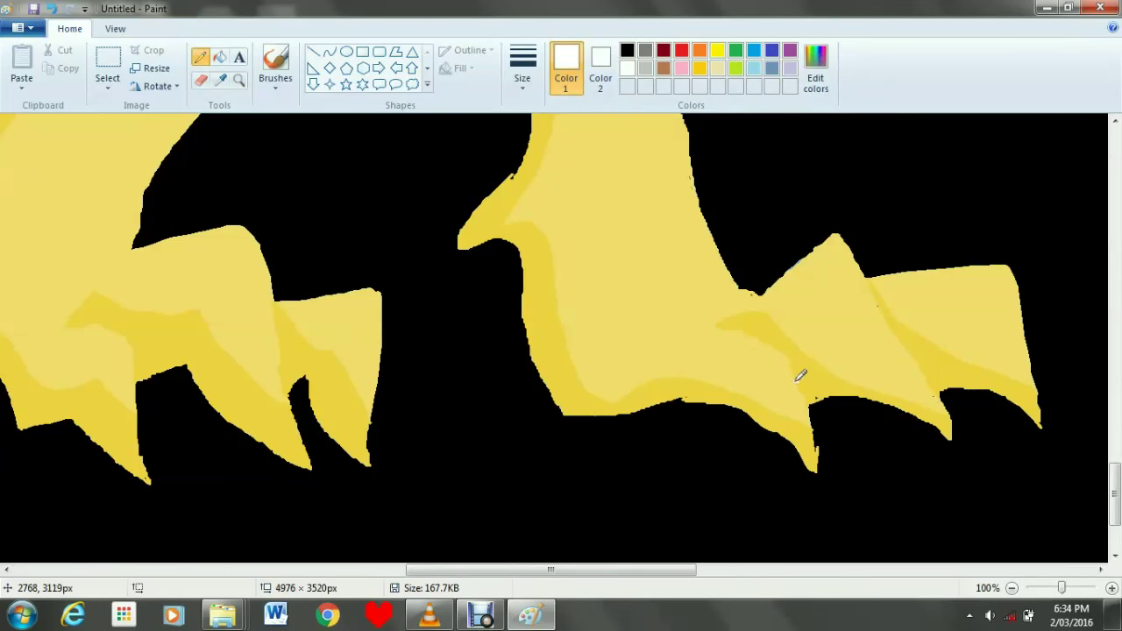
{"action": "left_click_drag", "start_coordinate": [752, 411], "coordinate": [749, 417]}
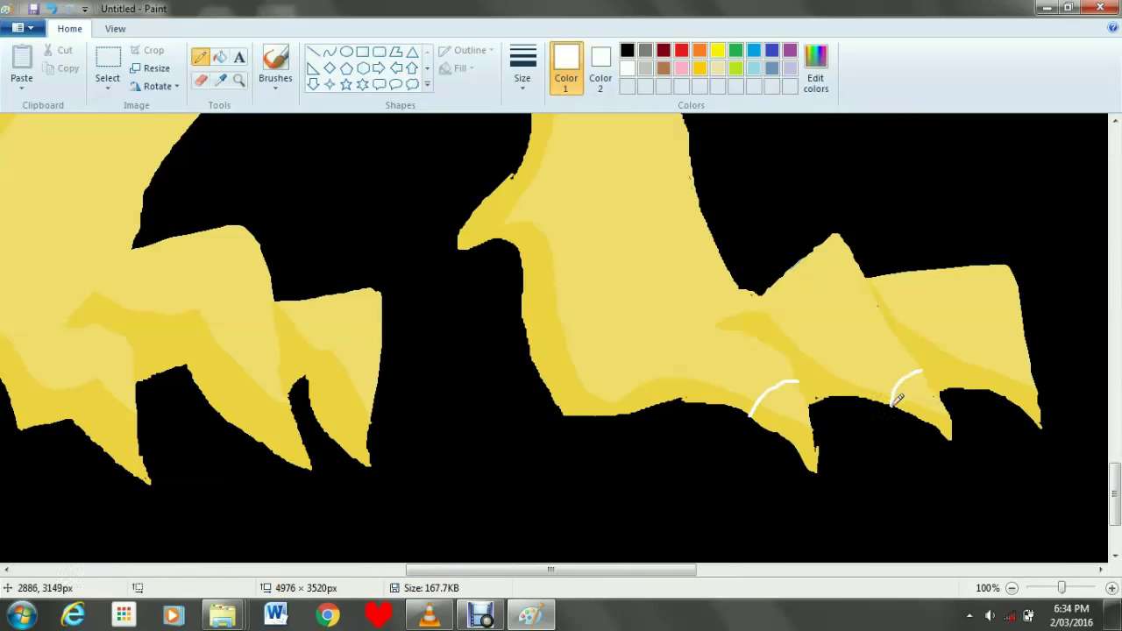
{"action": "left_click_drag", "start_coordinate": [1033, 356], "coordinate": [1001, 358]}
{"action": "left_click_drag", "start_coordinate": [325, 429], "coordinate": [360, 414]}
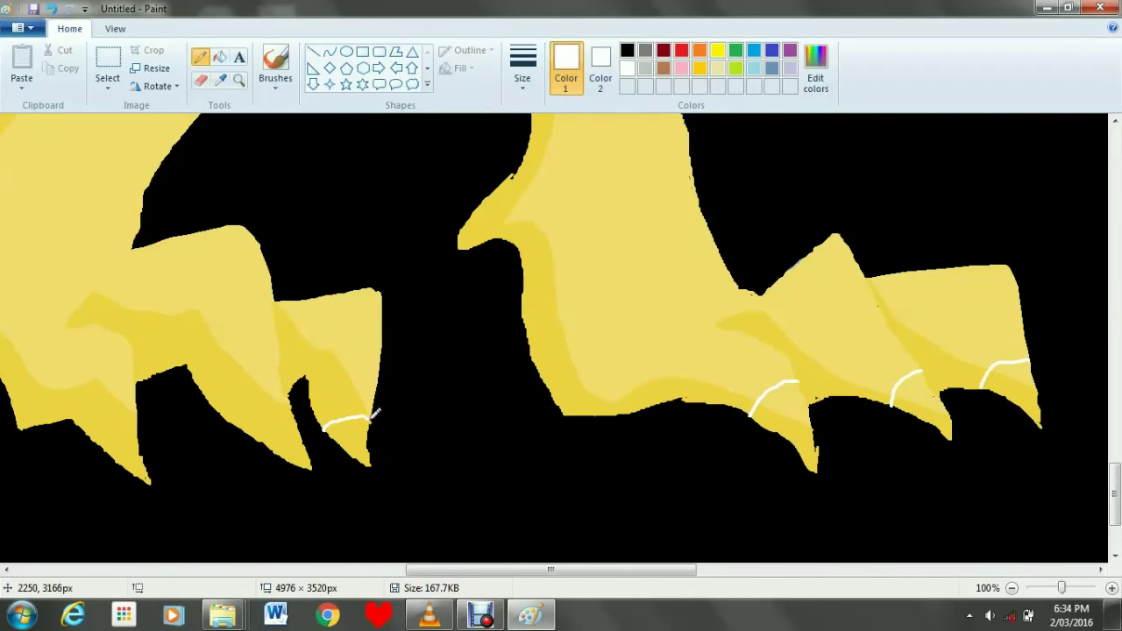
{"action": "left_click_drag", "start_coordinate": [249, 426], "coordinate": [284, 411]}
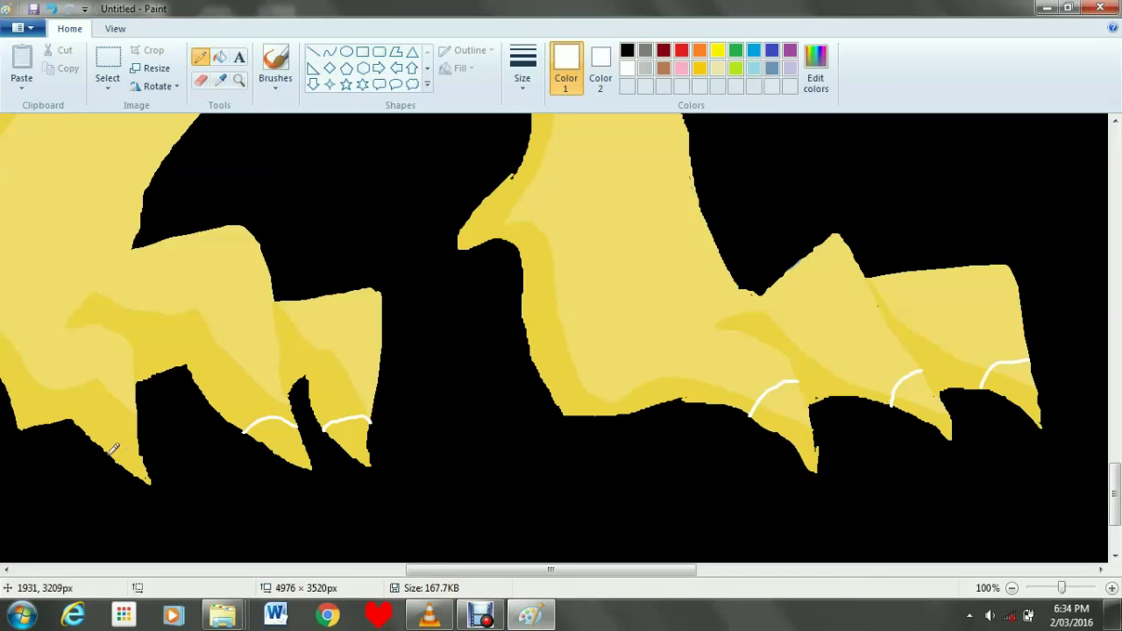
Fill the left foot's three claws with white.
{"action": "left_click", "coordinate": [219, 57]}
{"action": "left_click", "coordinate": [126, 454]}
{"action": "left_click", "coordinate": [279, 438]}
{"action": "left_click", "coordinate": [355, 433]}
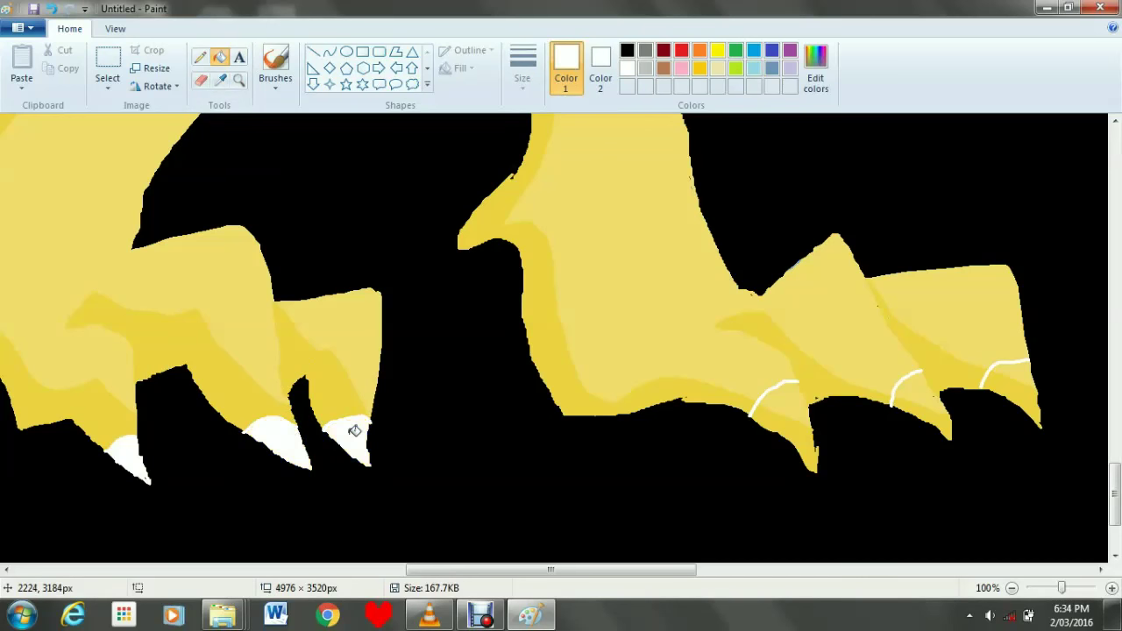
Fill the upper parts of the right foot's three claws with white, undoing the white fill on the first claw's lower part.
{"action": "left_click", "coordinate": [780, 405]}
{"action": "left_click", "coordinate": [780, 402]}
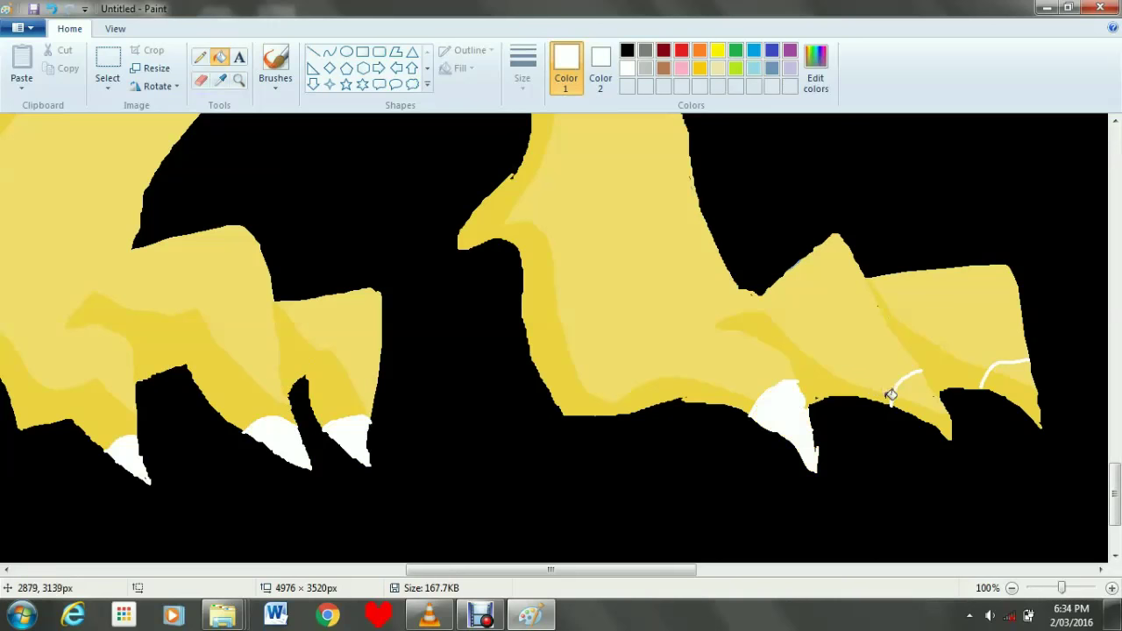
{"action": "key", "text": "ctrl+z"}
{"action": "key", "text": "ctrl+z"}
{"action": "left_click", "coordinate": [920, 389]}
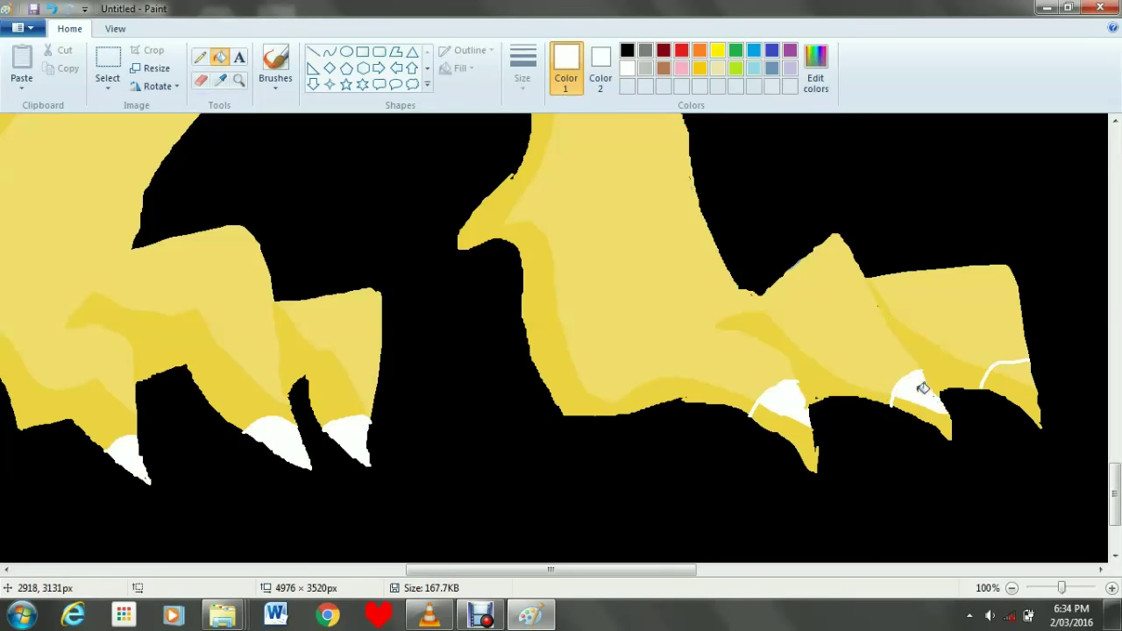
{"action": "left_click", "coordinate": [1010, 375]}
Sample the pale grey from the cheek feathers and fill the lower parts of the right foot's first and middle claws with it.
{"action": "scroll", "coordinate": [585, 410], "scroll_direction": "up", "scroll_amount": 10}
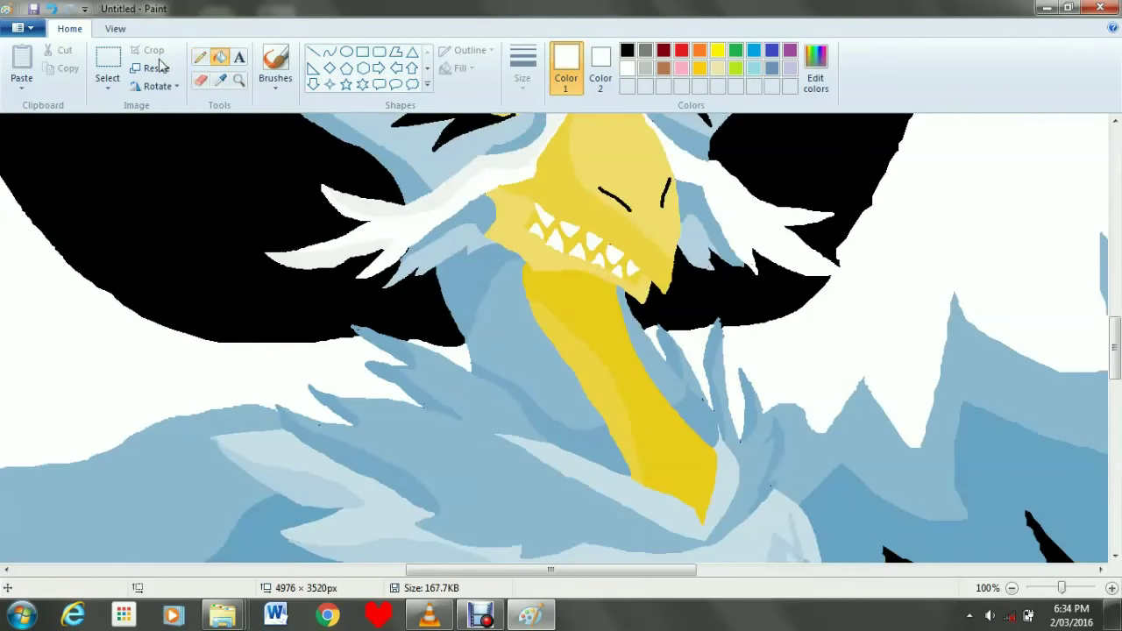
{"action": "left_click", "coordinate": [219, 80]}
{"action": "left_click", "coordinate": [452, 183]}
{"action": "scroll", "coordinate": [591, 265], "scroll_direction": "down", "scroll_amount": 10}
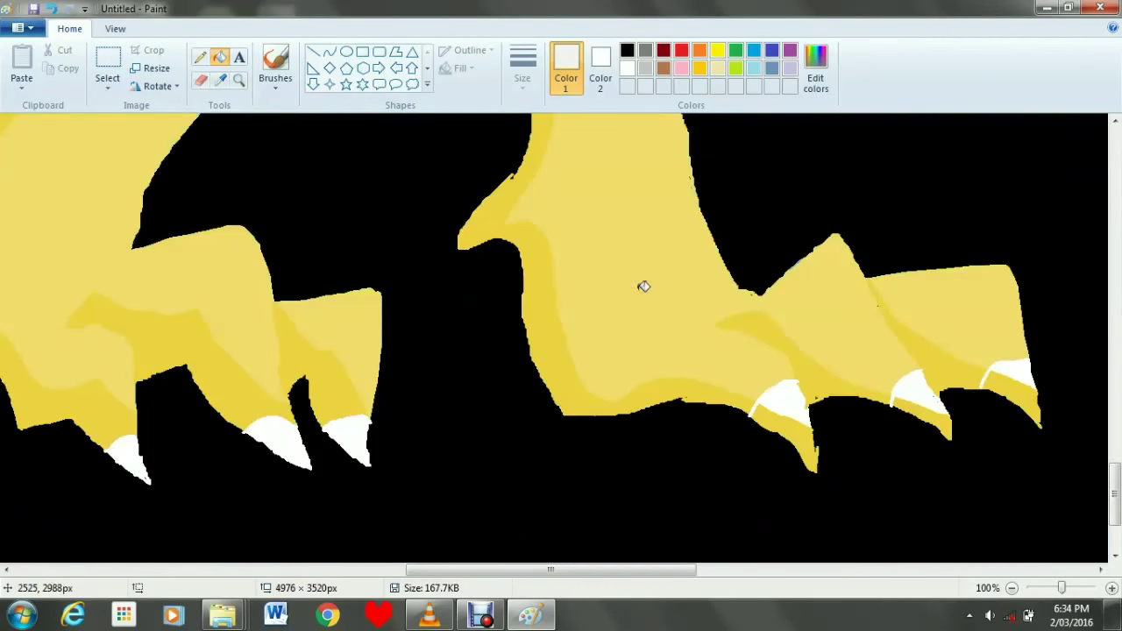
{"action": "left_click", "coordinate": [824, 424]}
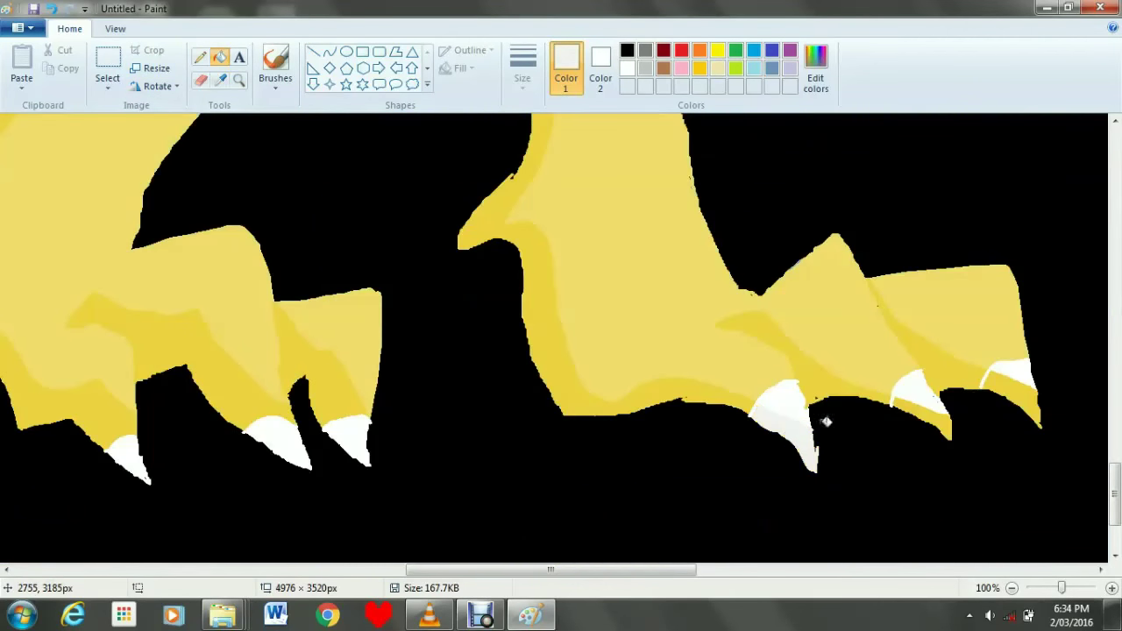
{"action": "left_click", "coordinate": [911, 401]}
{"action": "left_click", "coordinate": [1009, 382]}
{"action": "key", "text": "ctrl+z"}
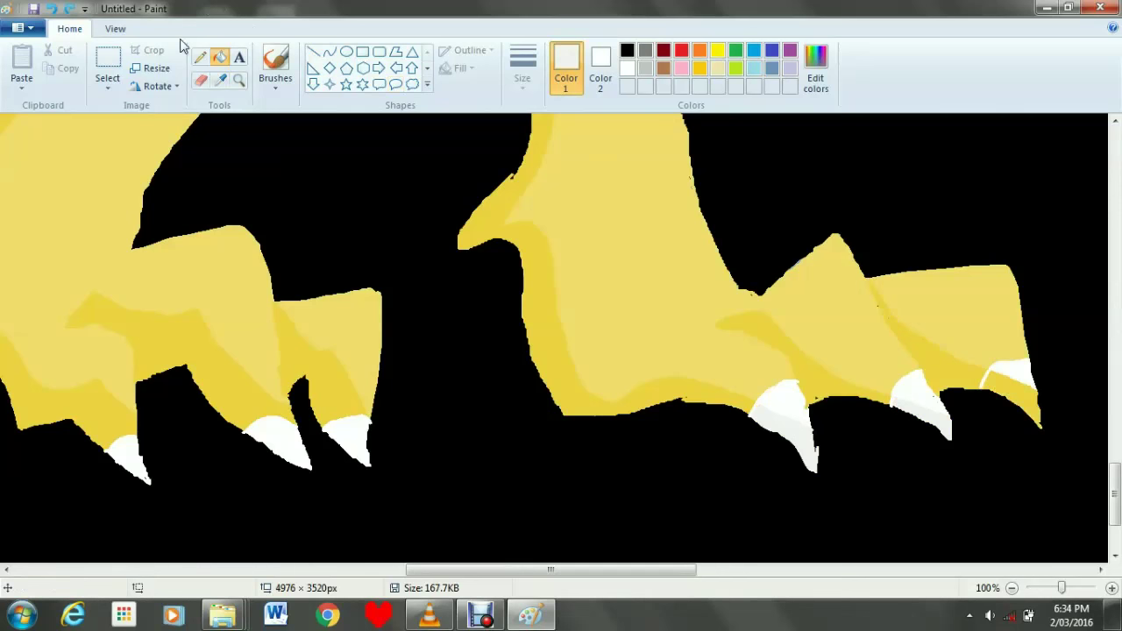
Close the dividing line on the right foot's last claw in pale grey and fill the claw's lower part with the same grey.
{"action": "left_click", "coordinate": [200, 57]}
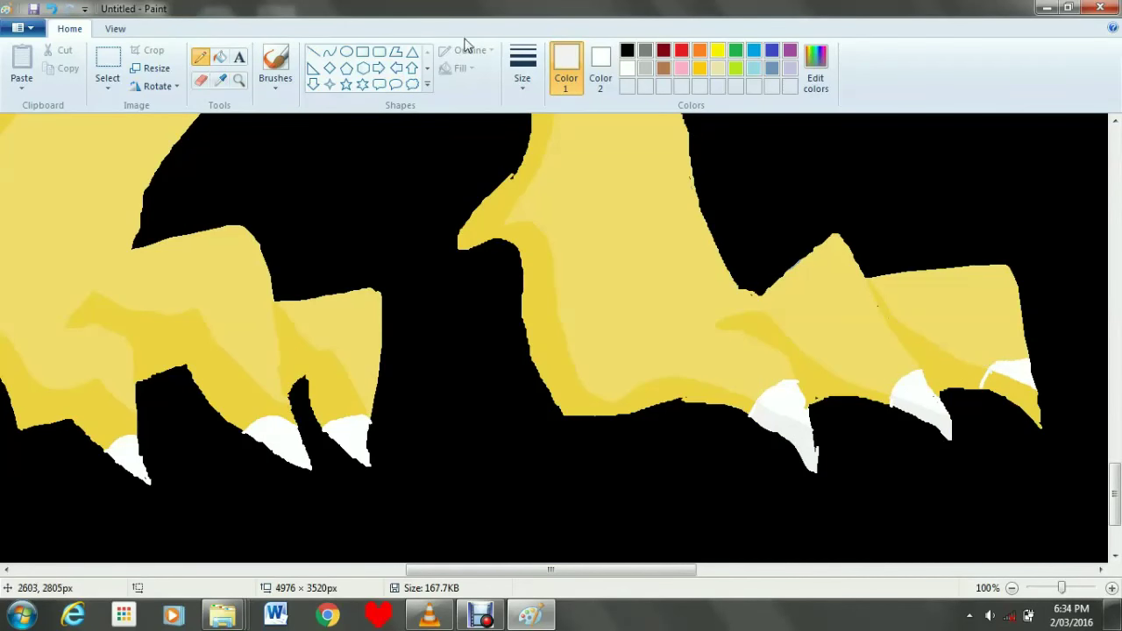
{"action": "left_click", "coordinate": [220, 58]}
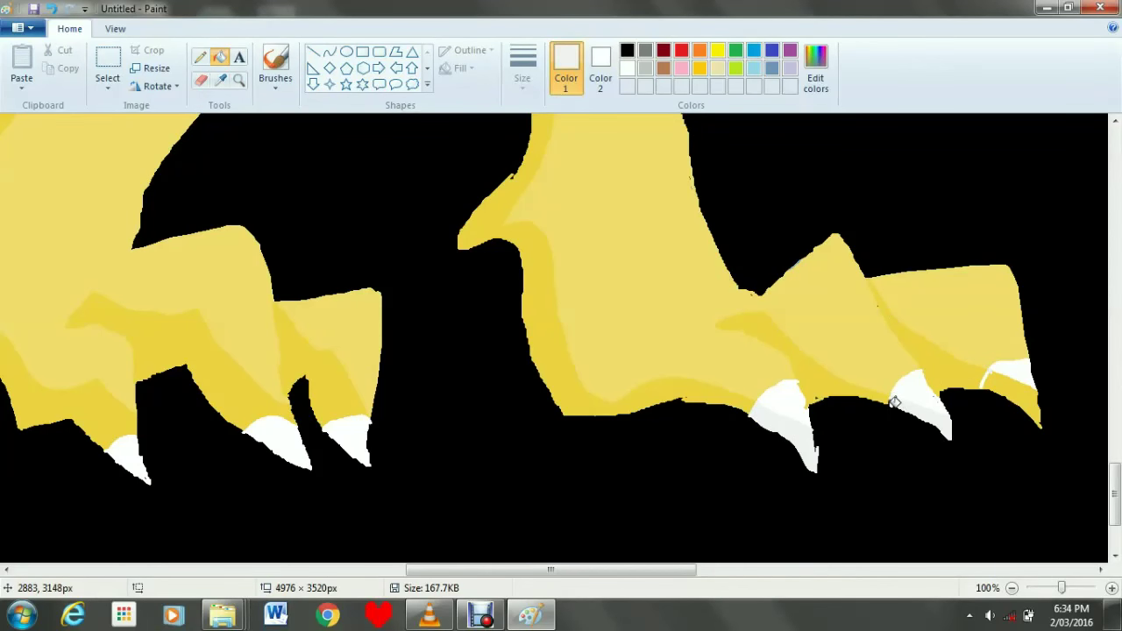
{"action": "key", "text": "ctrl+z"}
{"action": "key", "text": "ctrl+y"}
{"action": "left_click", "coordinate": [200, 57]}
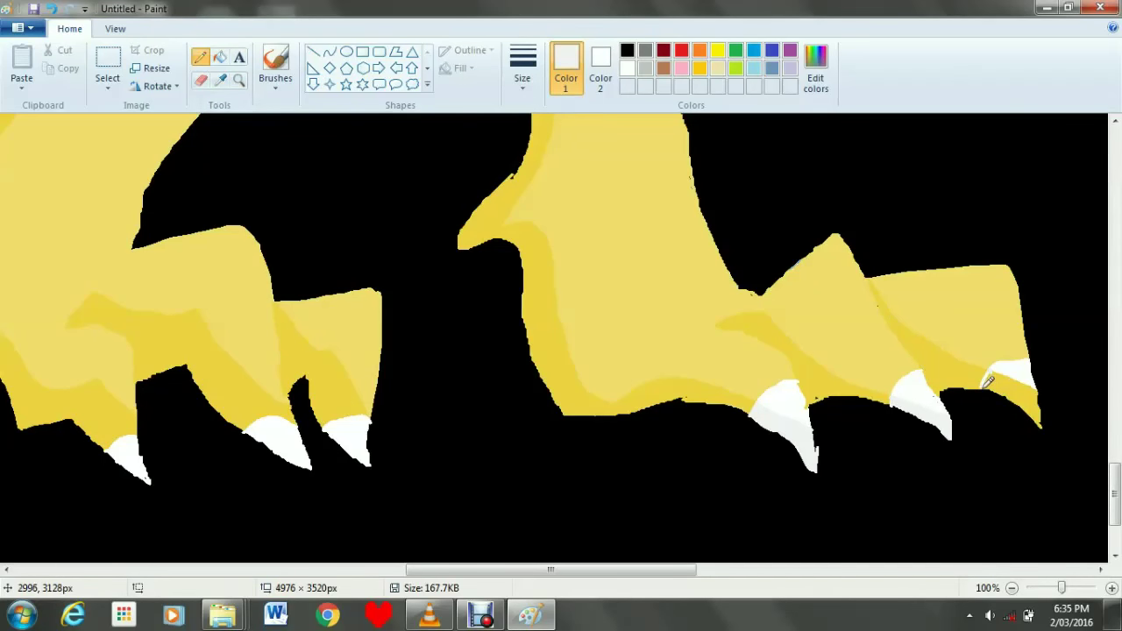
{"action": "left_click", "coordinate": [218, 57]}
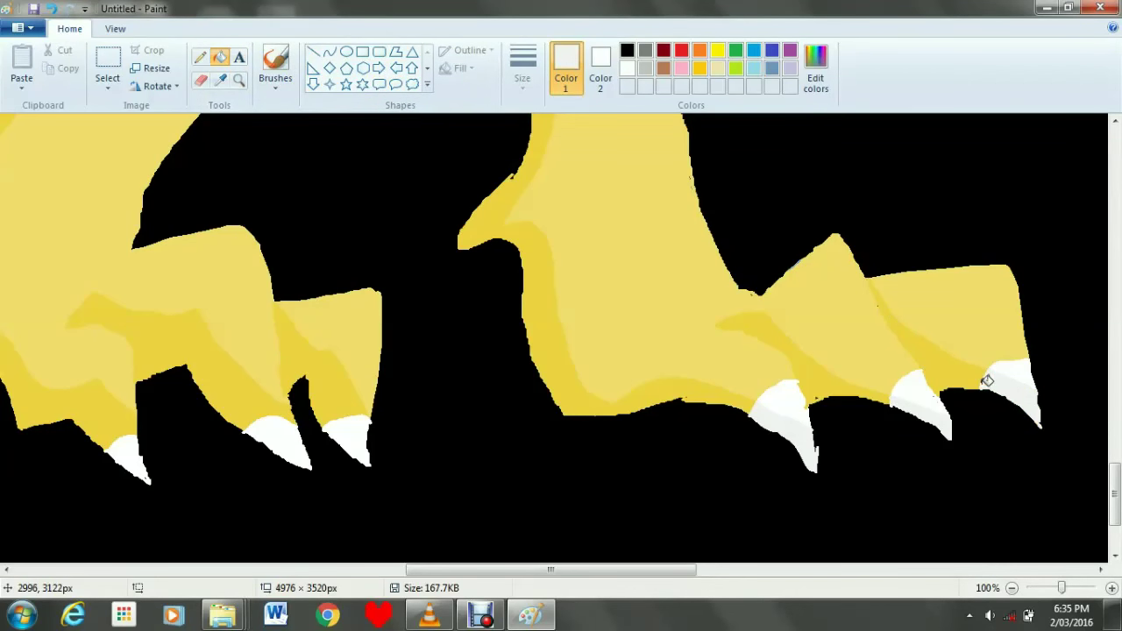
Draw pale grey dividing lines across the left foot's three front claws and fill their lower parts with the same grey.
{"action": "left_click", "coordinate": [200, 57]}
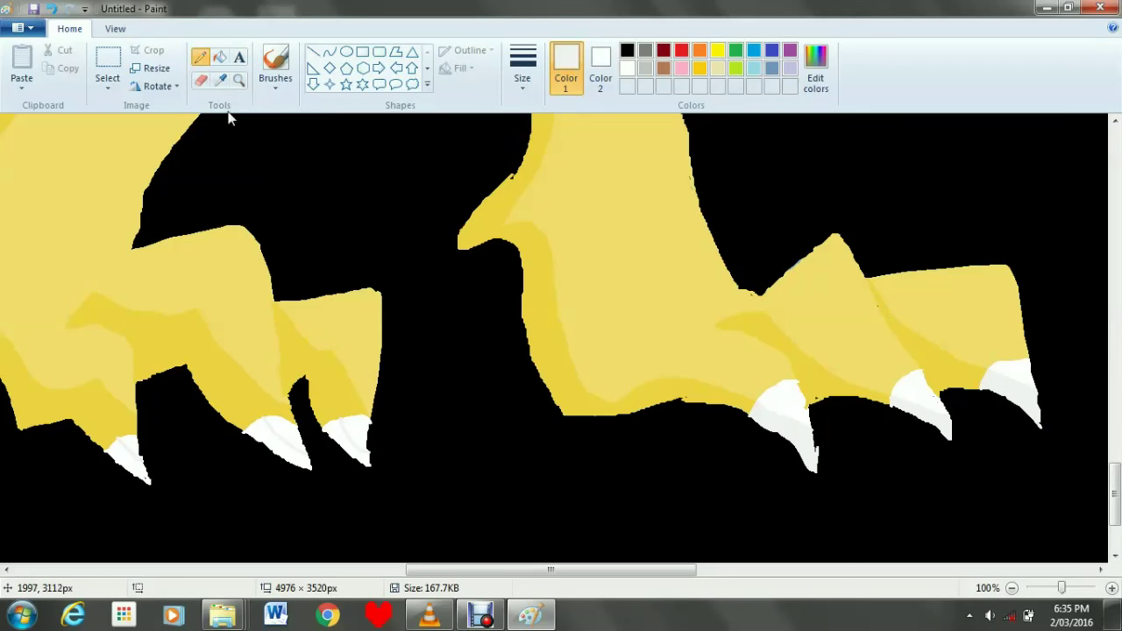
{"action": "left_click", "coordinate": [221, 58]}
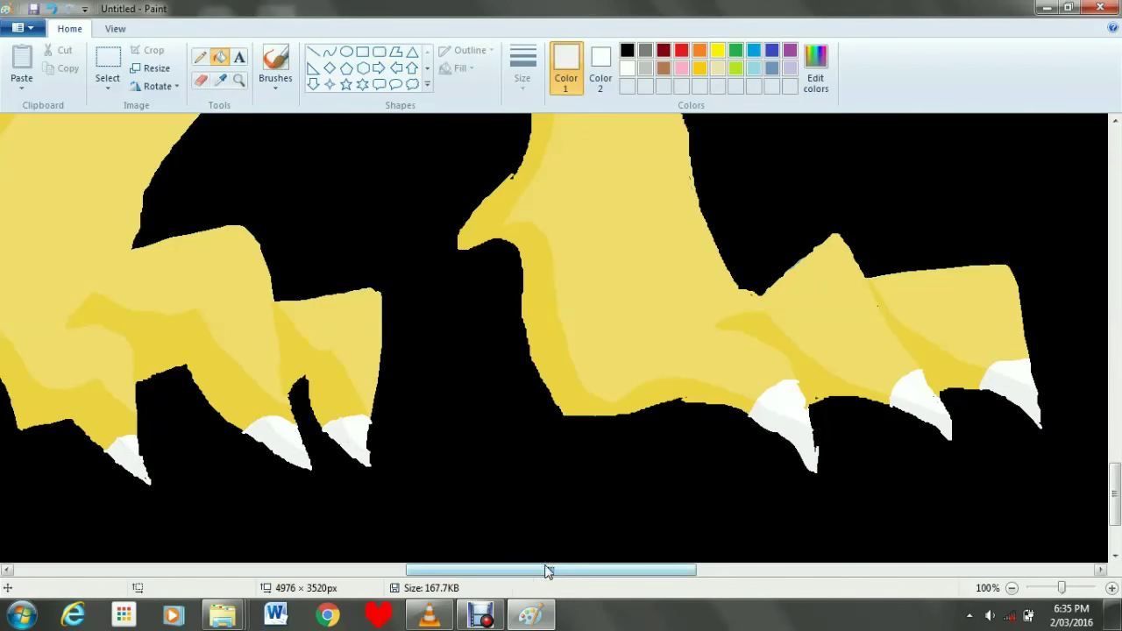
Mark off the tips of both feet's rear toes with curved pale grey lines and fill those rear claws with pale grey.
{"action": "left_click_drag", "start_coordinate": [548, 571], "coordinate": [481, 574]}
{"action": "scroll", "coordinate": [499, 476], "scroll_direction": "up", "scroll_amount": 3}
{"action": "scroll", "coordinate": [499, 476], "scroll_direction": "down", "scroll_amount": 1}
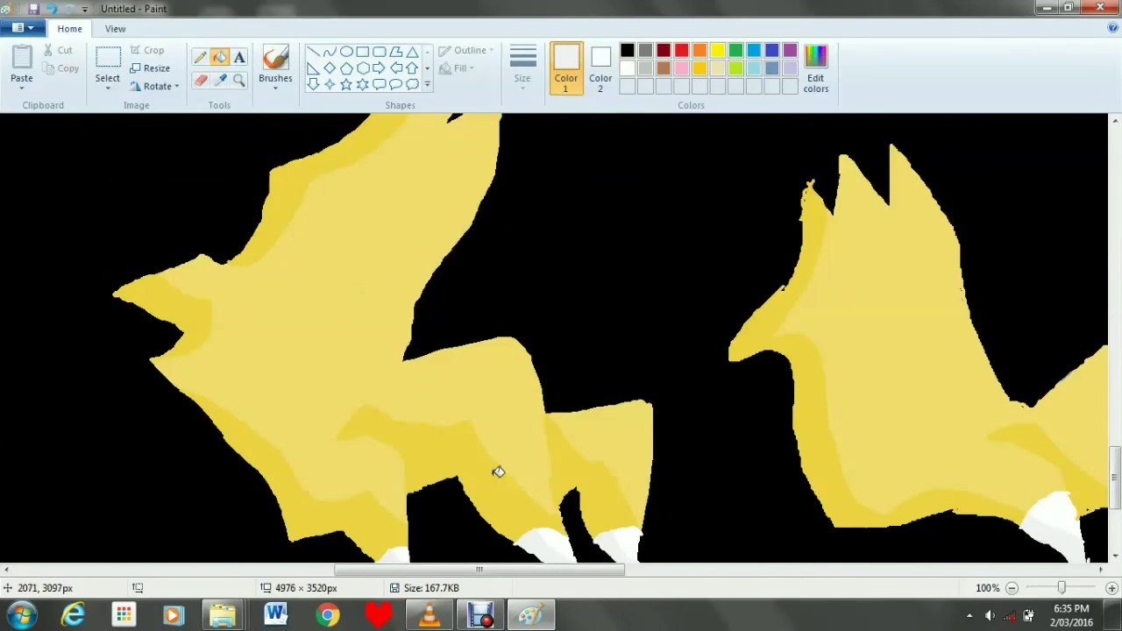
{"action": "scroll", "coordinate": [366, 315], "scroll_direction": "up", "scroll_amount": 2}
{"action": "left_click", "coordinate": [200, 57]}
{"action": "scroll", "coordinate": [237, 396], "scroll_direction": "down", "scroll_amount": 2}
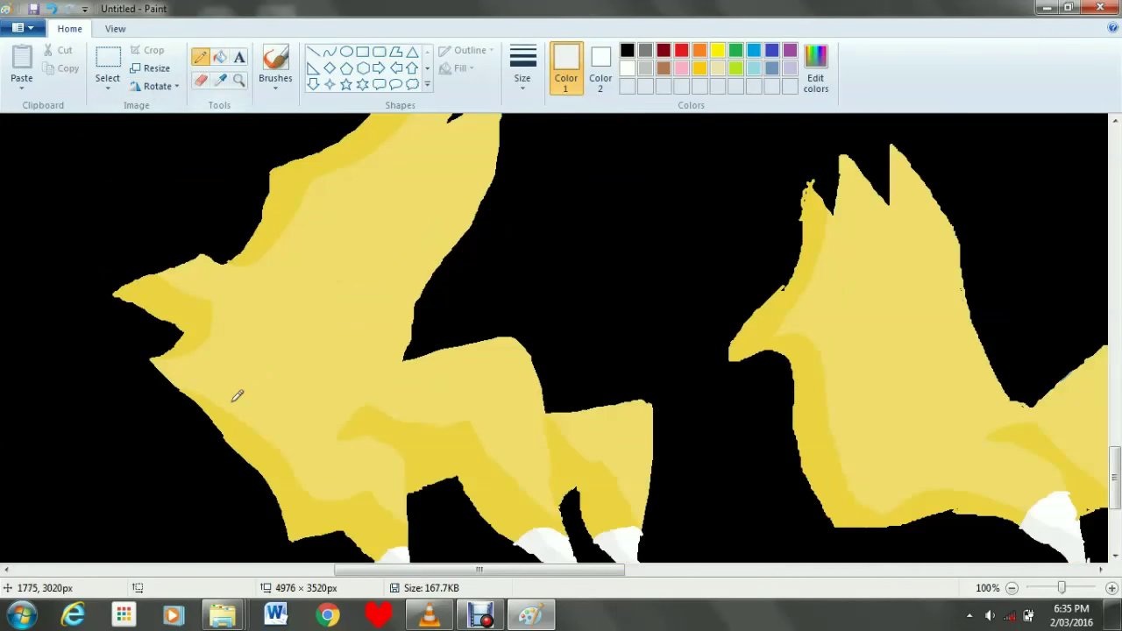
{"action": "mouse_move", "coordinate": [155, 274]}
{"action": "left_mouse_down"}
{"action": "mouse_move", "coordinate": [167, 293]}
{"action": "mouse_move", "coordinate": [156, 318]}
{"action": "left_mouse_up"}
{"action": "left_click_drag", "start_coordinate": [759, 324], "coordinate": [771, 344]}
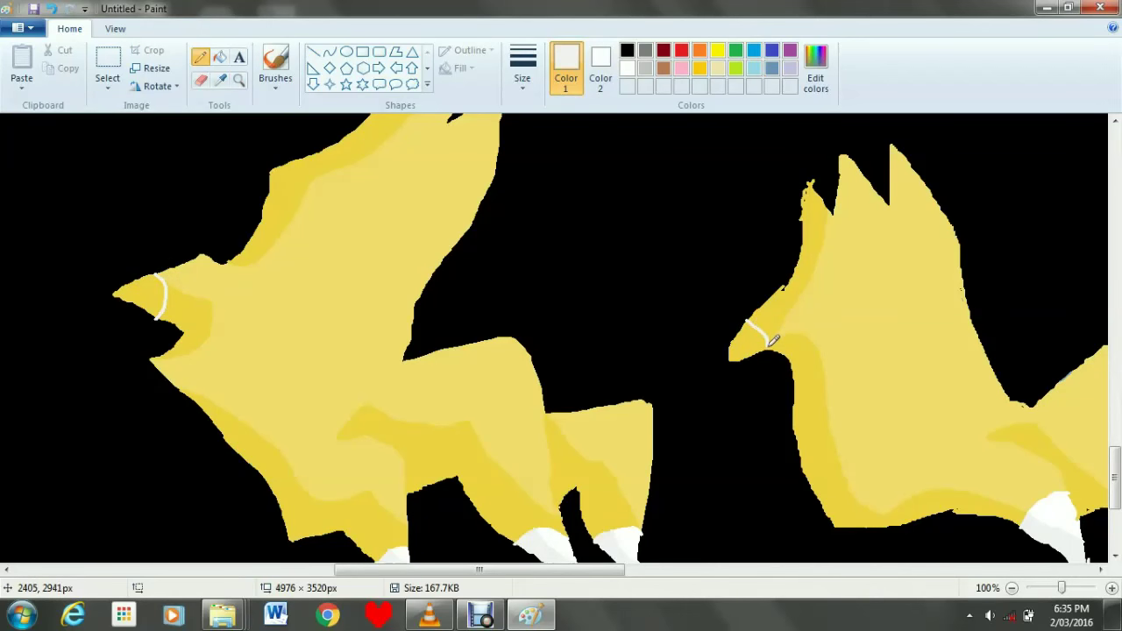
{"action": "left_click", "coordinate": [219, 57]}
{"action": "left_click", "coordinate": [148, 298]}
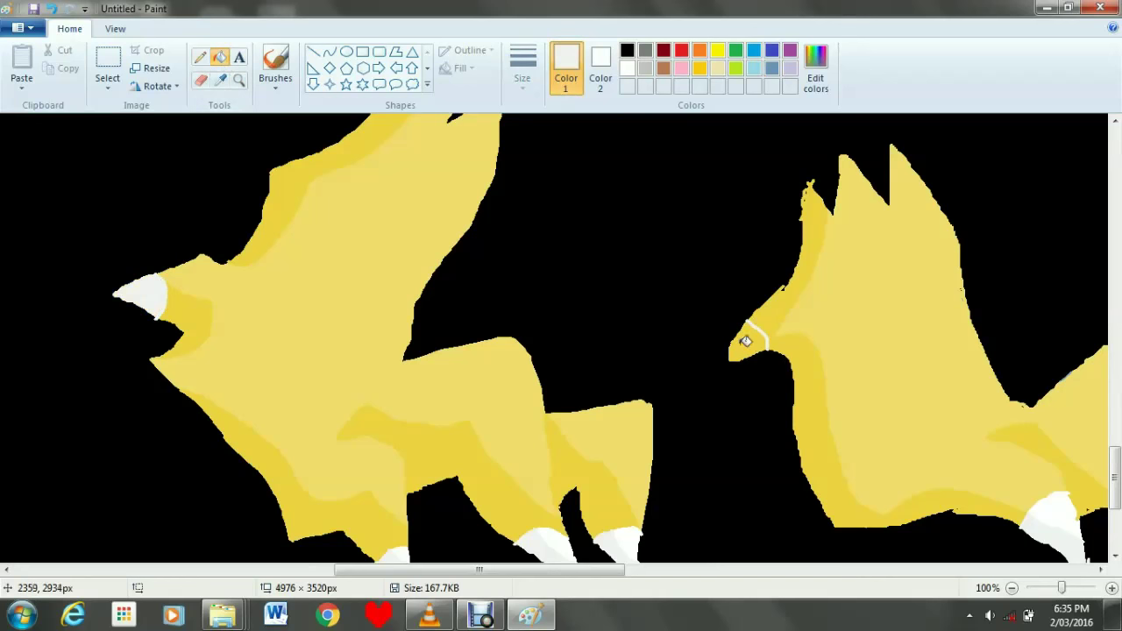
{"action": "left_click", "coordinate": [746, 336]}
Sample white from a front claw, draw a dividing line across both rear claws and fill their upper parts with white.
{"action": "left_click", "coordinate": [219, 79]}
{"action": "left_click", "coordinate": [539, 537]}
{"action": "left_click", "coordinate": [200, 57]}
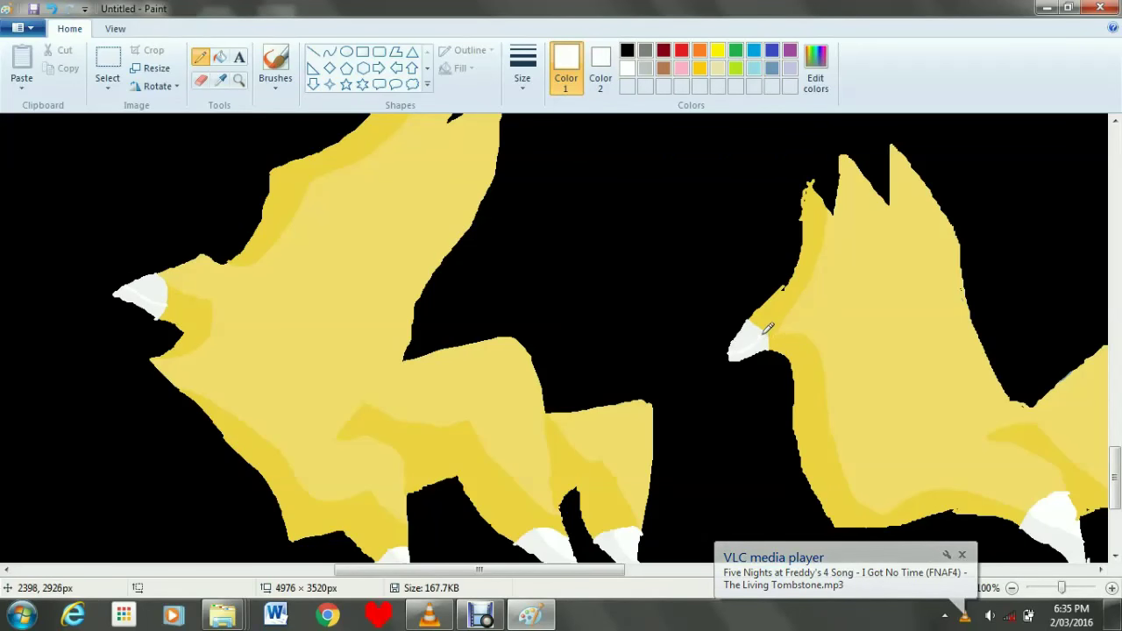
{"action": "left_click", "coordinate": [219, 57]}
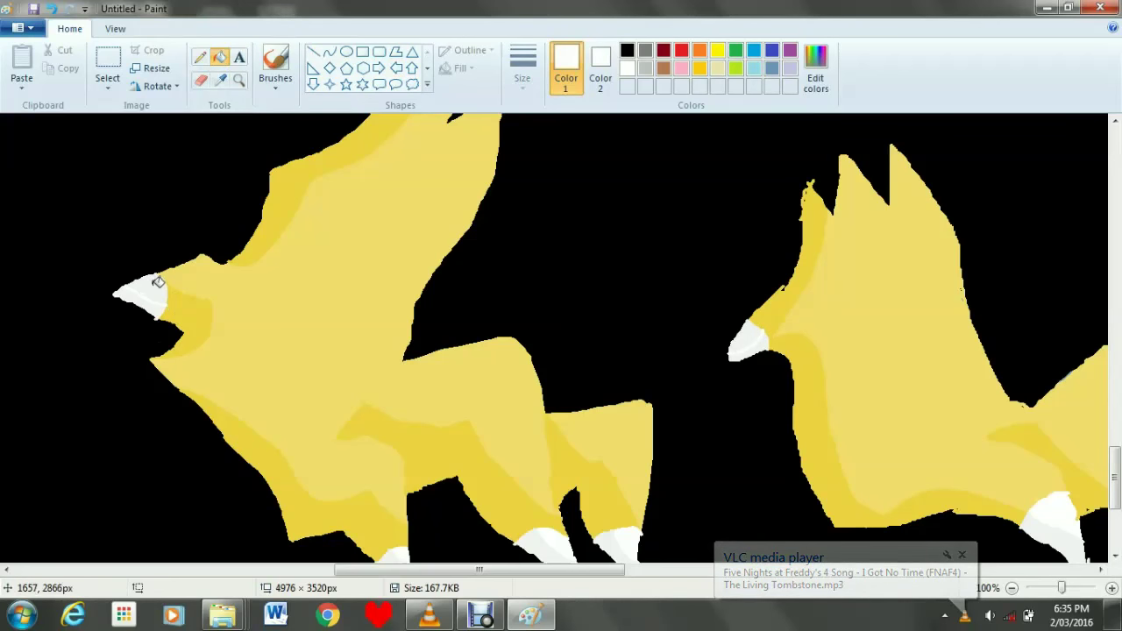
Examine the whole drawing, the finished feet and the unshaded lower body above them.
{"action": "scroll", "coordinate": [775, 333], "scroll_direction": "up", "scroll_amount": 6}
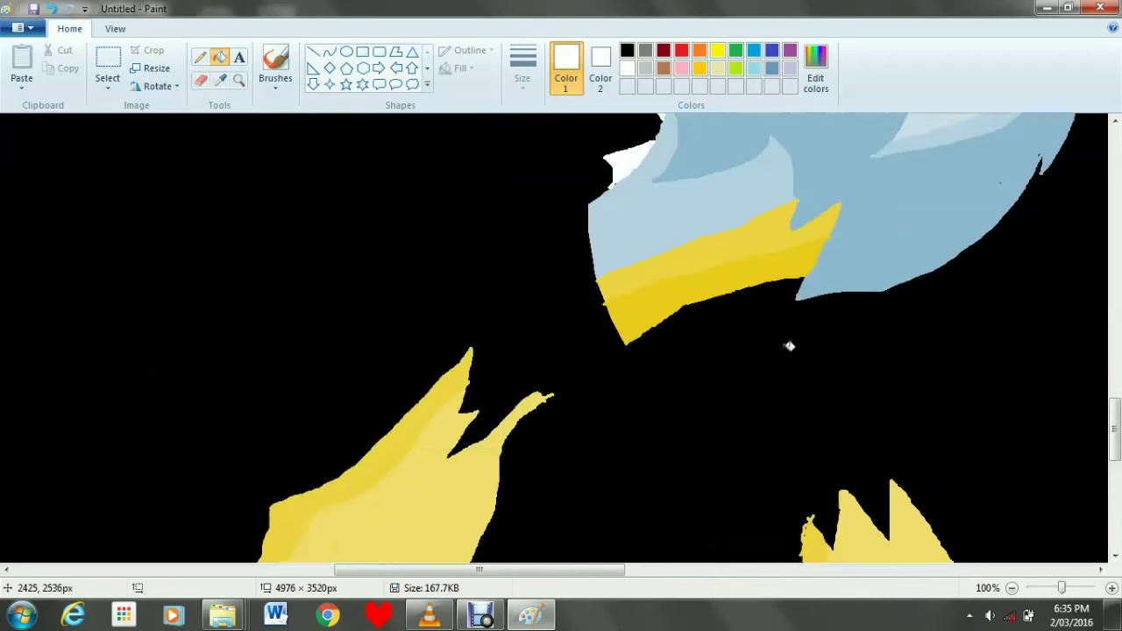
{"action": "left_click", "coordinate": [1011, 588]}
{"action": "left_click", "coordinate": [1012, 587]}
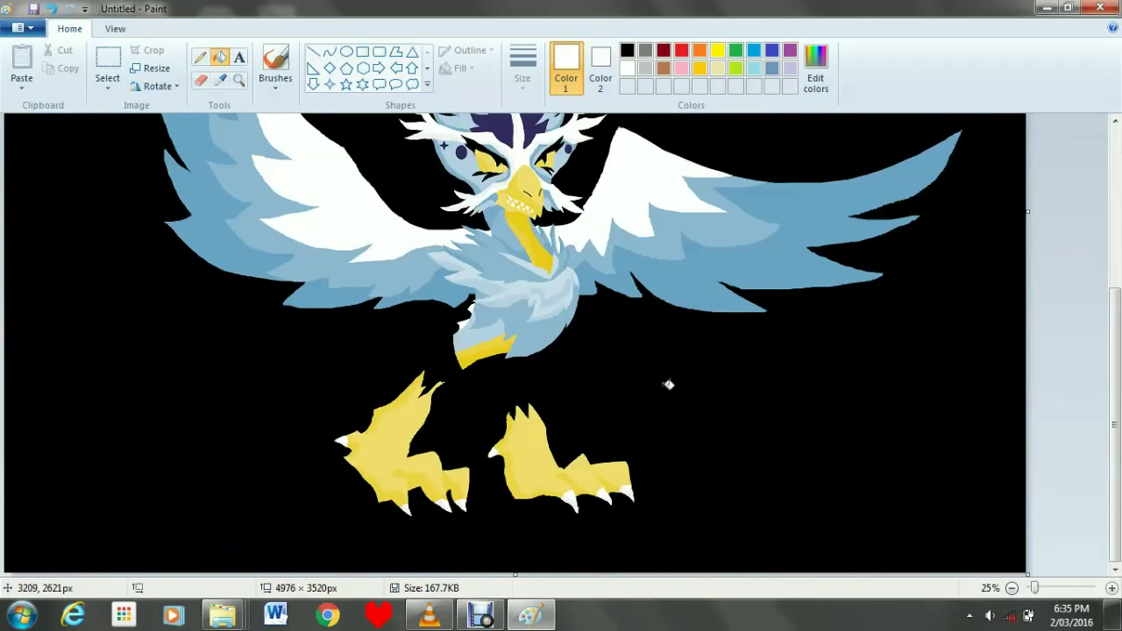
{"action": "left_click", "coordinate": [1111, 588]}
{"action": "left_click_drag", "start_coordinate": [587, 570], "coordinate": [726, 568]}
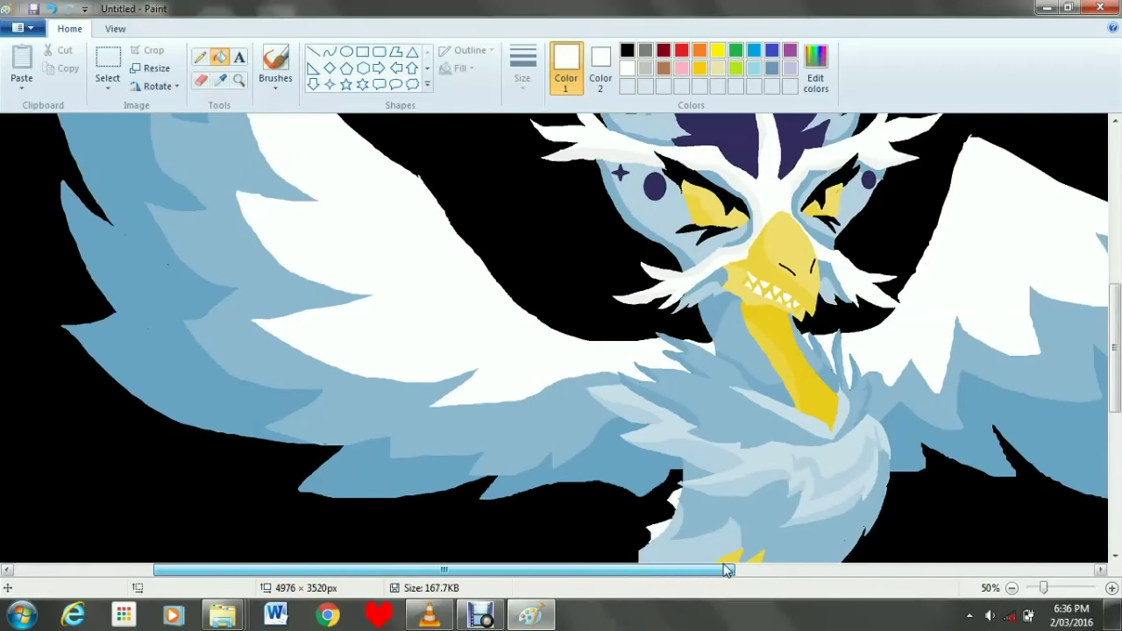
{"action": "scroll", "coordinate": [727, 483], "scroll_direction": "down", "scroll_amount": 5}
{"action": "scroll", "coordinate": [681, 299], "scroll_direction": "up", "scroll_amount": 3}
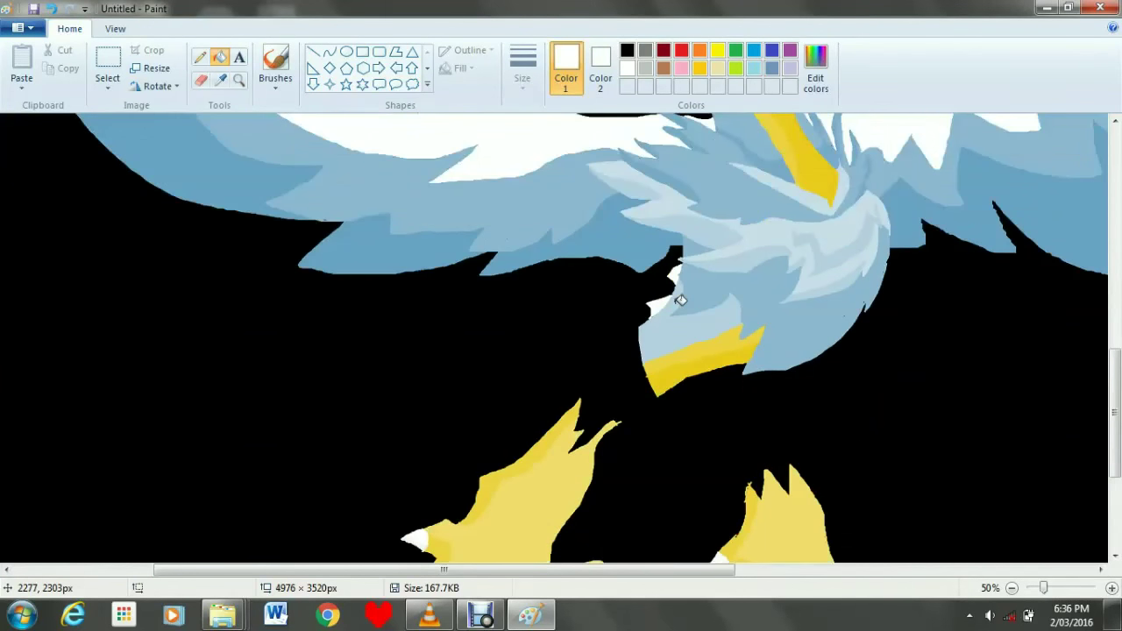
{"action": "scroll", "coordinate": [681, 300], "scroll_direction": "down", "scroll_amount": 3}
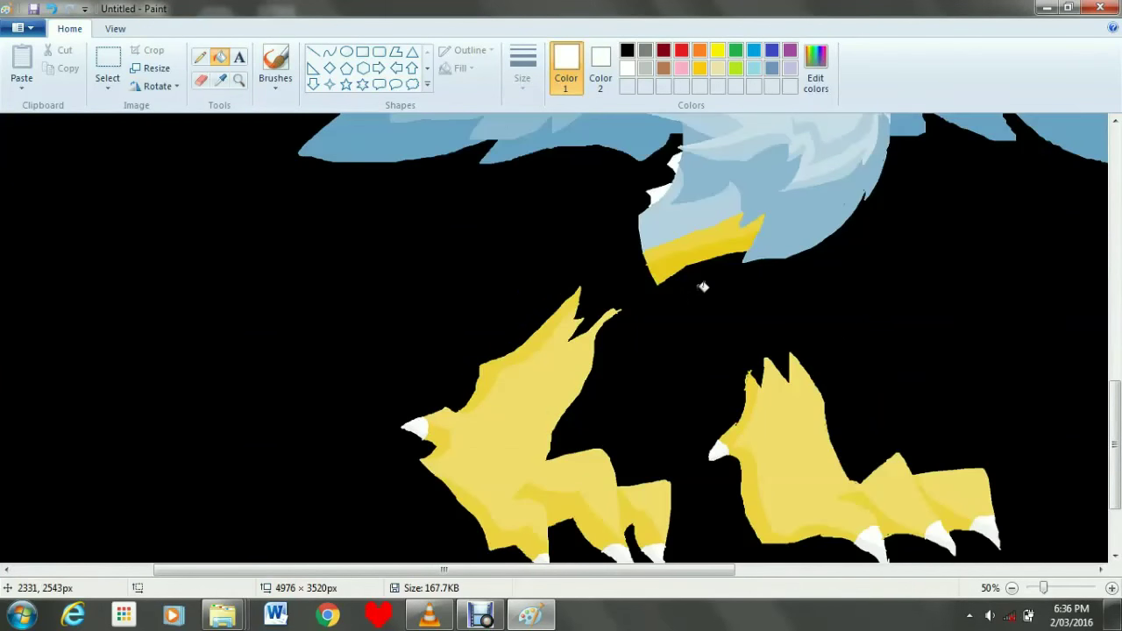
{"action": "scroll", "coordinate": [695, 317], "scroll_direction": "up", "scroll_amount": 3}
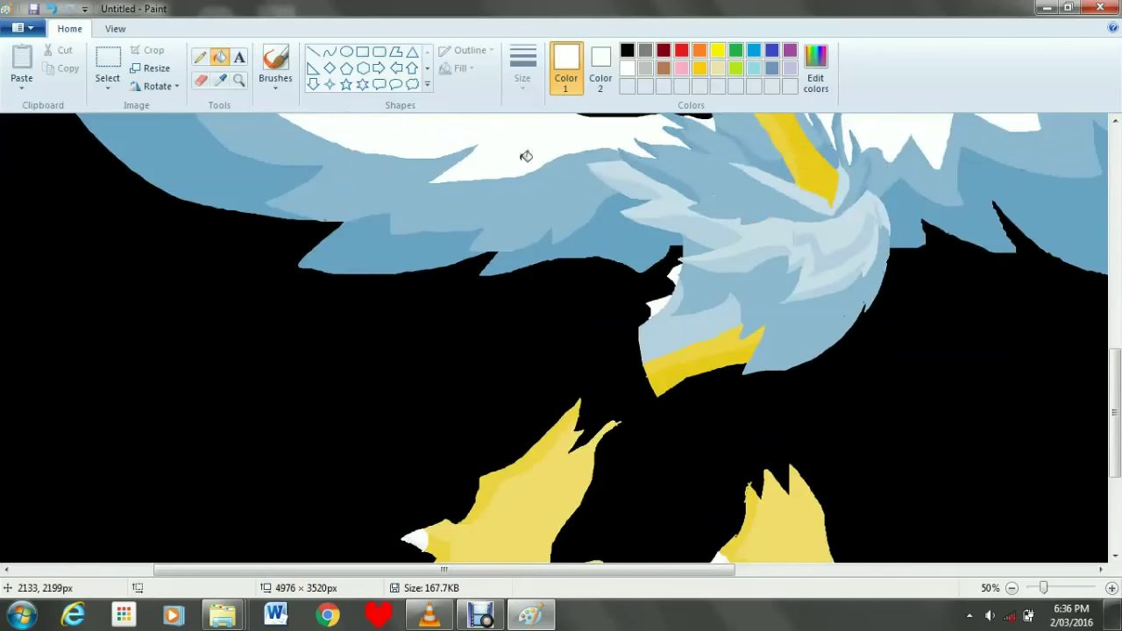
Sample the darker blue from the neck feathers, outline a curved shadow beside the light blue patch above the yellow band, and fill it.
{"action": "left_click", "coordinate": [220, 80]}
{"action": "left_click", "coordinate": [685, 180]}
{"action": "left_click", "coordinate": [1111, 588]}
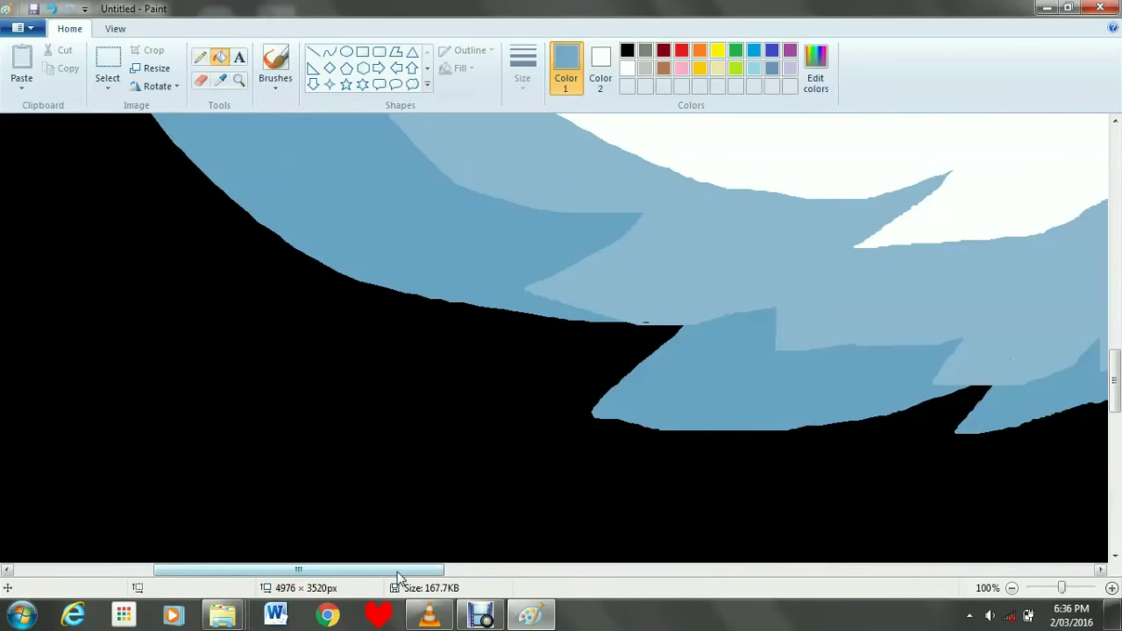
{"action": "left_click_drag", "start_coordinate": [399, 570], "coordinate": [621, 586]}
{"action": "scroll", "coordinate": [482, 394], "scroll_direction": "down", "scroll_amount": 4}
{"action": "left_click", "coordinate": [200, 57]}
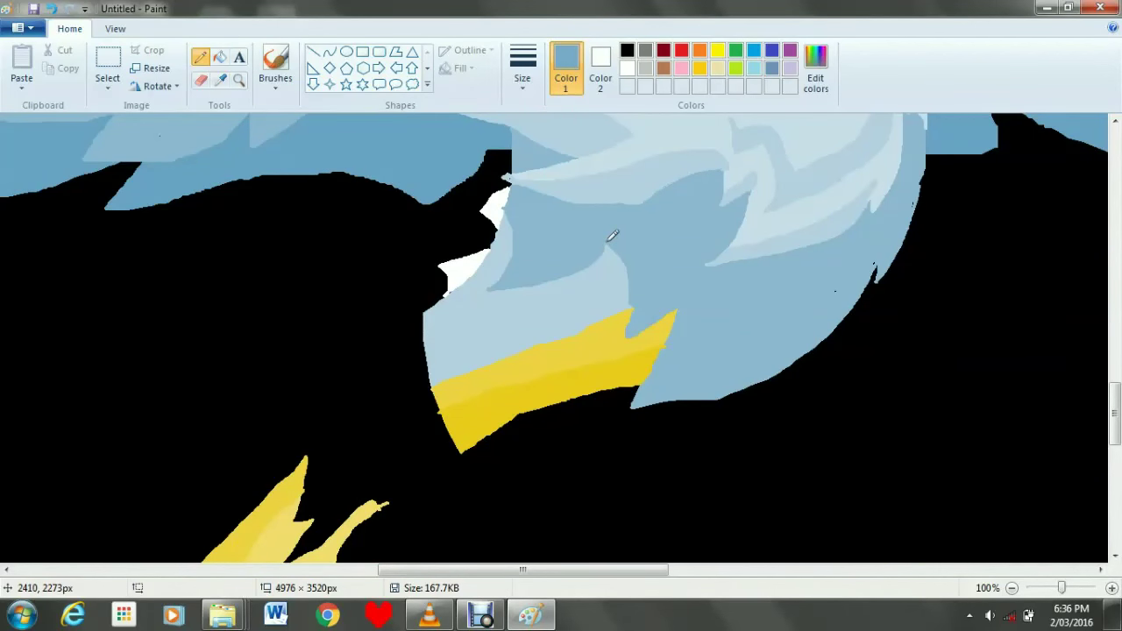
{"action": "mouse_move", "coordinate": [614, 222]}
{"action": "left_mouse_down"}
{"action": "mouse_move", "coordinate": [648, 245]}
{"action": "mouse_move", "coordinate": [661, 314]}
{"action": "left_mouse_up"}
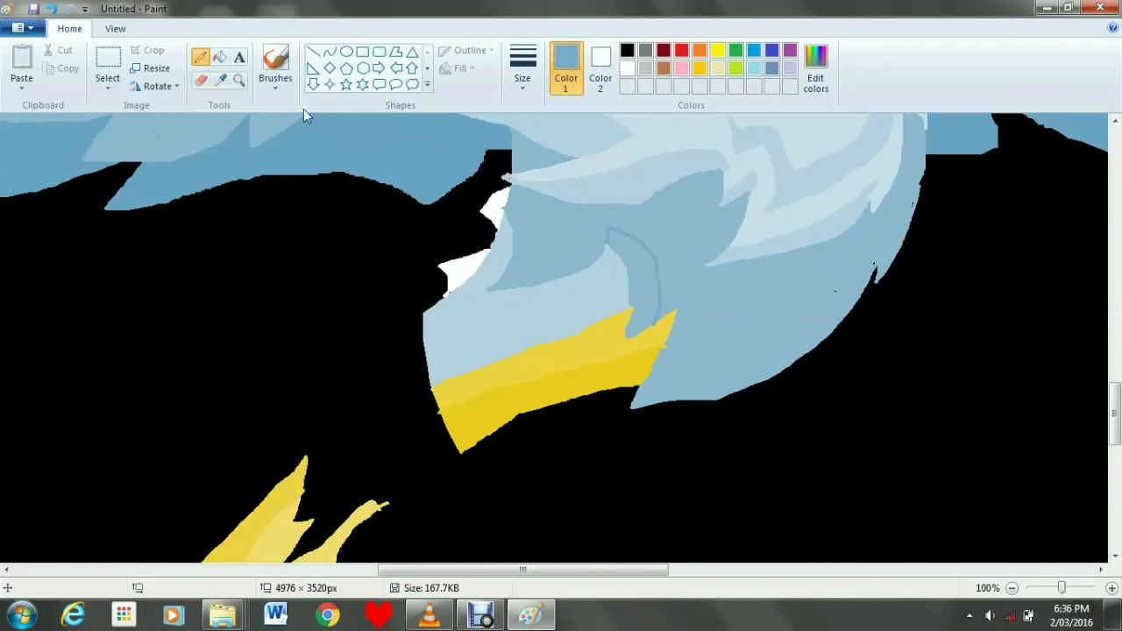
{"action": "left_click", "coordinate": [220, 65]}
{"action": "left_click", "coordinate": [653, 295]}
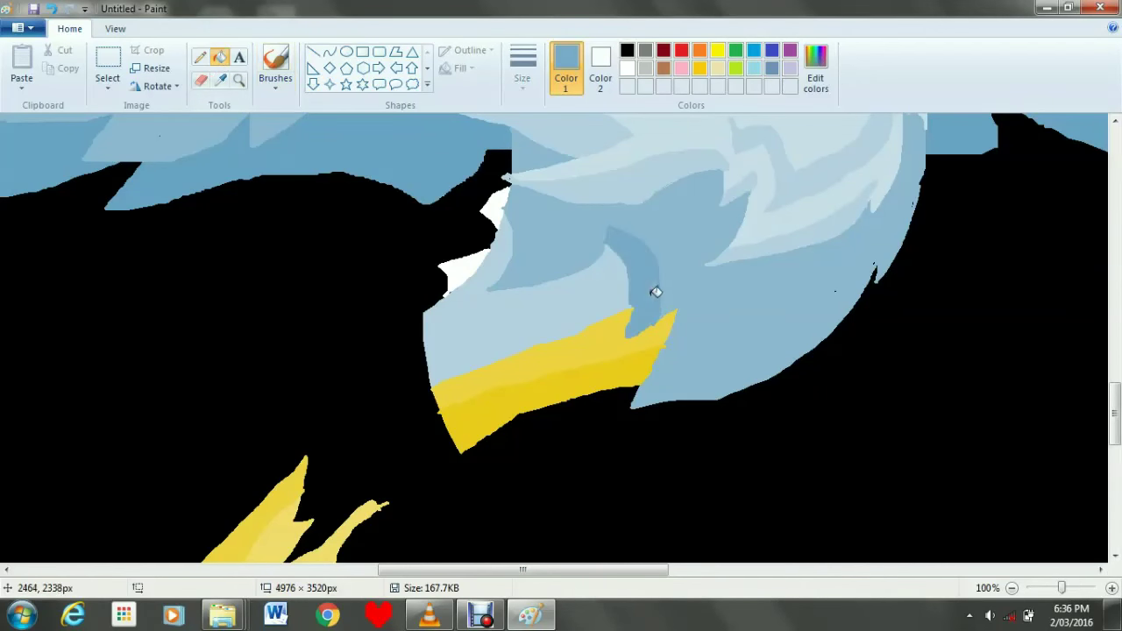
Draw a curved darker blue line inside the lower body's left edge beside the light blue fringe and fill the enclosed shadow.
{"action": "left_click", "coordinate": [199, 57]}
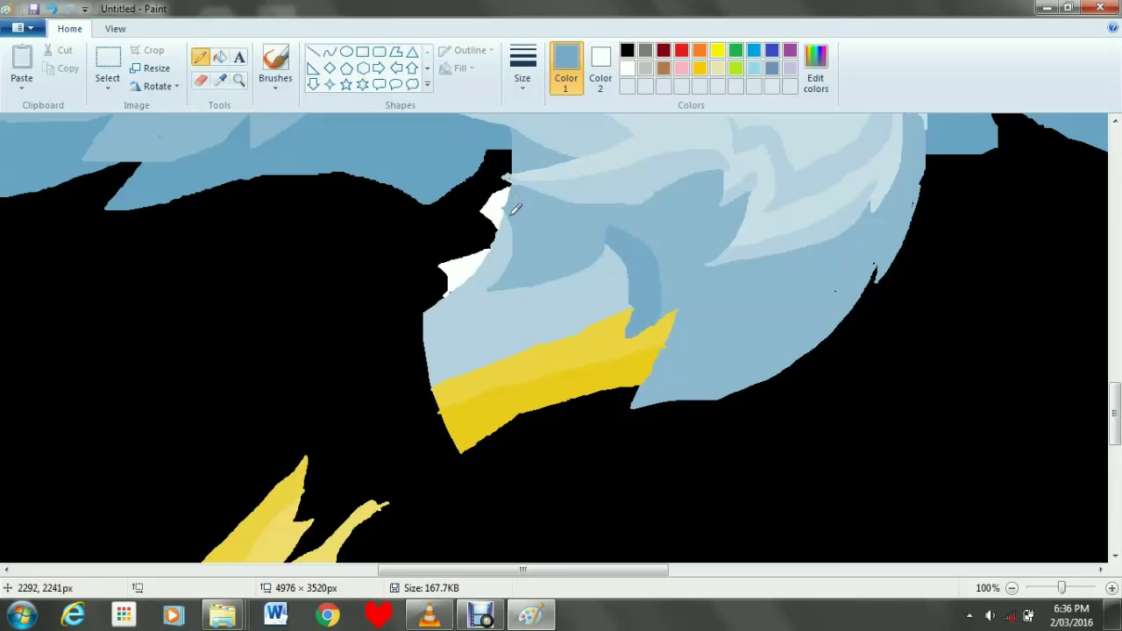
{"action": "left_click_drag", "start_coordinate": [506, 211], "coordinate": [527, 229]}
{"action": "left_click", "coordinate": [219, 58]}
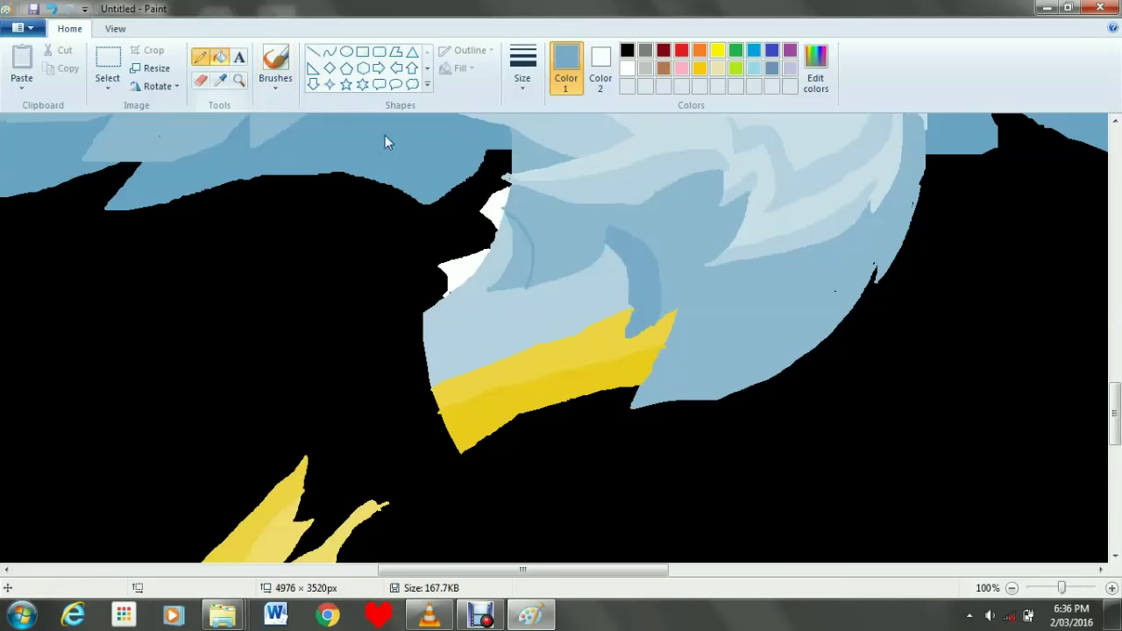
{"action": "left_click", "coordinate": [529, 248]}
Draw a curved darker blue line from the yellow band's right tip to the body's lower edge and fill the enclosed shadow.
{"action": "left_click", "coordinate": [200, 57]}
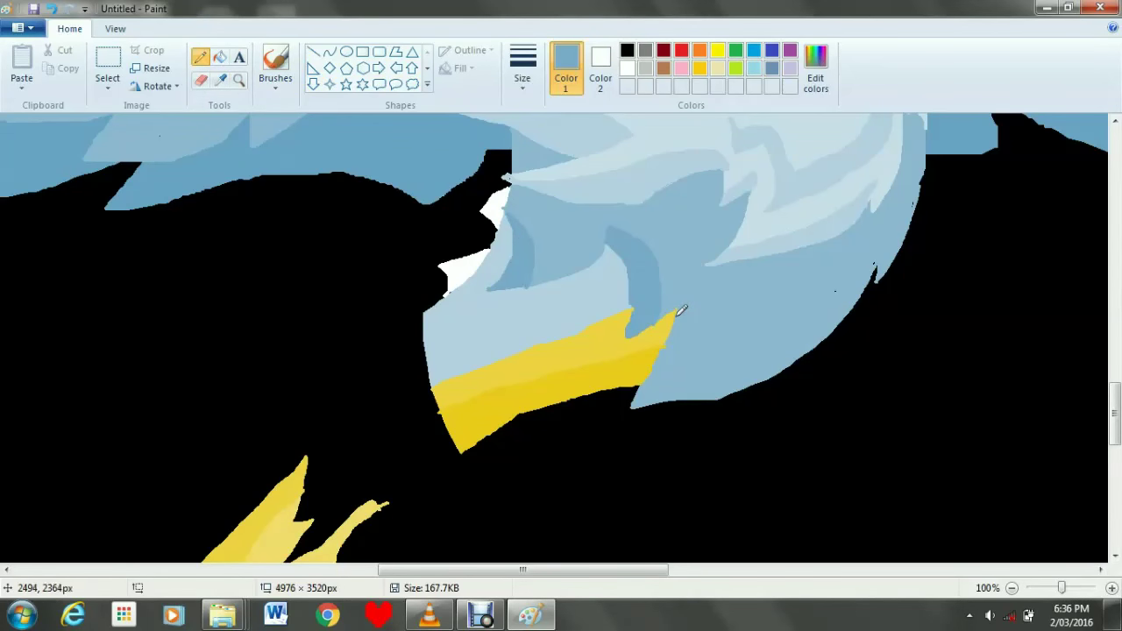
{"action": "left_click_drag", "start_coordinate": [681, 310], "coordinate": [687, 375]}
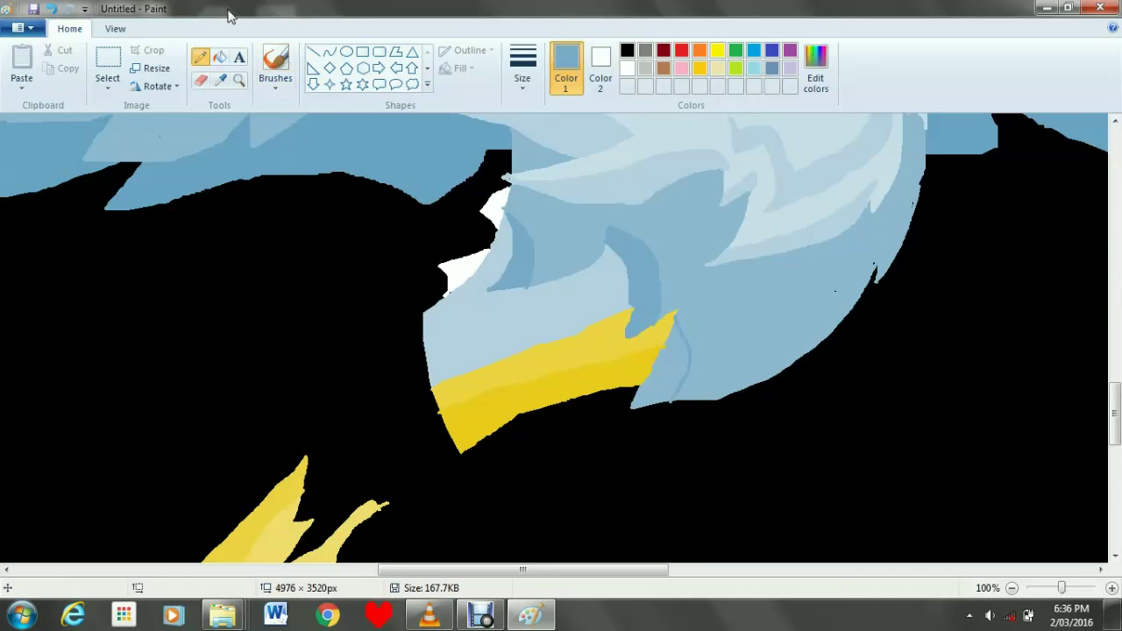
{"action": "left_click", "coordinate": [219, 58]}
{"action": "left_click", "coordinate": [670, 377]}
Outline a jagged feather-shaped shadow on the lower body's right side in darker blue and fill it with the same blue.
{"action": "scroll", "coordinate": [733, 406], "scroll_direction": "up", "scroll_amount": 3}
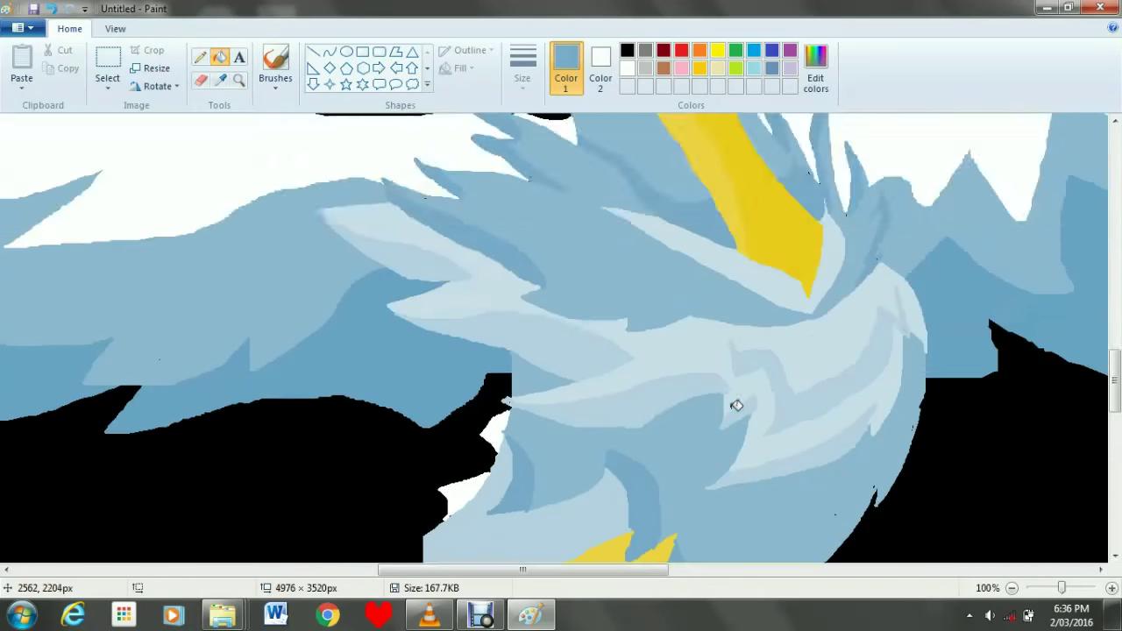
{"action": "scroll", "coordinate": [736, 405], "scroll_direction": "down", "scroll_amount": 3}
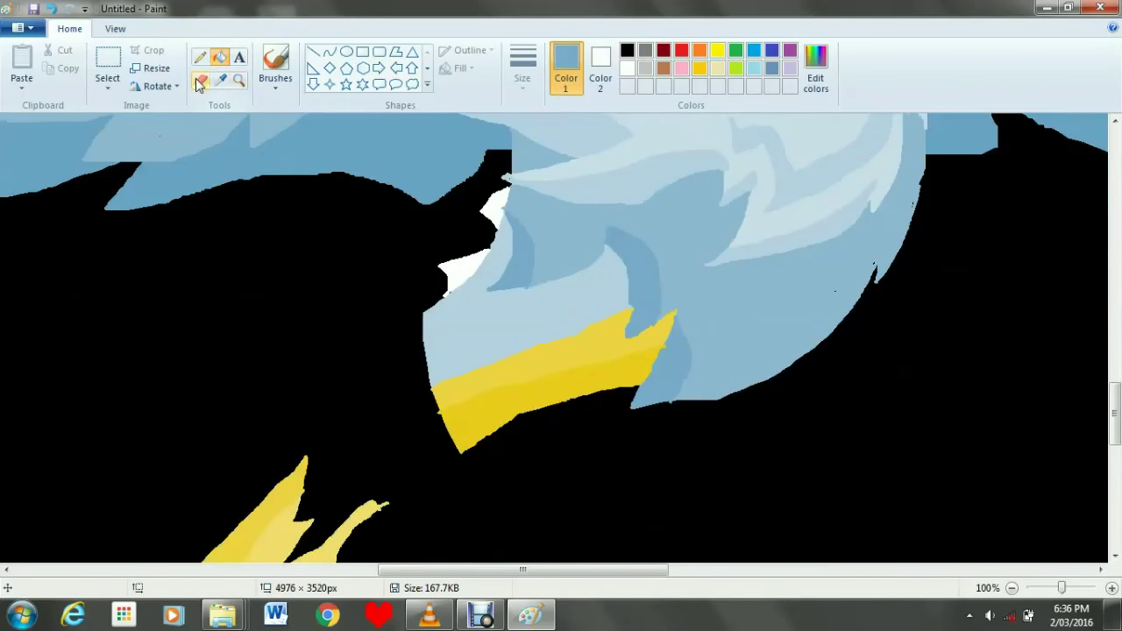
{"action": "left_click", "coordinate": [200, 58]}
{"action": "mouse_move", "coordinate": [732, 309]}
{"action": "left_mouse_down"}
{"action": "mouse_move", "coordinate": [725, 336]}
{"action": "mouse_move", "coordinate": [746, 325]}
{"action": "mouse_move", "coordinate": [727, 366]}
{"action": "mouse_move", "coordinate": [798, 334]}
{"action": "left_mouse_up"}
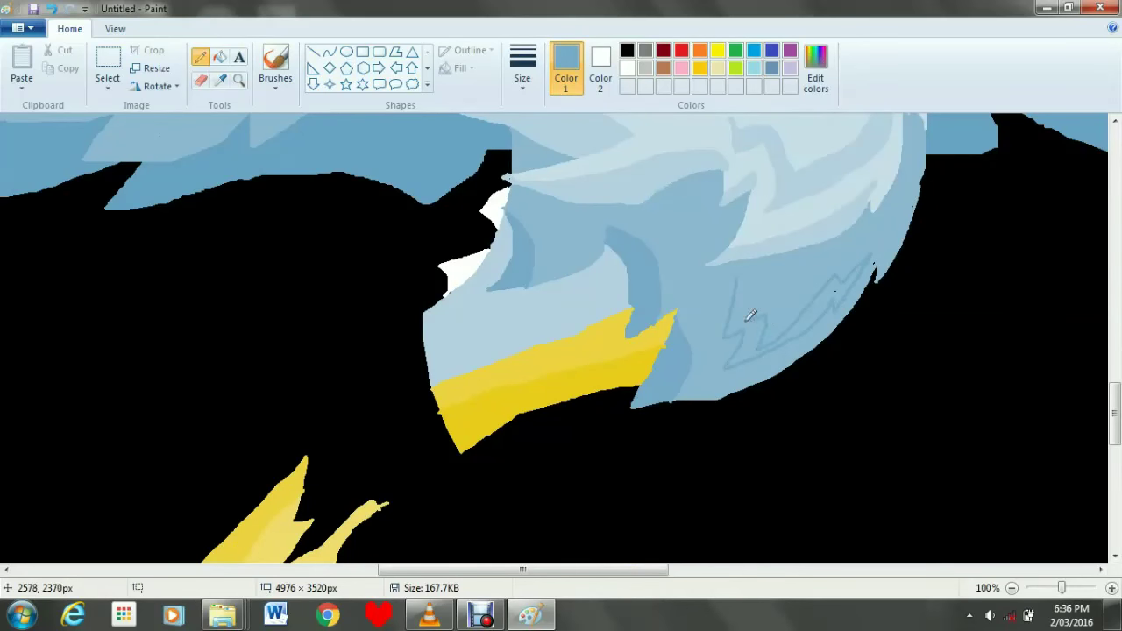
{"action": "left_click", "coordinate": [219, 57]}
{"action": "left_click", "coordinate": [746, 306]}
Examine the new blue shading on the lower body together with the neck, head and wings.
{"action": "scroll", "coordinate": [783, 371], "scroll_direction": "up", "scroll_amount": 2}
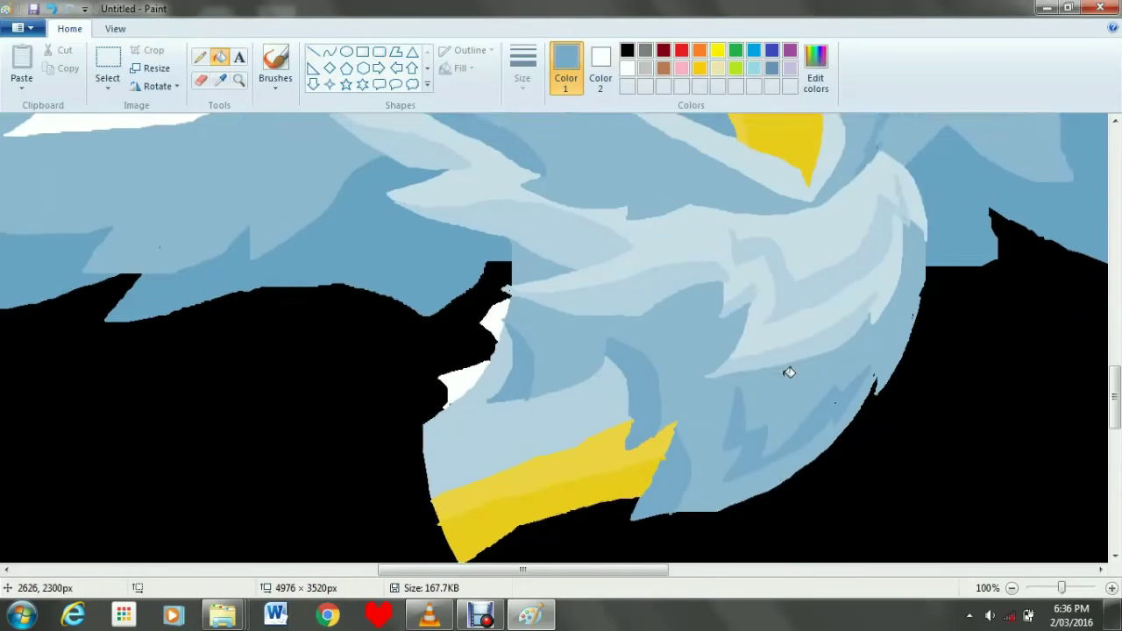
{"action": "scroll", "coordinate": [784, 371], "scroll_direction": "down", "scroll_amount": 2}
{"action": "scroll", "coordinate": [786, 372], "scroll_direction": "up", "scroll_amount": 5}
{"action": "scroll", "coordinate": [789, 372], "scroll_direction": "up", "scroll_amount": 2}
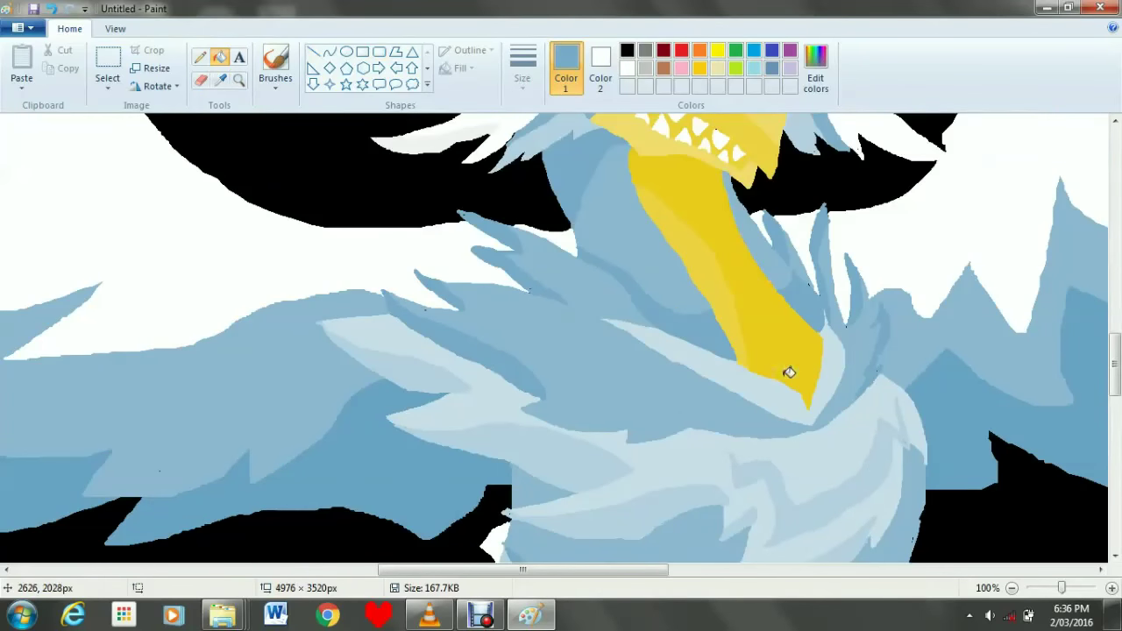
{"action": "left_click", "coordinate": [1011, 588]}
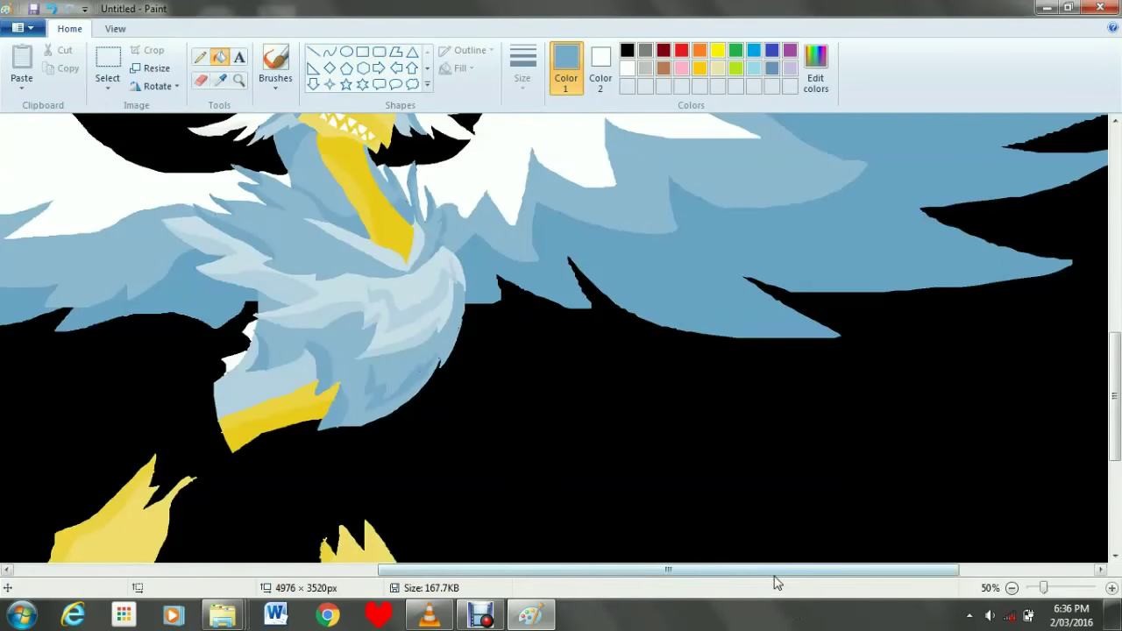
{"action": "left_click_drag", "start_coordinate": [776, 575], "coordinate": [618, 600]}
{"action": "scroll", "coordinate": [593, 521], "scroll_direction": "up", "scroll_amount": 5}
{"action": "scroll", "coordinate": [595, 523], "scroll_direction": "down", "scroll_amount": 7}
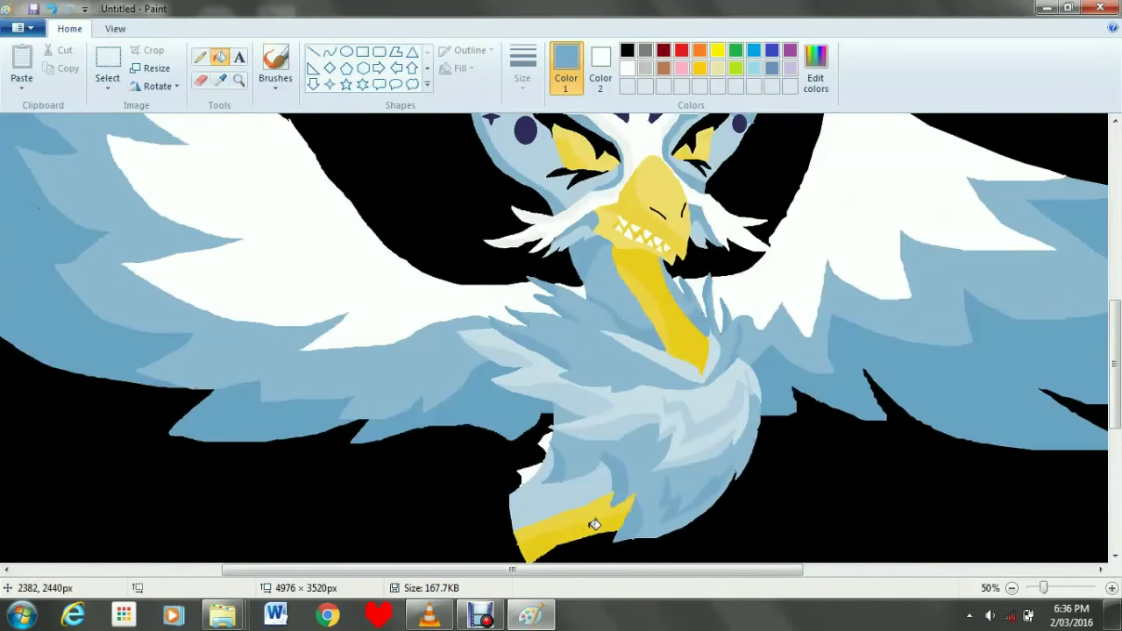
{"action": "scroll", "coordinate": [593, 523], "scroll_direction": "up", "scroll_amount": 2}
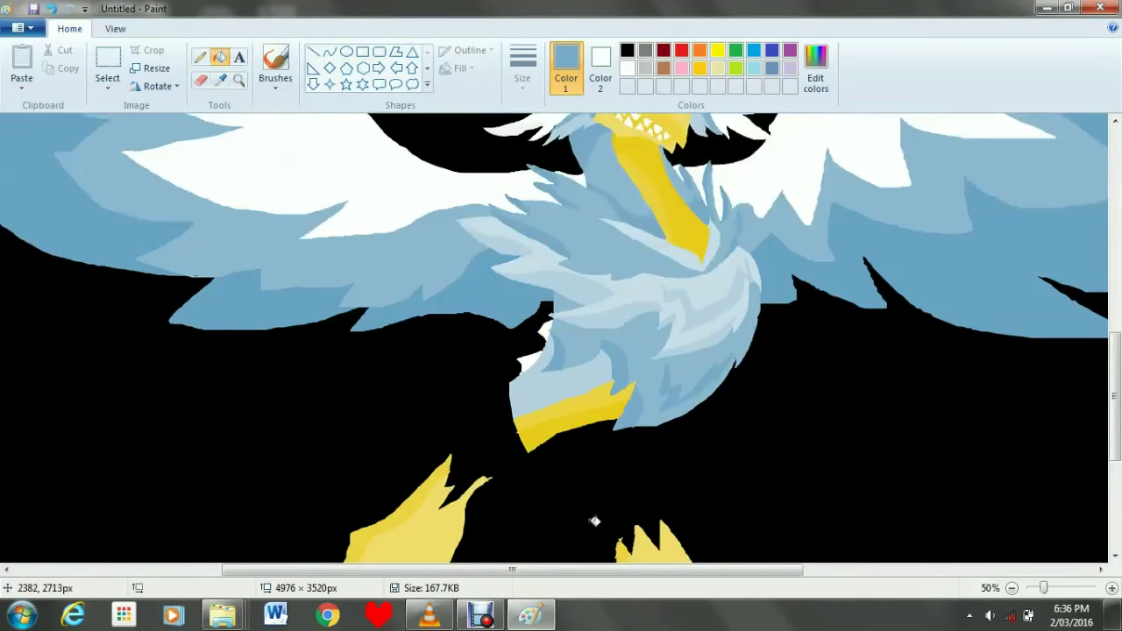
{"action": "scroll", "coordinate": [517, 372], "scroll_direction": "up", "scroll_amount": 2}
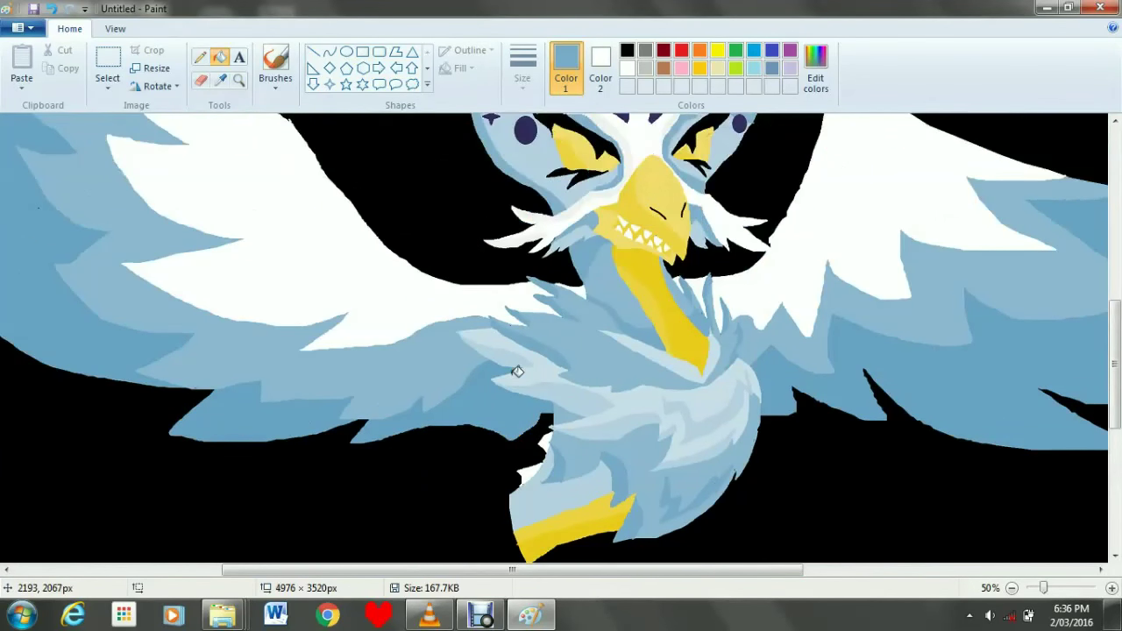
Outline a jagged feathered thigh between the left foot and the body in the neck's blue and fill it with that blue.
{"action": "left_click", "coordinate": [220, 80]}
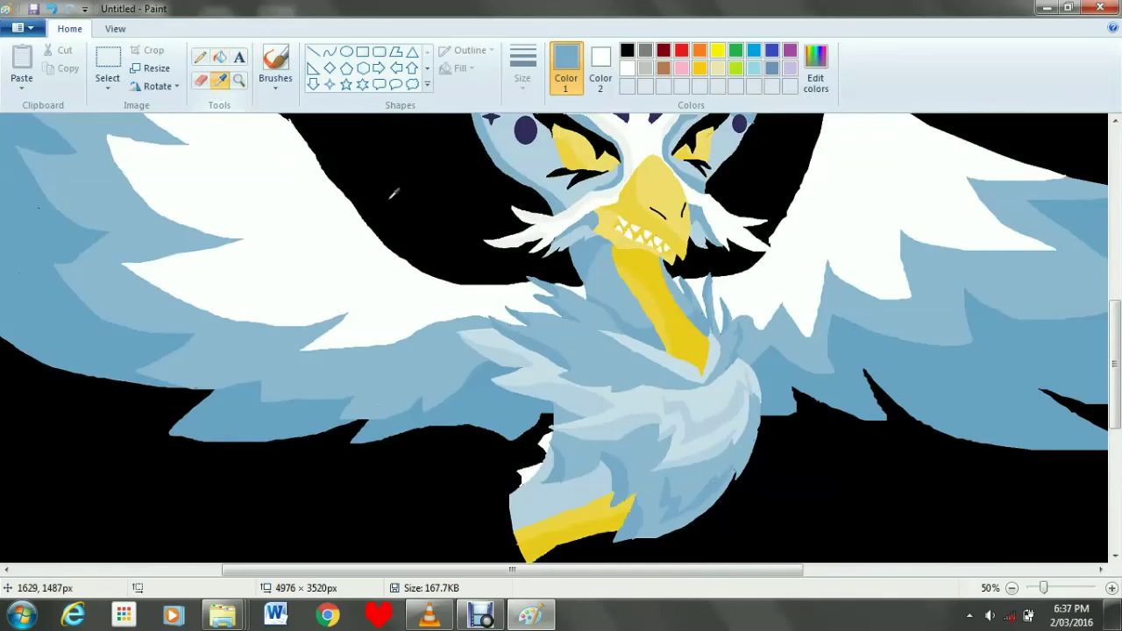
{"action": "left_click", "coordinate": [620, 296]}
{"action": "scroll", "coordinate": [1012, 541], "scroll_direction": "down", "scroll_amount": 5}
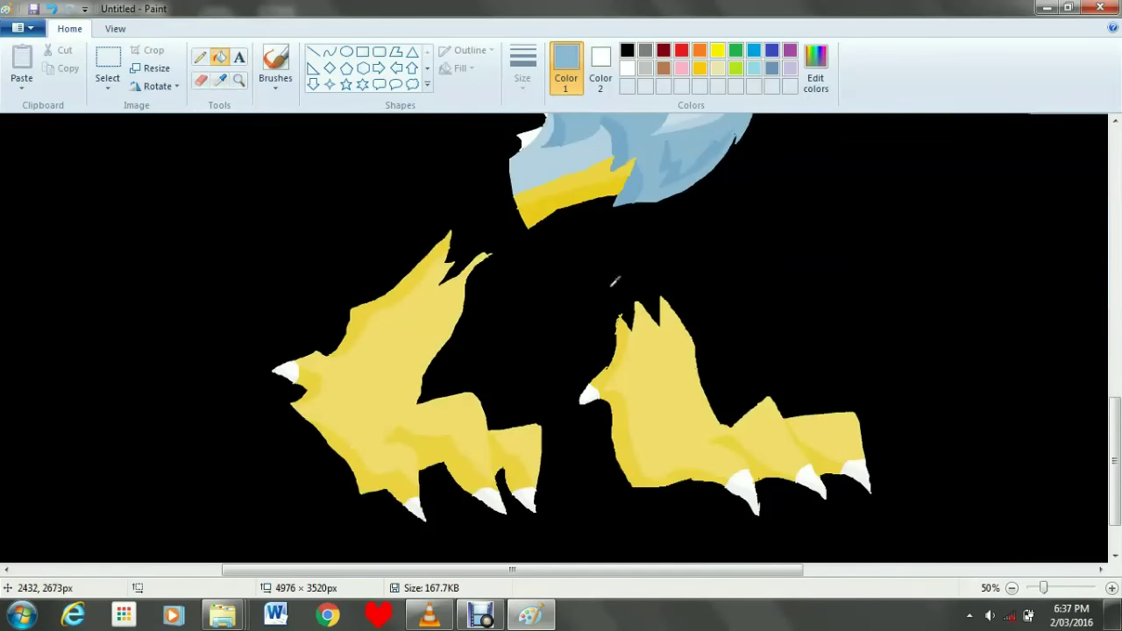
{"action": "left_click", "coordinate": [1111, 589]}
{"action": "left_click_drag", "start_coordinate": [505, 569], "coordinate": [620, 569]}
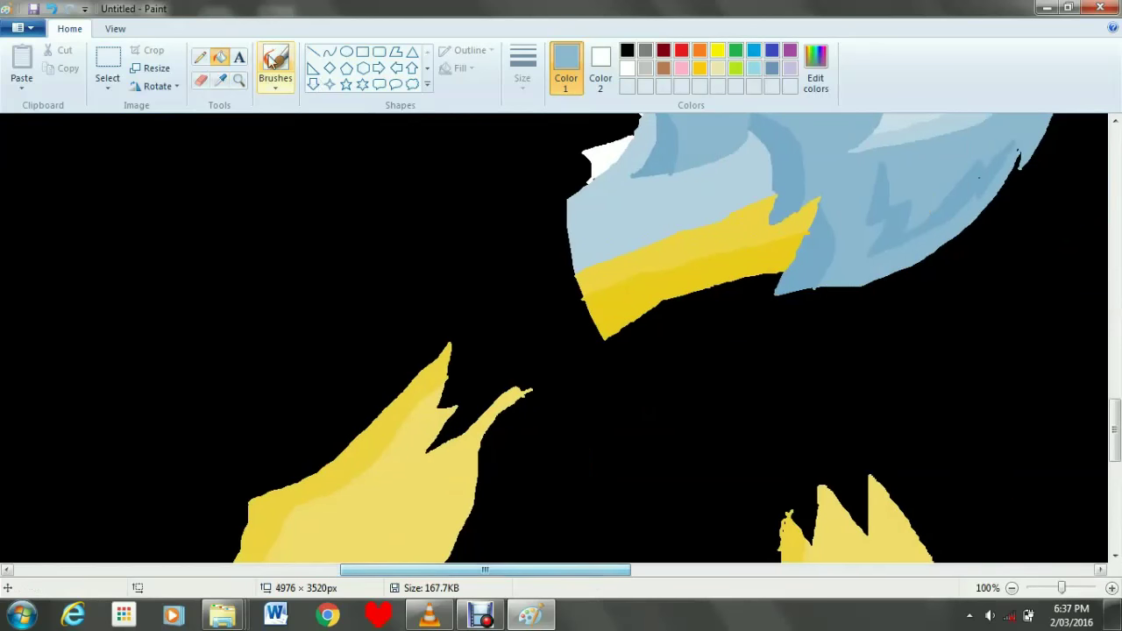
{"action": "left_click", "coordinate": [200, 57]}
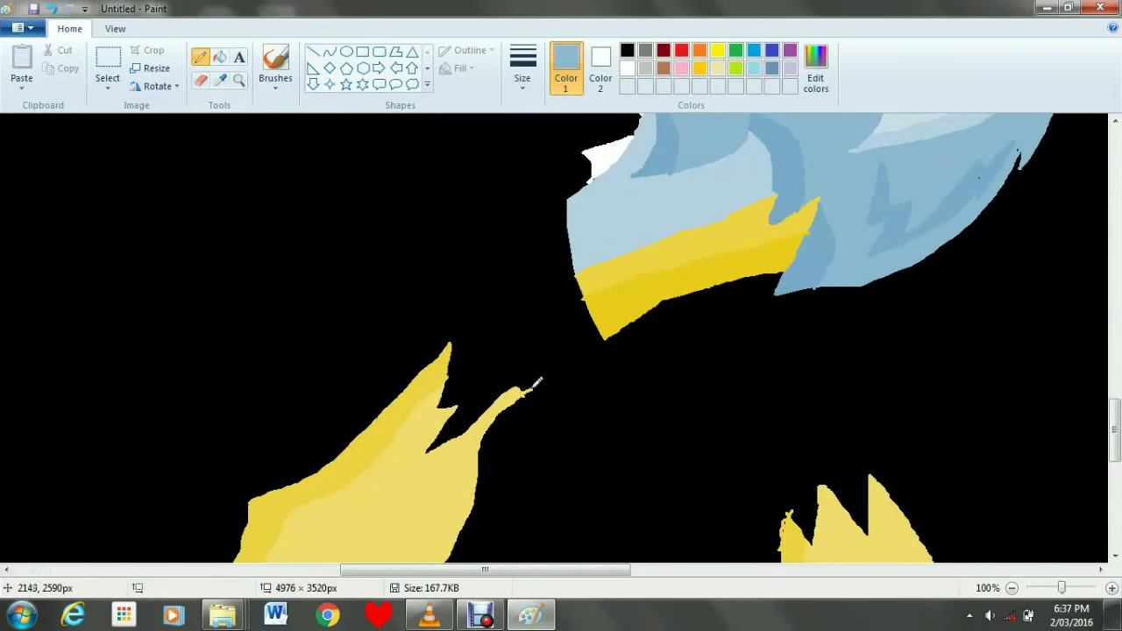
{"action": "mouse_move", "coordinate": [538, 382]}
{"action": "left_mouse_down"}
{"action": "mouse_move", "coordinate": [567, 330]}
{"action": "mouse_move", "coordinate": [575, 248]}
{"action": "mouse_move", "coordinate": [438, 188]}
{"action": "mouse_move", "coordinate": [462, 210]}
{"action": "mouse_move", "coordinate": [400, 230]}
{"action": "mouse_move", "coordinate": [409, 252]}
{"action": "mouse_move", "coordinate": [460, 281]}
{"action": "mouse_move", "coordinate": [403, 298]}
{"action": "mouse_move", "coordinate": [431, 326]}
{"action": "left_mouse_up"}
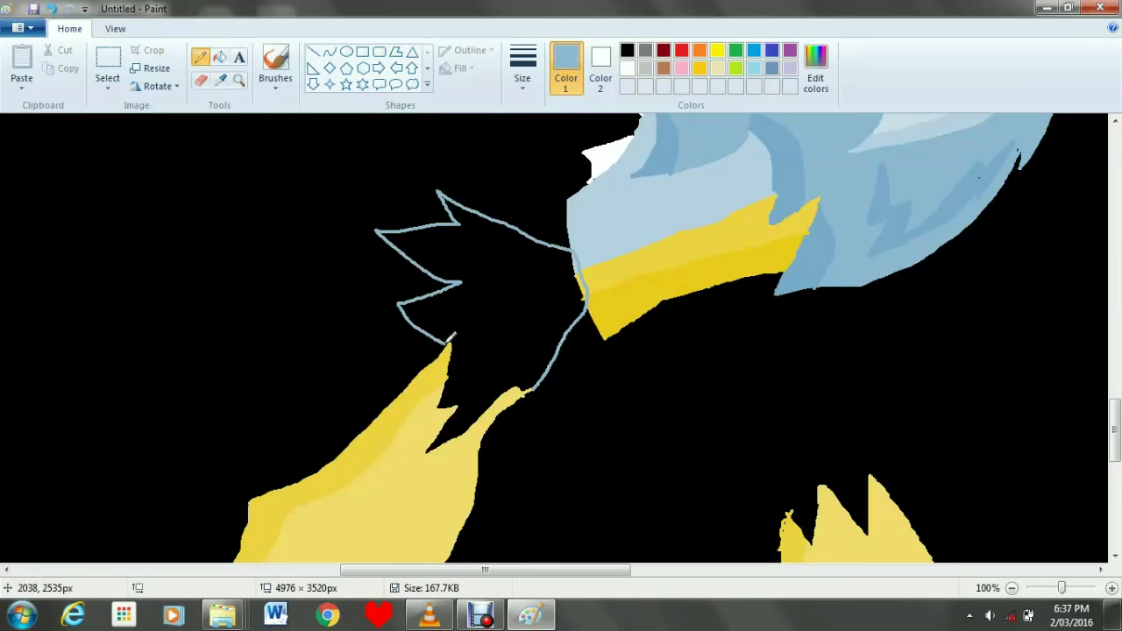
{"action": "left_click", "coordinate": [219, 57]}
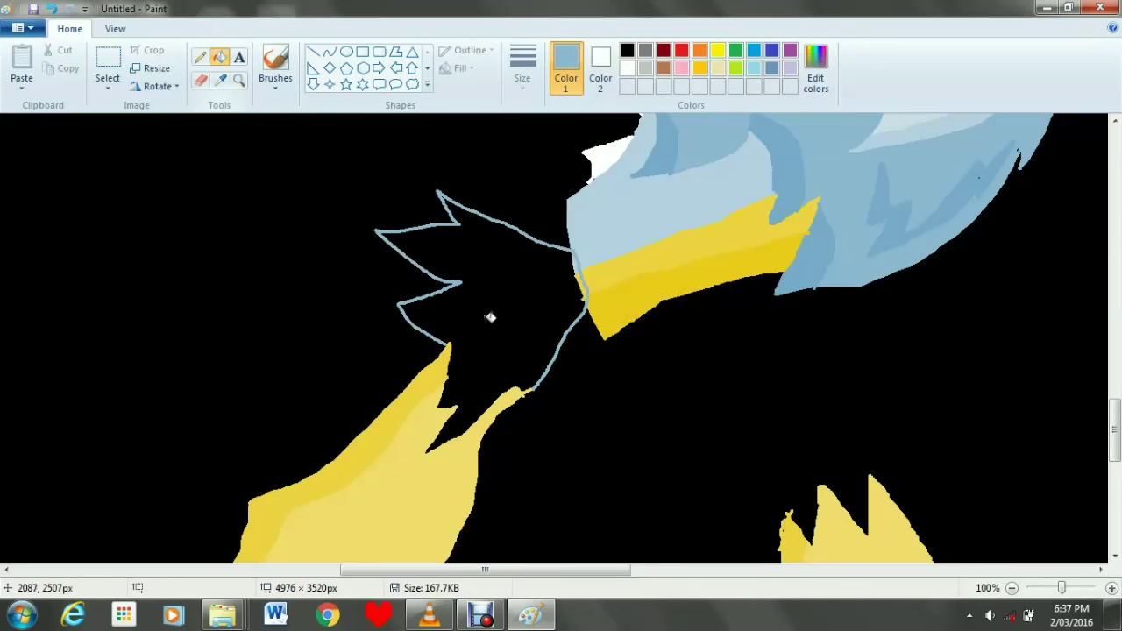
{"action": "left_click", "coordinate": [488, 315]}
{"action": "left_click", "coordinate": [576, 263]}
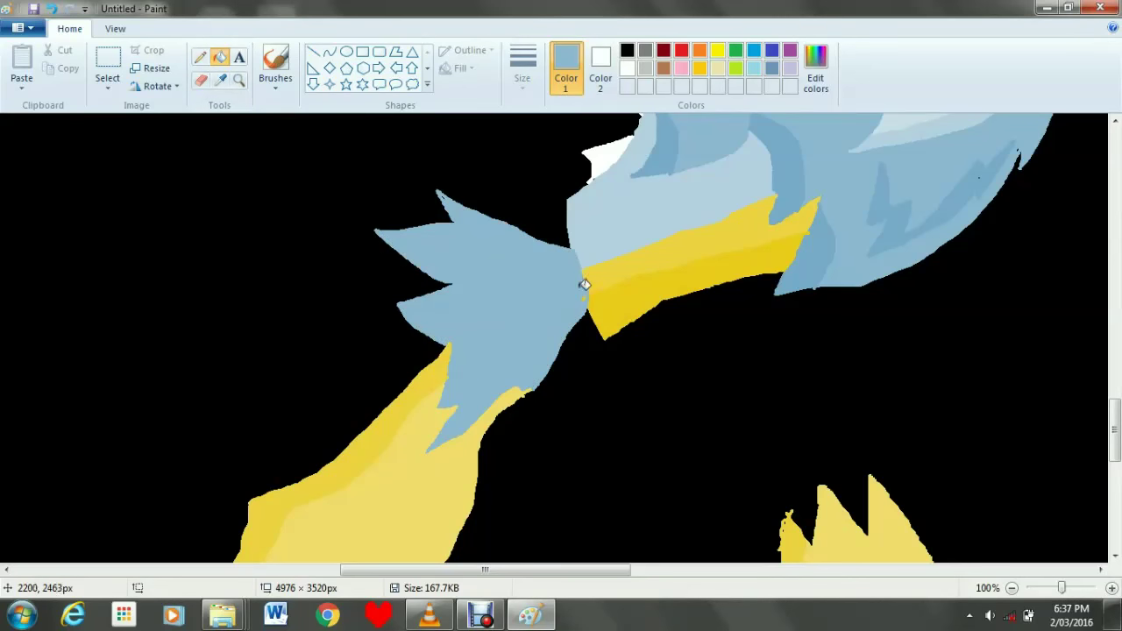
Draw a jagged feather edge across the top of the left yellow leg and fill the enclosed light yellow area with the same blue.
{"action": "scroll", "coordinate": [715, 381], "scroll_direction": "down", "scroll_amount": 2}
{"action": "scroll", "coordinate": [728, 385], "scroll_direction": "up", "scroll_amount": 1}
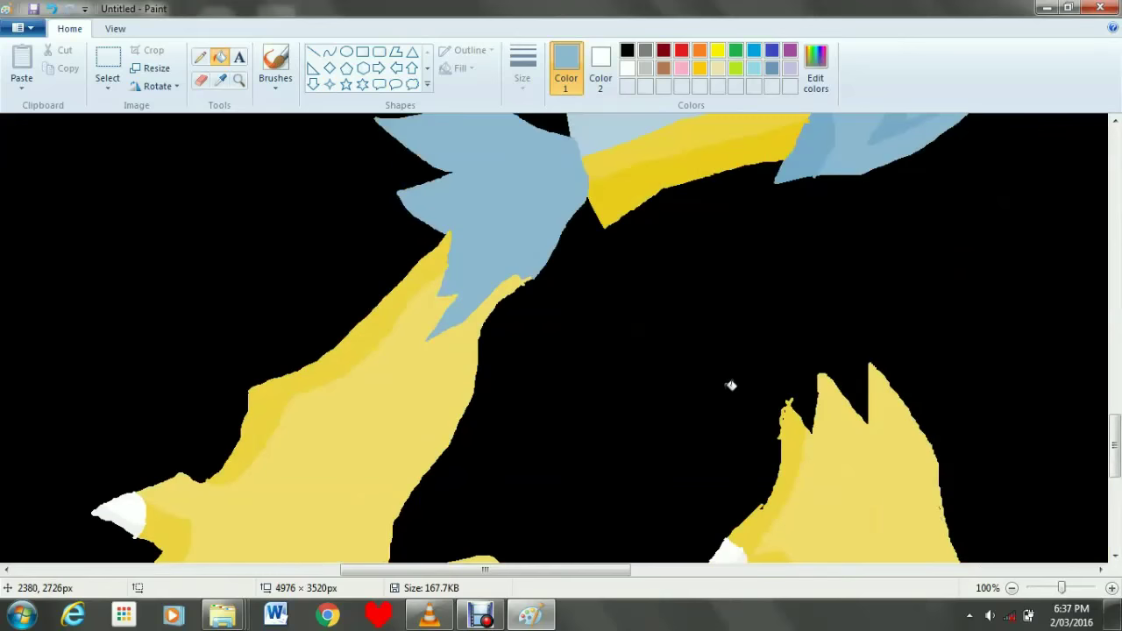
{"action": "scroll", "coordinate": [730, 386], "scroll_direction": "down", "scroll_amount": 1}
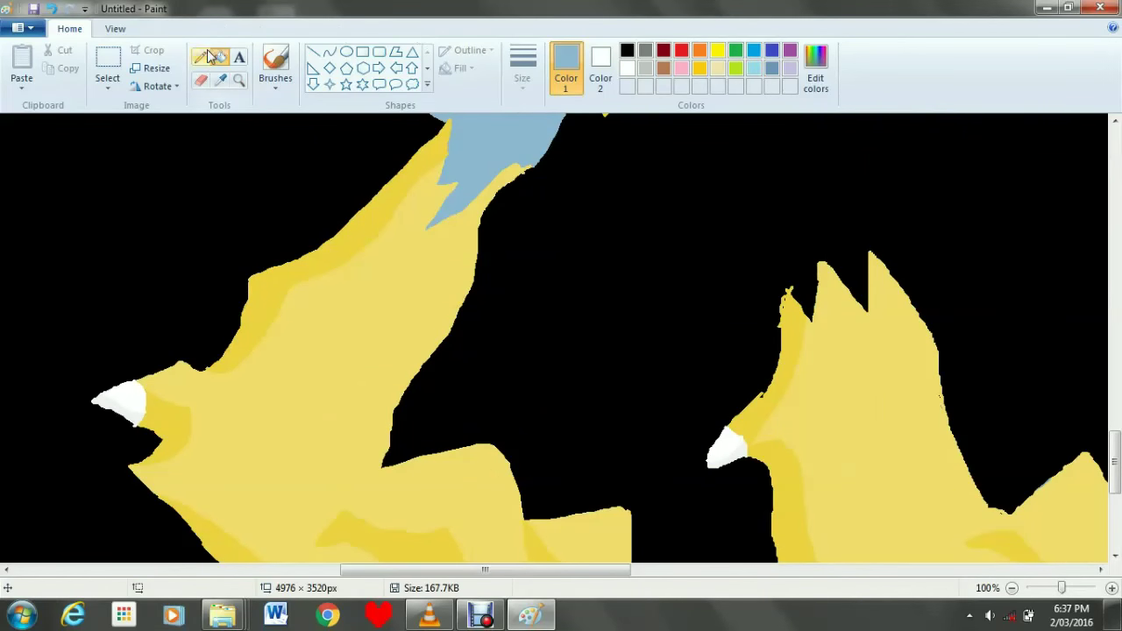
{"action": "left_click", "coordinate": [199, 57]}
{"action": "mouse_move", "coordinate": [382, 185]}
{"action": "left_mouse_down"}
{"action": "mouse_move", "coordinate": [353, 250]}
{"action": "mouse_move", "coordinate": [377, 239]}
{"action": "mouse_move", "coordinate": [344, 285]}
{"action": "mouse_move", "coordinate": [418, 274]}
{"action": "mouse_move", "coordinate": [475, 248]}
{"action": "left_mouse_up"}
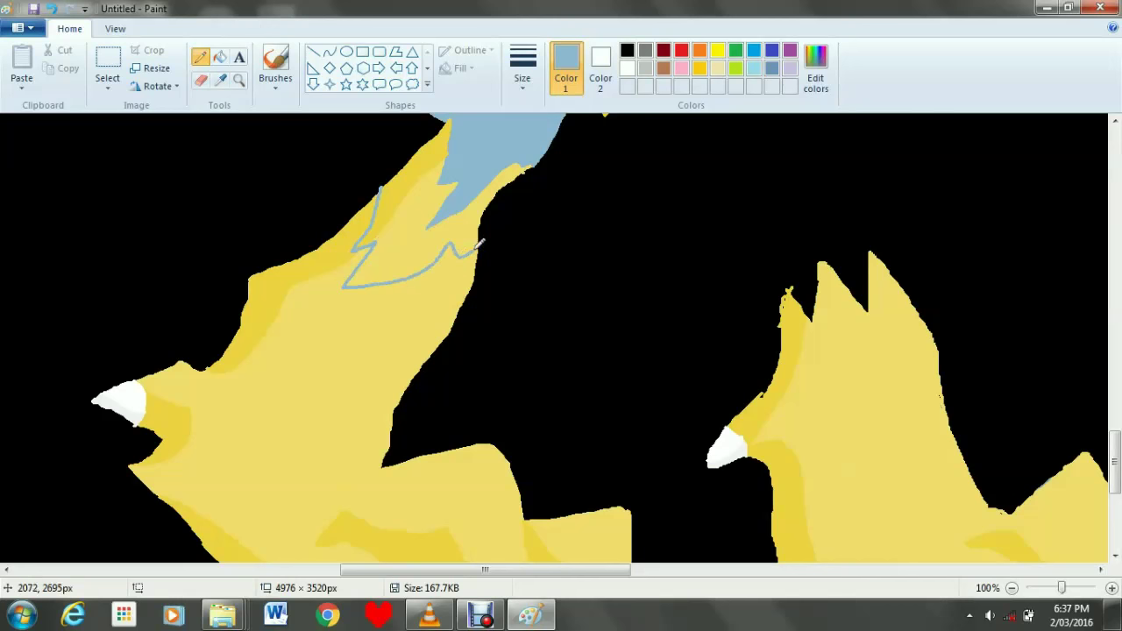
{"action": "left_click", "coordinate": [226, 57]}
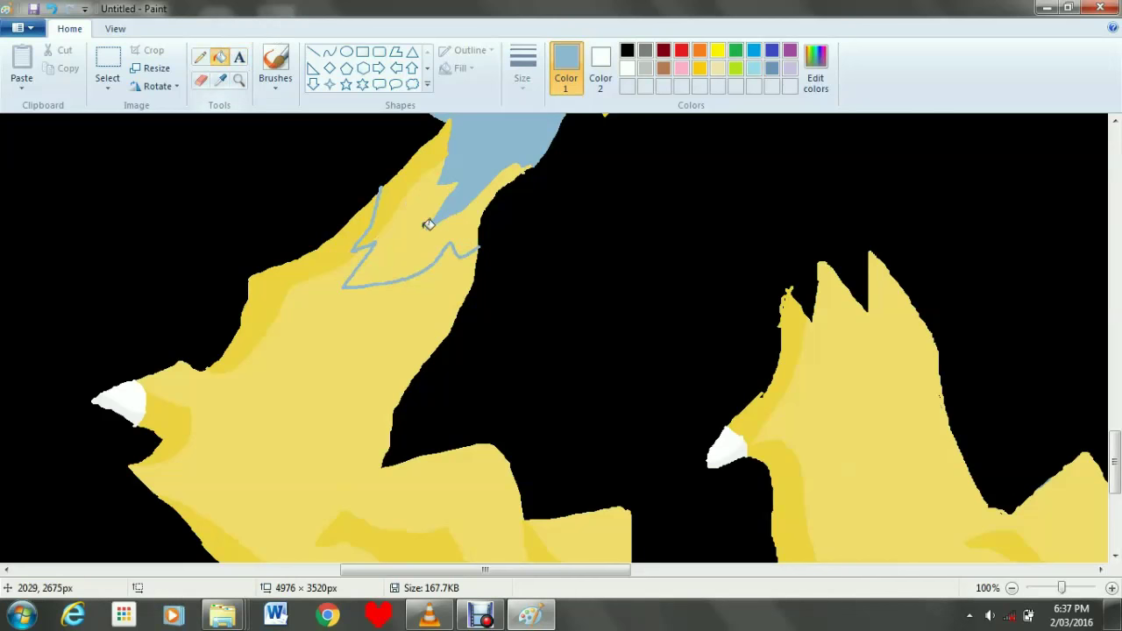
{"action": "left_click", "coordinate": [432, 226]}
Sample the darker blue from the body's shadow and fill the remaining dark yellow strip above the left leg's feather edge.
{"action": "scroll", "coordinate": [435, 225], "scroll_direction": "up", "scroll_amount": 5}
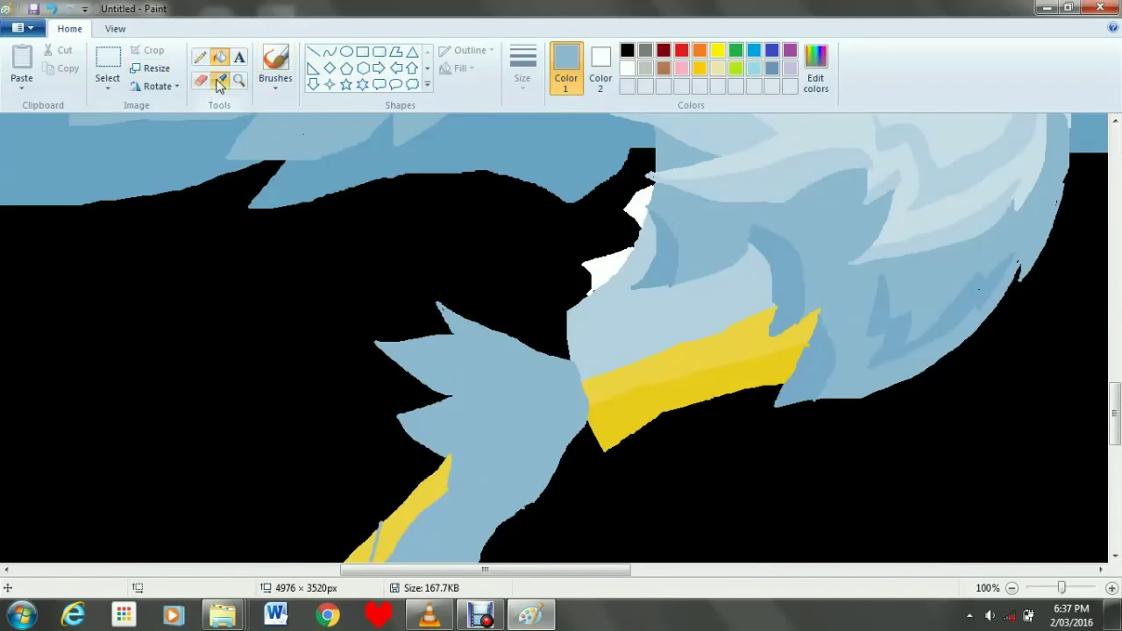
{"action": "left_click", "coordinate": [219, 80]}
{"action": "left_click", "coordinate": [671, 254]}
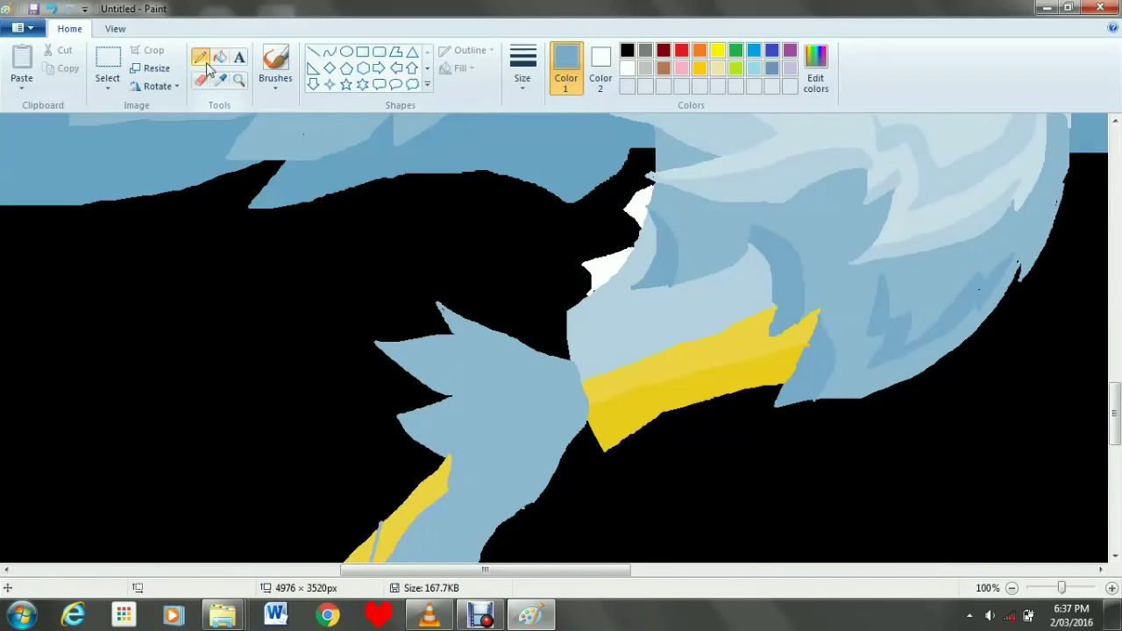
{"action": "scroll", "coordinate": [421, 263], "scroll_direction": "down", "scroll_amount": 5}
{"action": "left_click", "coordinate": [434, 267]}
{"action": "scroll", "coordinate": [713, 350], "scroll_direction": "down", "scroll_amount": 3}
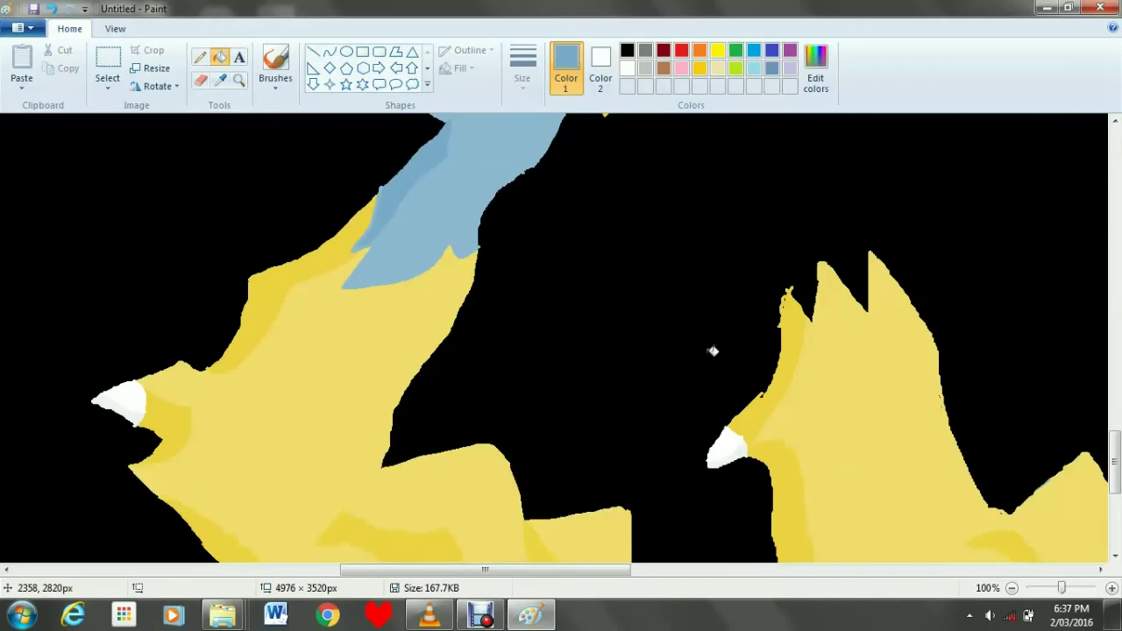
Draw darker blue shadow lines inside the left thigh's three feather spikes and fill the enclosed areas.
{"action": "scroll", "coordinate": [652, 307], "scroll_direction": "up", "scroll_amount": 3}
{"action": "left_click", "coordinate": [200, 56]}
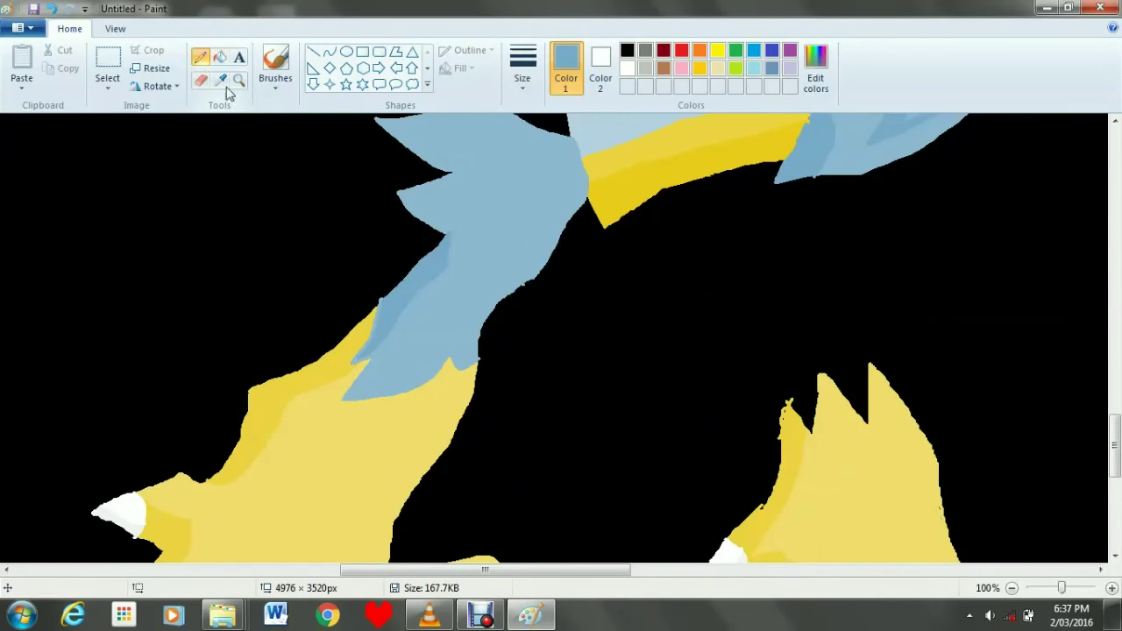
{"action": "scroll", "coordinate": [423, 226], "scroll_direction": "up", "scroll_amount": 3}
{"action": "left_click_drag", "start_coordinate": [410, 225], "coordinate": [479, 274]}
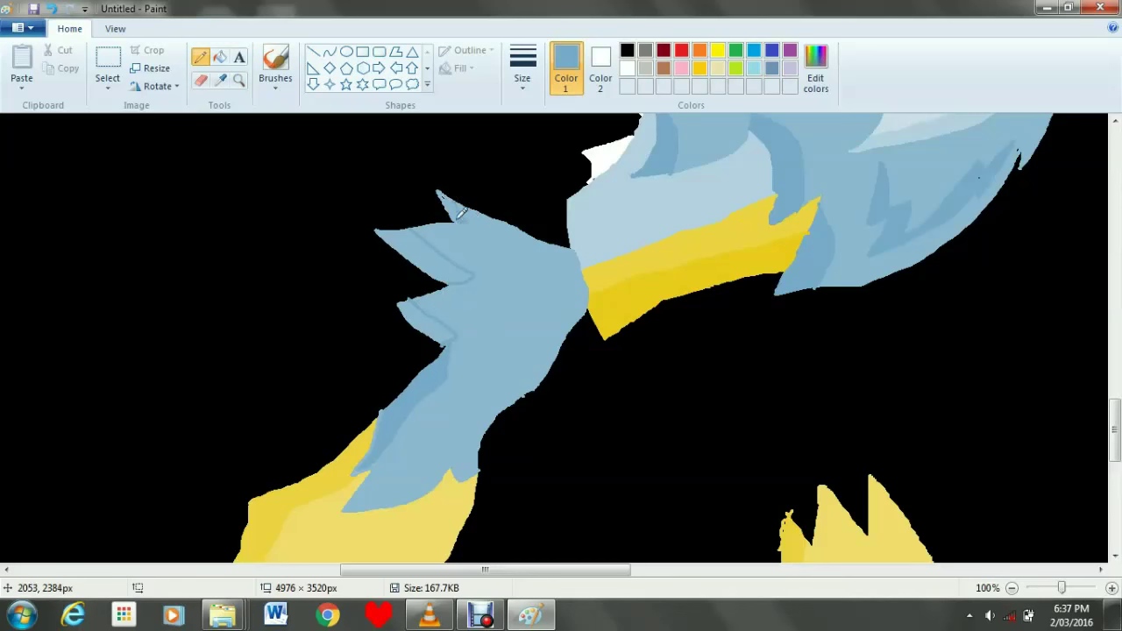
{"action": "left_click", "coordinate": [219, 57]}
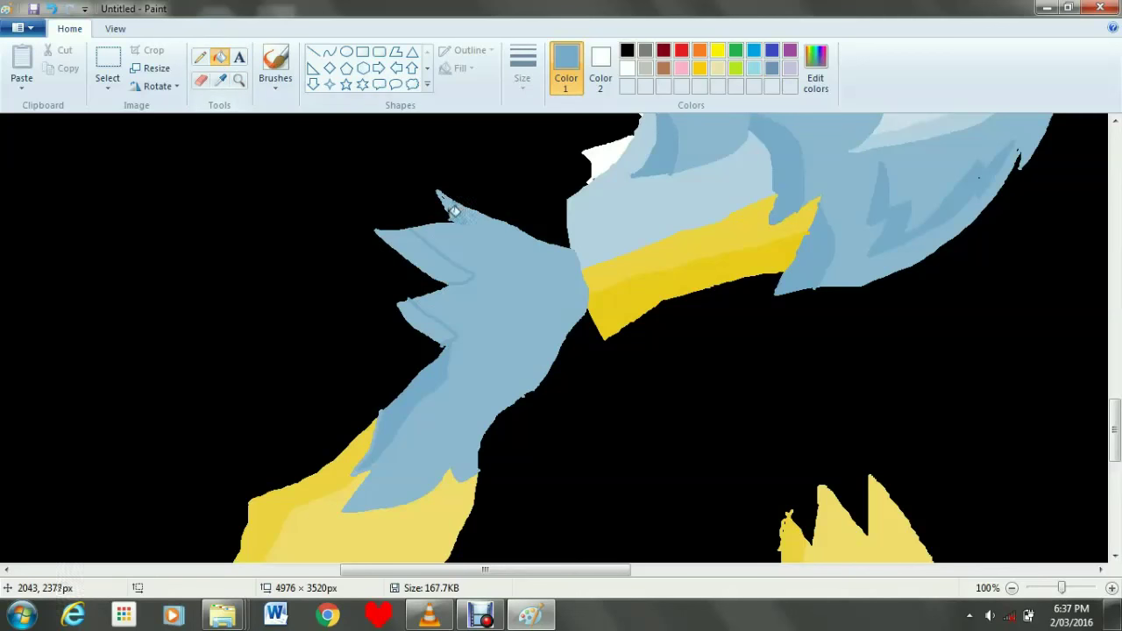
Draw the right leg's outer edge in darker blue from the right foot's tallest tip up to the yellow band.
{"action": "scroll", "coordinate": [514, 344], "scroll_direction": "down", "scroll_amount": 2}
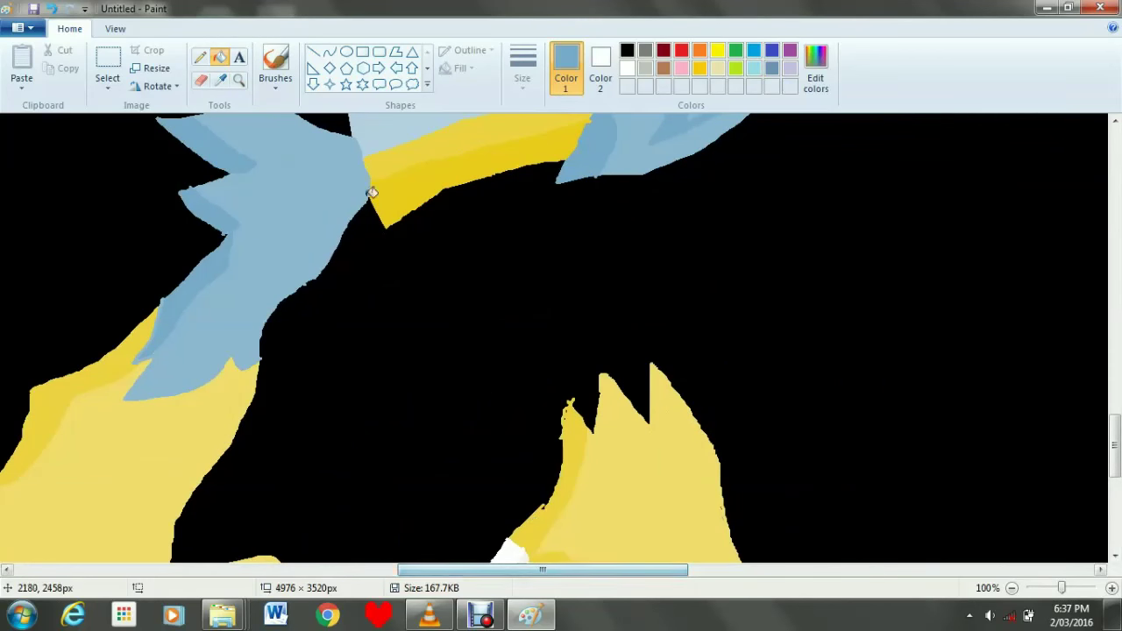
{"action": "scroll", "coordinate": [438, 253], "scroll_direction": "up", "scroll_amount": 1}
{"action": "scroll", "coordinate": [491, 272], "scroll_direction": "up", "scroll_amount": 2}
{"action": "scroll", "coordinate": [565, 329], "scroll_direction": "down", "scroll_amount": 3}
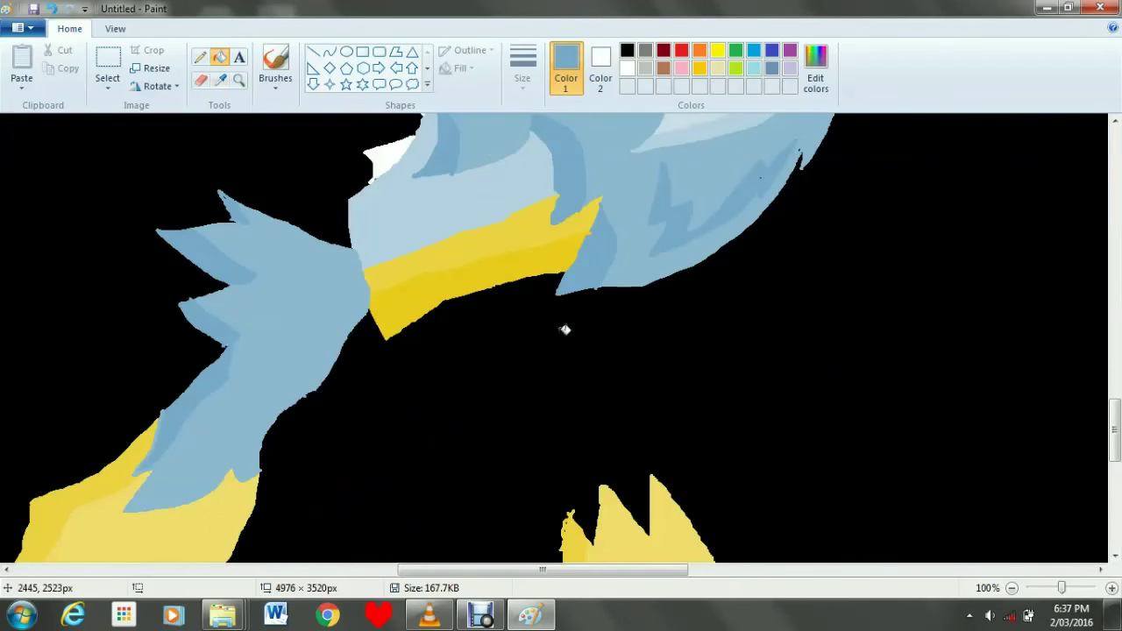
{"action": "left_click", "coordinate": [200, 57]}
{"action": "scroll", "coordinate": [657, 366], "scroll_direction": "down", "scroll_amount": 3}
{"action": "scroll", "coordinate": [658, 365], "scroll_direction": "up", "scroll_amount": 3}
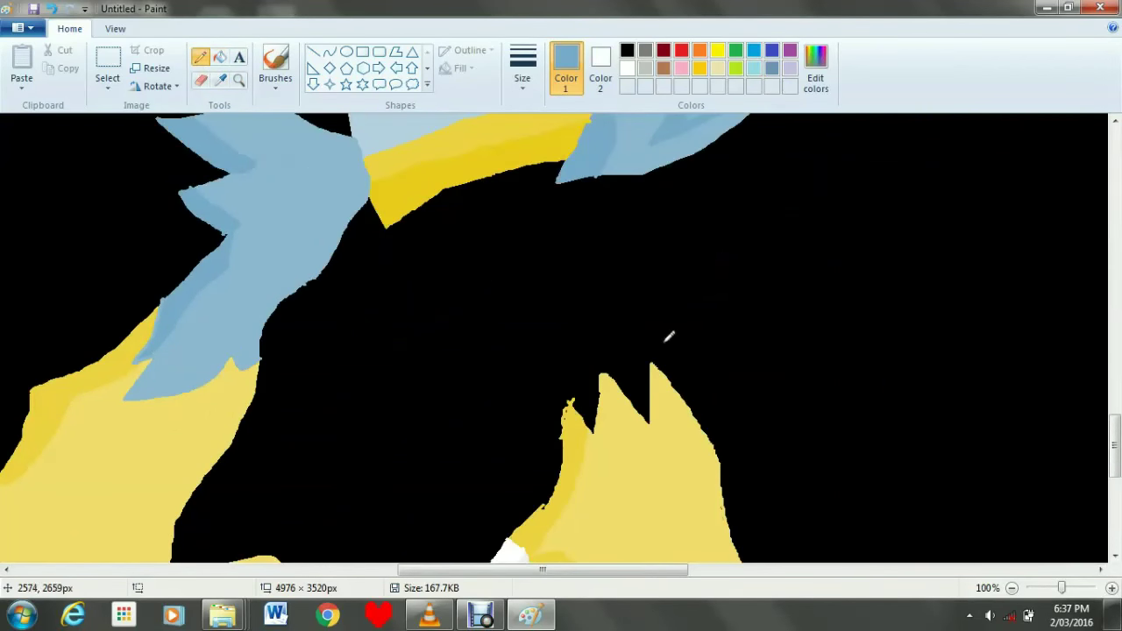
{"action": "mouse_move", "coordinate": [639, 347]}
{"action": "left_mouse_down"}
{"action": "mouse_move", "coordinate": [605, 265]}
{"action": "mouse_move", "coordinate": [539, 180]}
{"action": "left_mouse_up"}
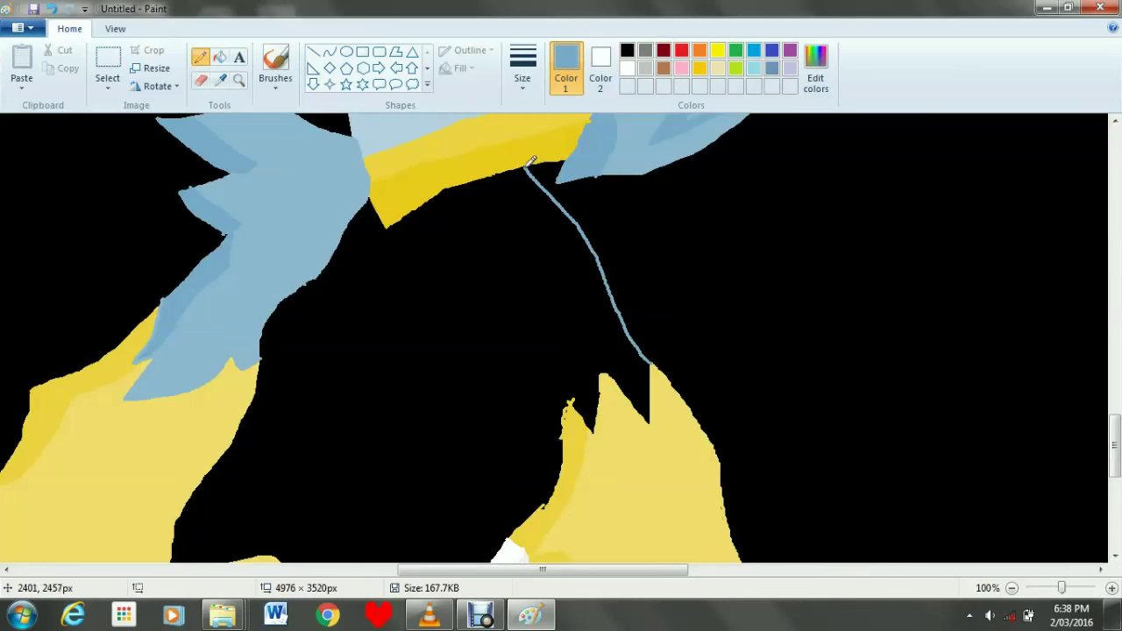
Draw the right leg's jagged inner edge from the foot's left tip to the yellow band and fill the leg darker blue.
{"action": "scroll", "coordinate": [614, 245], "scroll_direction": "down", "scroll_amount": 5}
{"action": "scroll", "coordinate": [613, 246], "scroll_direction": "up", "scroll_amount": 5}
{"action": "mouse_move", "coordinate": [515, 351]}
{"action": "left_mouse_down"}
{"action": "mouse_move", "coordinate": [558, 383]}
{"action": "mouse_move", "coordinate": [532, 329]}
{"action": "mouse_move", "coordinate": [468, 270]}
{"action": "mouse_move", "coordinate": [487, 262]}
{"action": "mouse_move", "coordinate": [426, 202]}
{"action": "left_mouse_up"}
{"action": "key", "text": "ctrl+z"}
{"action": "left_click", "coordinate": [217, 62]}
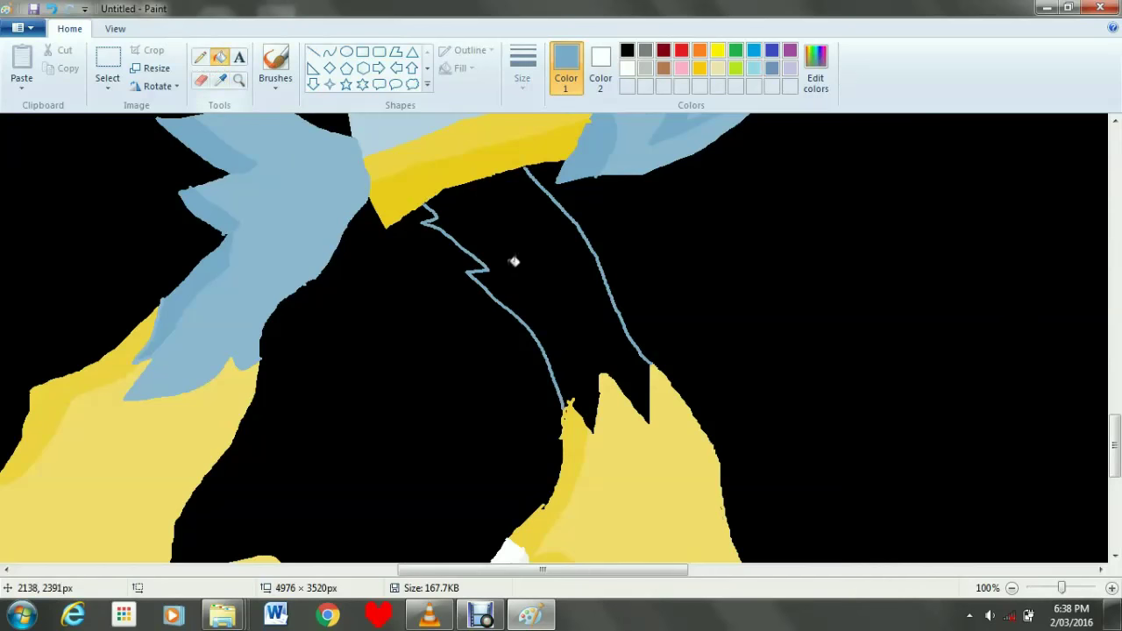
{"action": "left_click", "coordinate": [526, 277]}
Recolor the right leg's feathers with the lighter blue sampled from the left thigh.
{"action": "left_click", "coordinate": [1011, 588]}
{"action": "left_click", "coordinate": [1012, 588]}
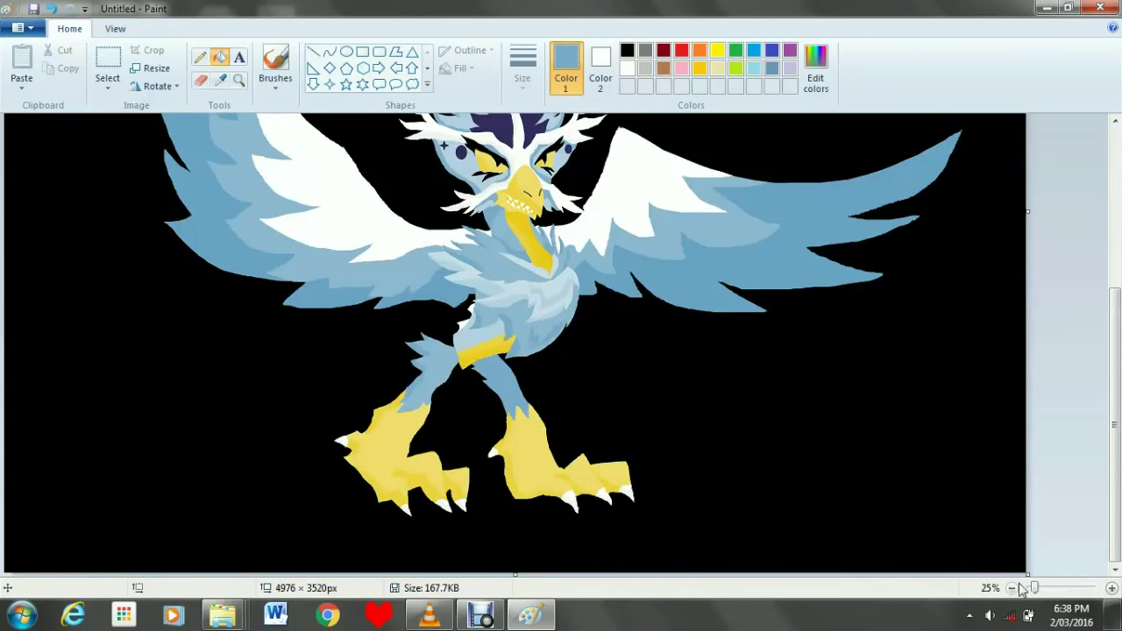
{"action": "left_click", "coordinate": [1111, 588]}
{"action": "left_click_drag", "start_coordinate": [507, 569], "coordinate": [729, 570]}
{"action": "scroll", "coordinate": [610, 447], "scroll_direction": "down", "scroll_amount": 5}
{"action": "scroll", "coordinate": [610, 447], "scroll_direction": "up", "scroll_amount": 1}
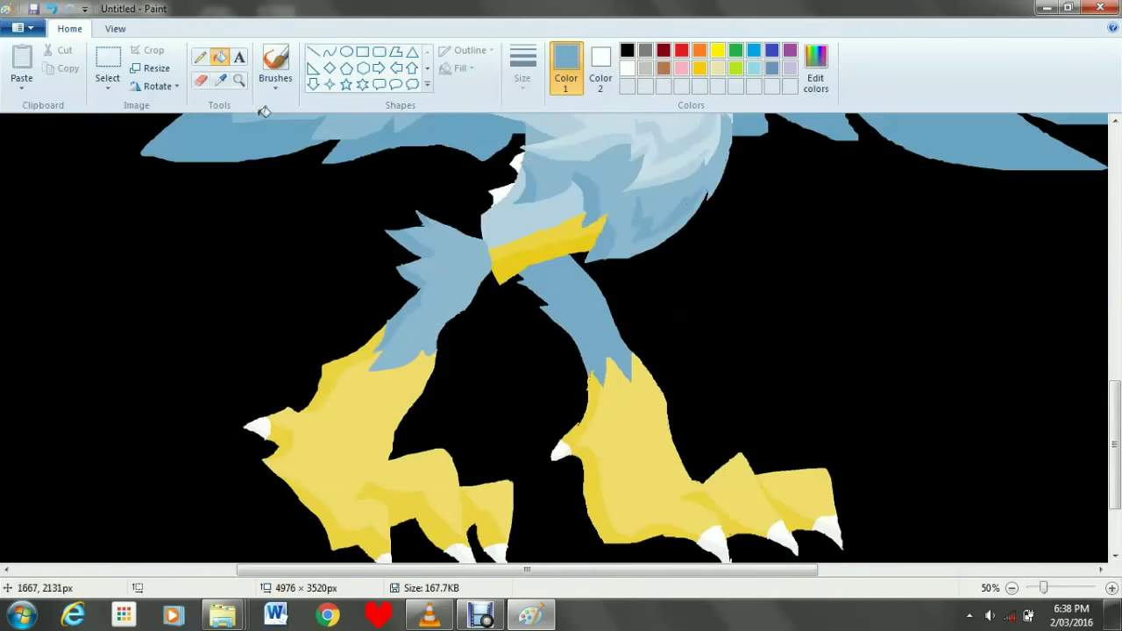
{"action": "left_click", "coordinate": [219, 80]}
{"action": "left_click", "coordinate": [419, 273]}
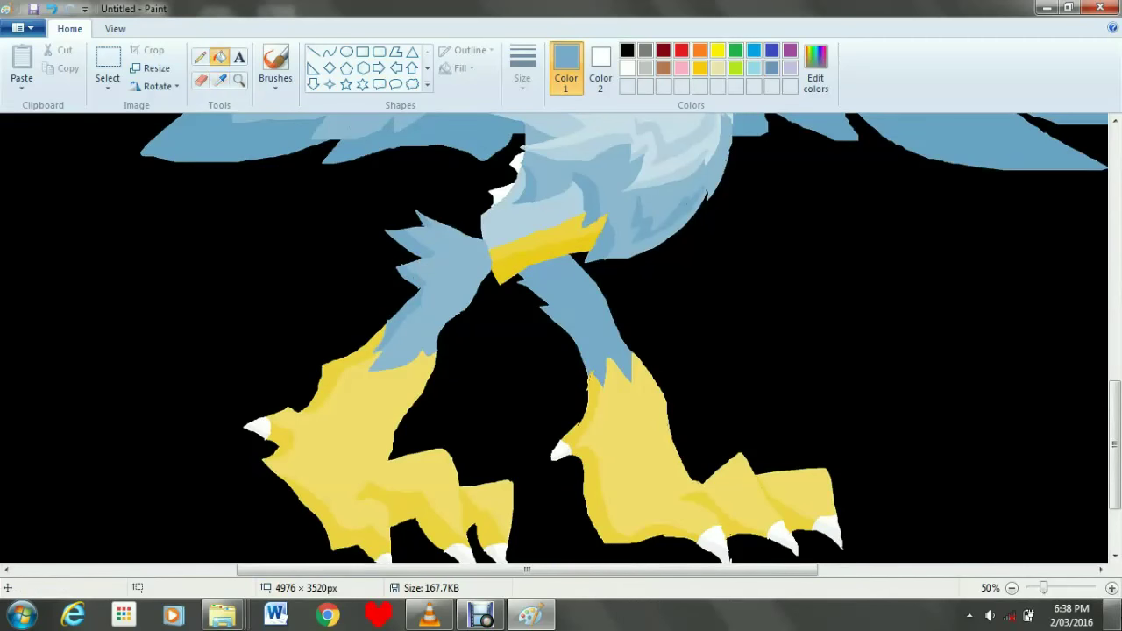
{"action": "left_click", "coordinate": [1111, 589]}
{"action": "left_click_drag", "start_coordinate": [491, 571], "coordinate": [666, 602]}
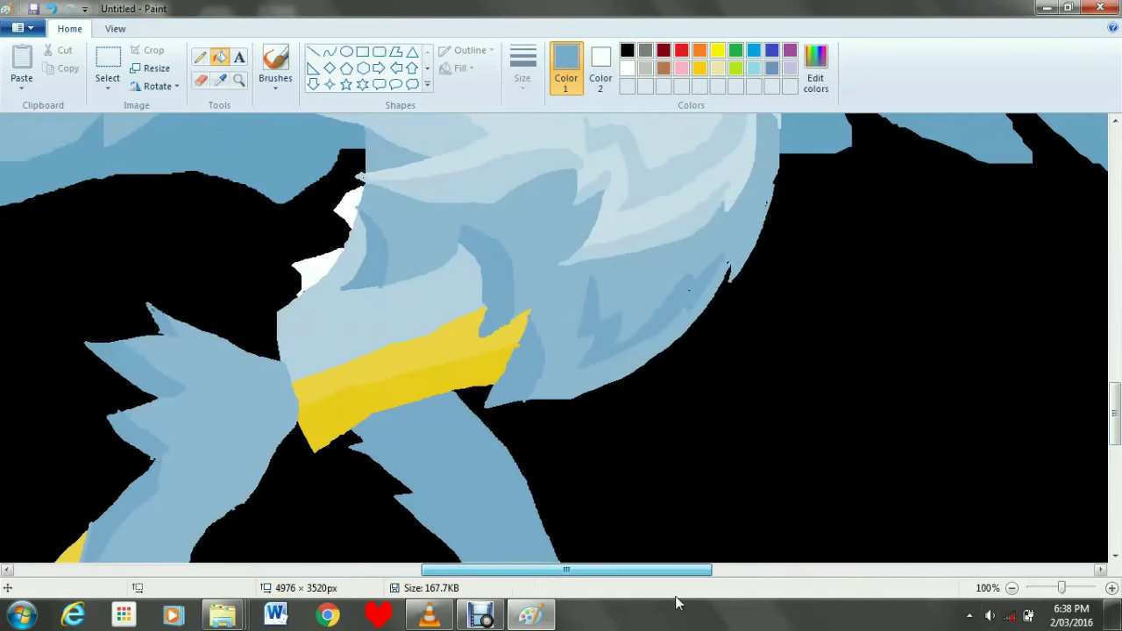
{"action": "scroll", "coordinate": [591, 476], "scroll_direction": "down", "scroll_amount": 3}
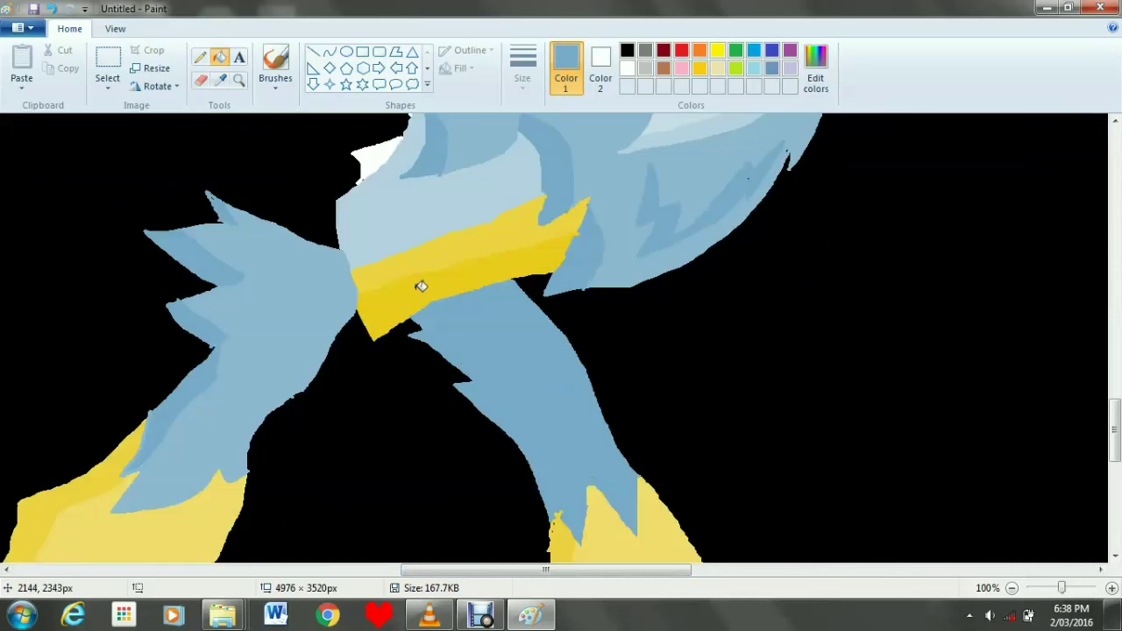
{"action": "left_click", "coordinate": [200, 56]}
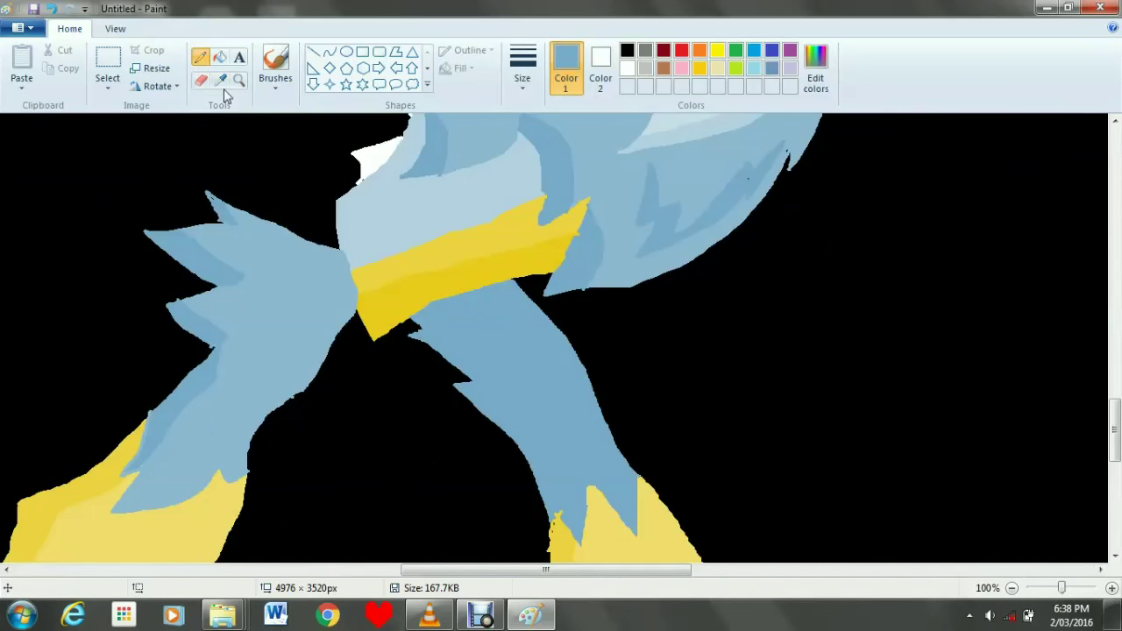
{"action": "left_click", "coordinate": [219, 56]}
{"action": "left_click", "coordinate": [474, 304]}
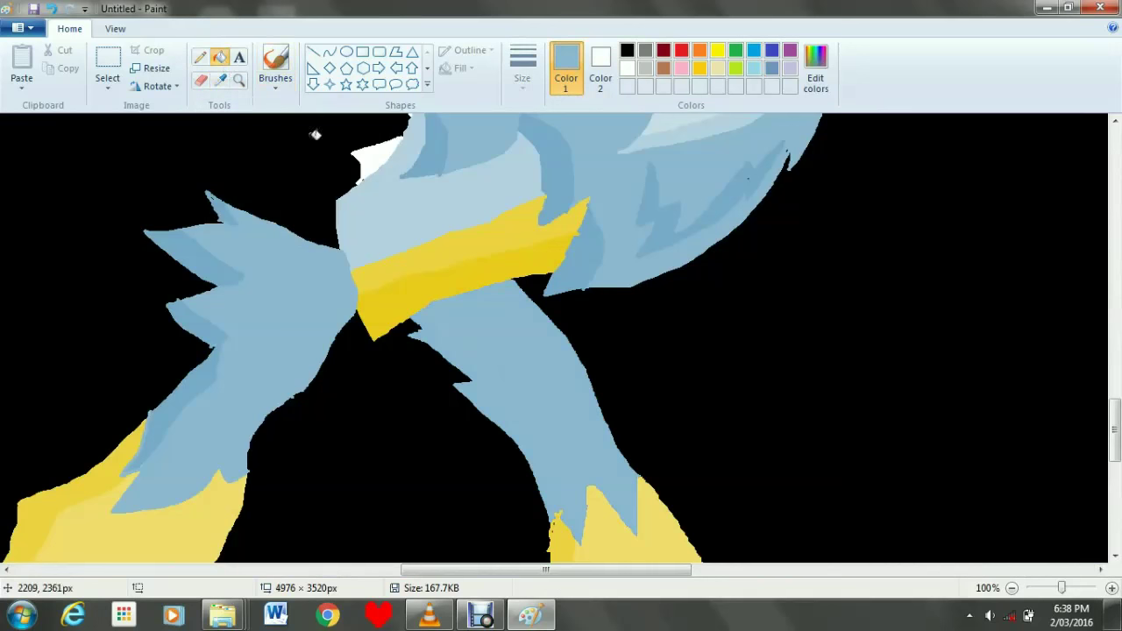
Draw darker blue shadow lines along the right leg's jagged inner edge and fill the two enclosed strips.
{"action": "left_click", "coordinate": [219, 80]}
{"action": "left_click", "coordinate": [378, 339]}
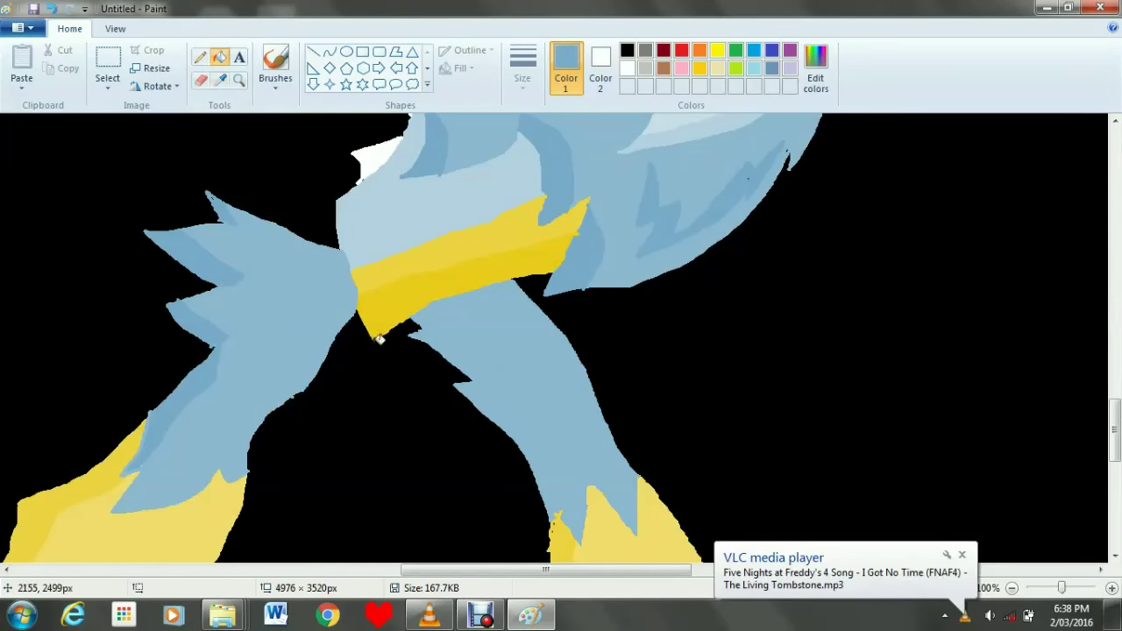
{"action": "left_click", "coordinate": [200, 56]}
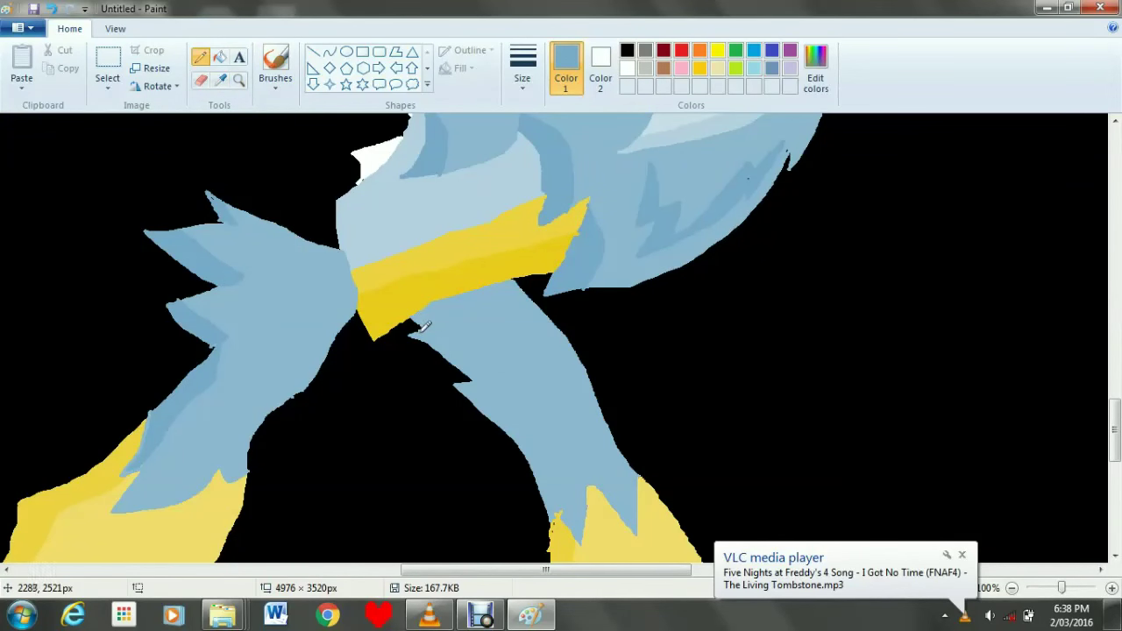
{"action": "mouse_move", "coordinate": [415, 329]}
{"action": "left_mouse_down"}
{"action": "mouse_move", "coordinate": [466, 356]}
{"action": "mouse_move", "coordinate": [464, 379]}
{"action": "mouse_move", "coordinate": [533, 434]}
{"action": "mouse_move", "coordinate": [577, 528]}
{"action": "left_mouse_up"}
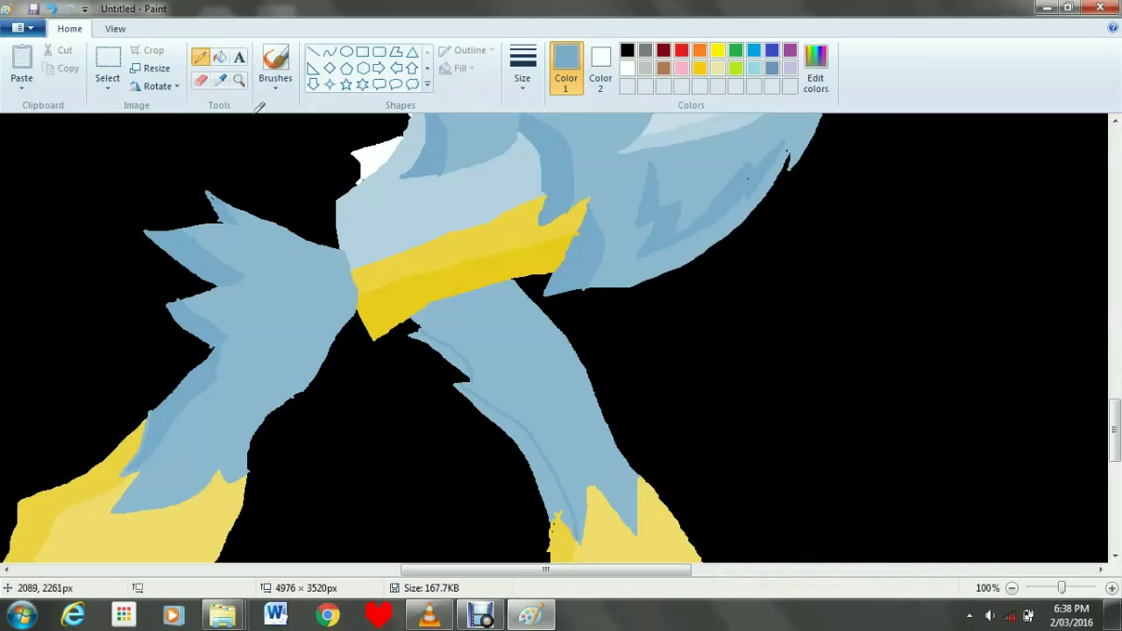
{"action": "left_click", "coordinate": [219, 57]}
{"action": "left_click", "coordinate": [520, 438]}
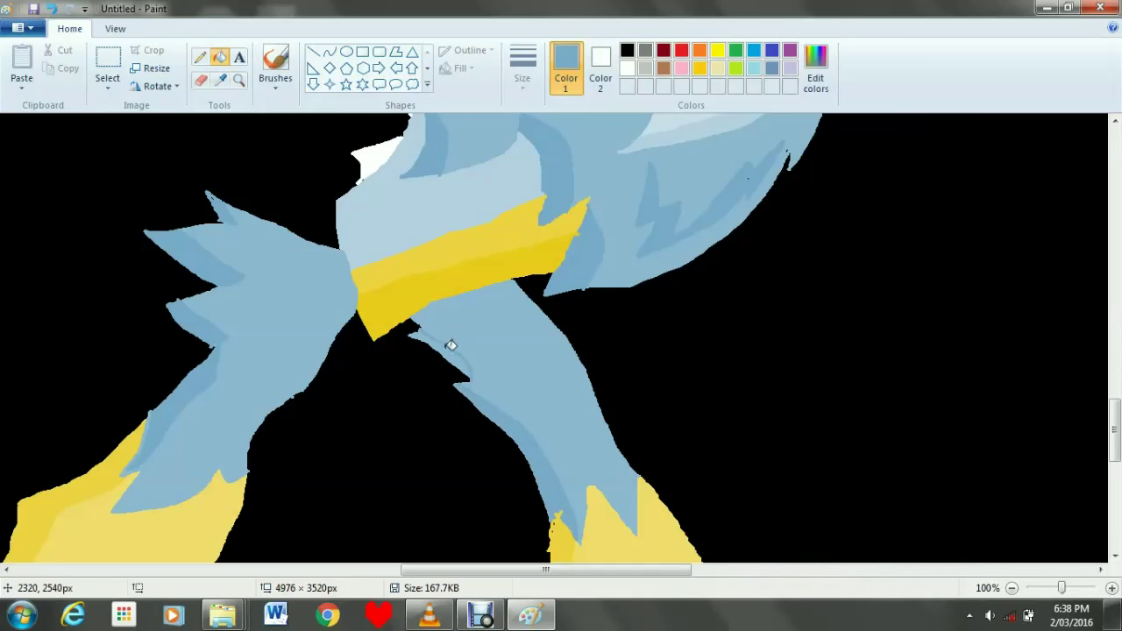
{"action": "left_click", "coordinate": [455, 347]}
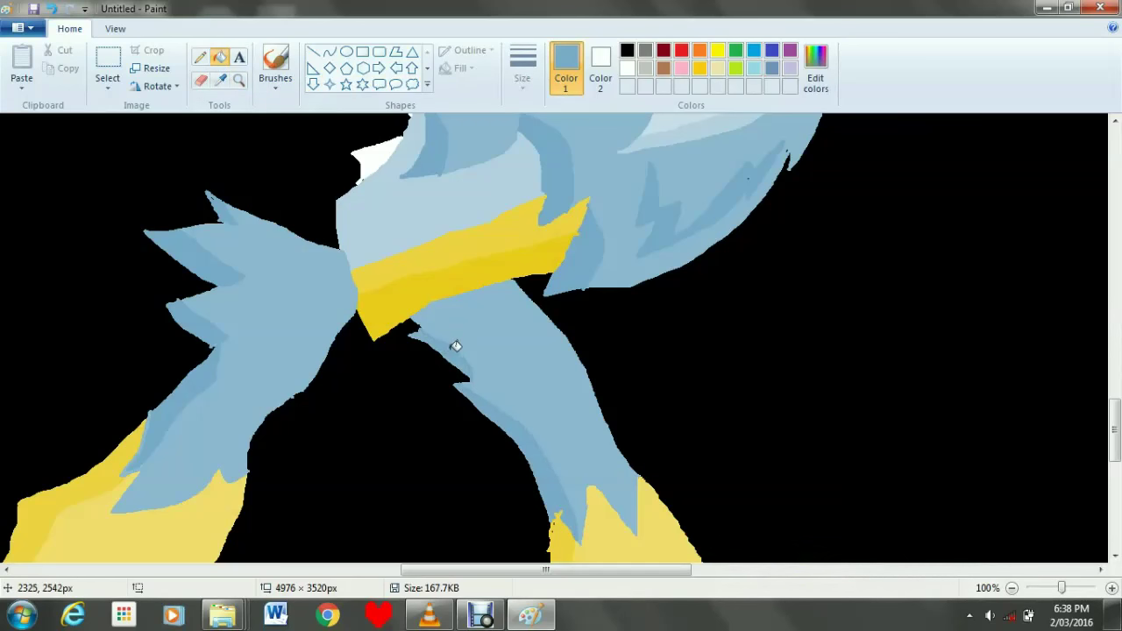
{"action": "left_click", "coordinate": [199, 57]}
{"action": "scroll", "coordinate": [357, 221], "scroll_direction": "up", "scroll_amount": 3}
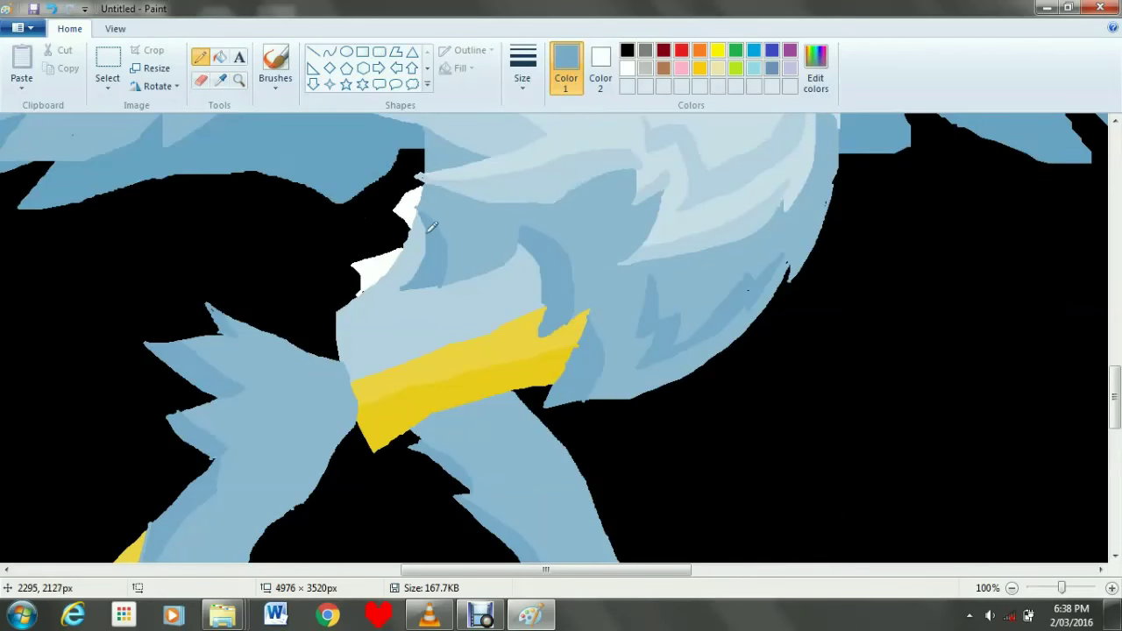
Shade the two white feather tufts on the body's left edge with off-white sampled from the face feathers.
{"action": "scroll", "coordinate": [357, 221], "scroll_direction": "up", "scroll_amount": 5}
{"action": "left_click", "coordinate": [220, 80]}
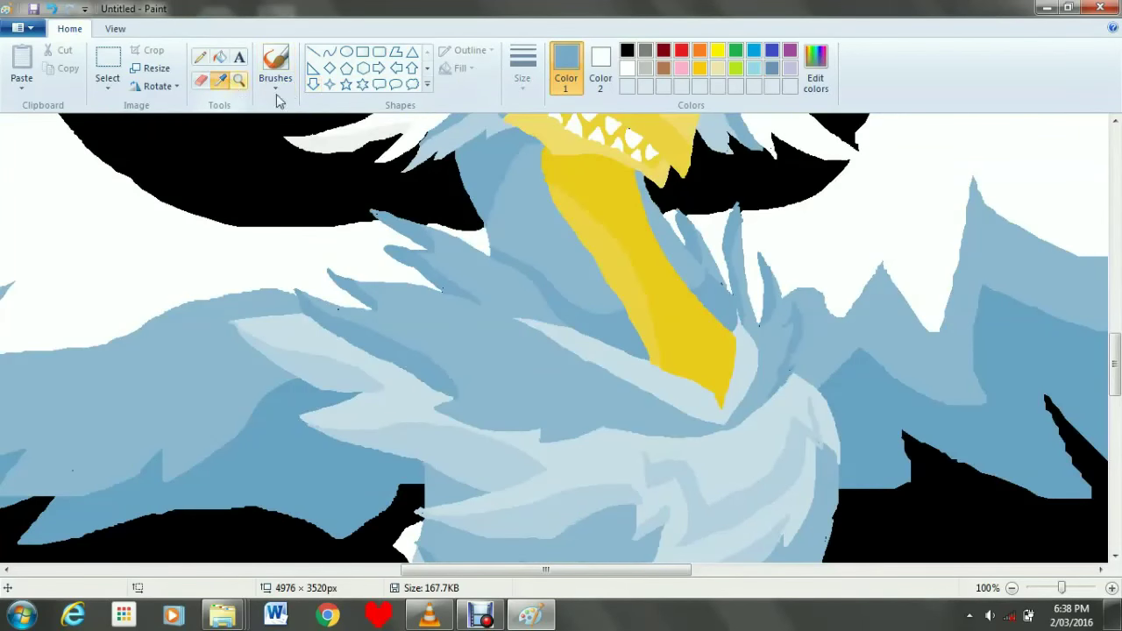
{"action": "left_click", "coordinate": [363, 132]}
{"action": "scroll", "coordinate": [459, 237], "scroll_direction": "down", "scroll_amount": 5}
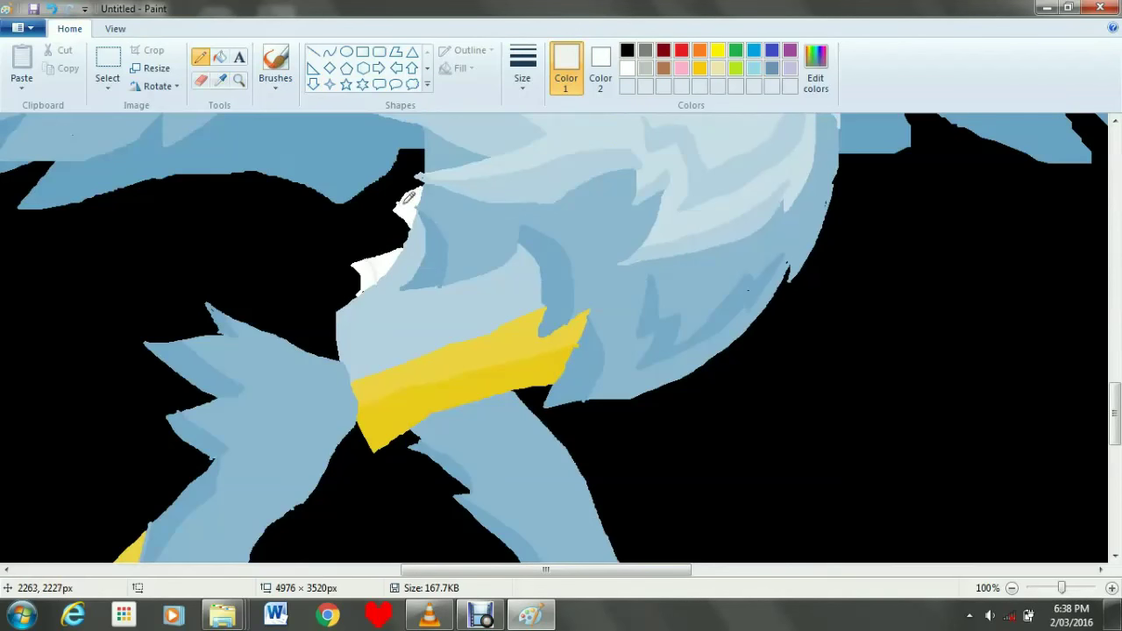
{"action": "left_click", "coordinate": [219, 57]}
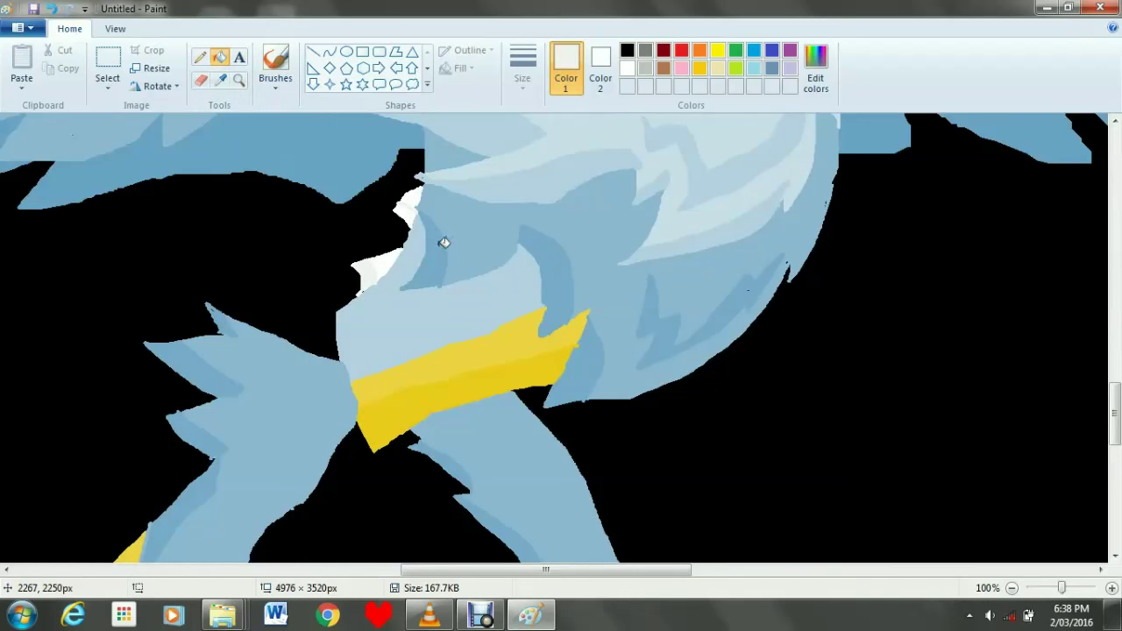
{"action": "left_click", "coordinate": [403, 200]}
{"action": "key", "text": "ctrl+z"}
Extend the yellow band's lower end to the left leg in its darker yellow and fill the enclosed gap.
{"action": "scroll", "coordinate": [575, 312], "scroll_direction": "down", "scroll_amount": 3}
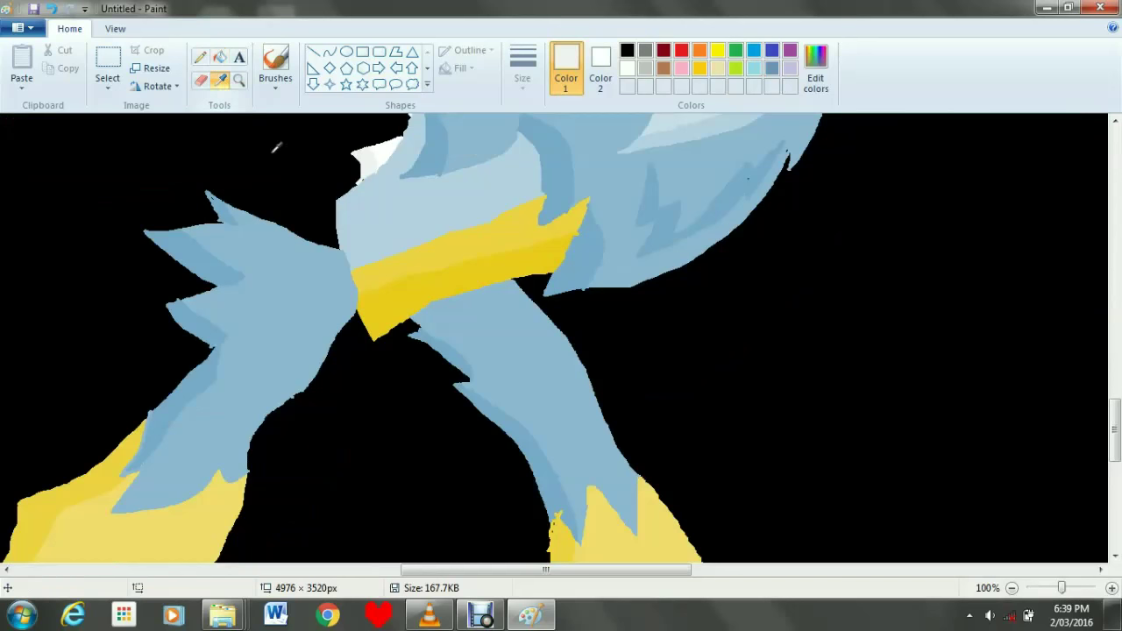
{"action": "left_click", "coordinate": [376, 288]}
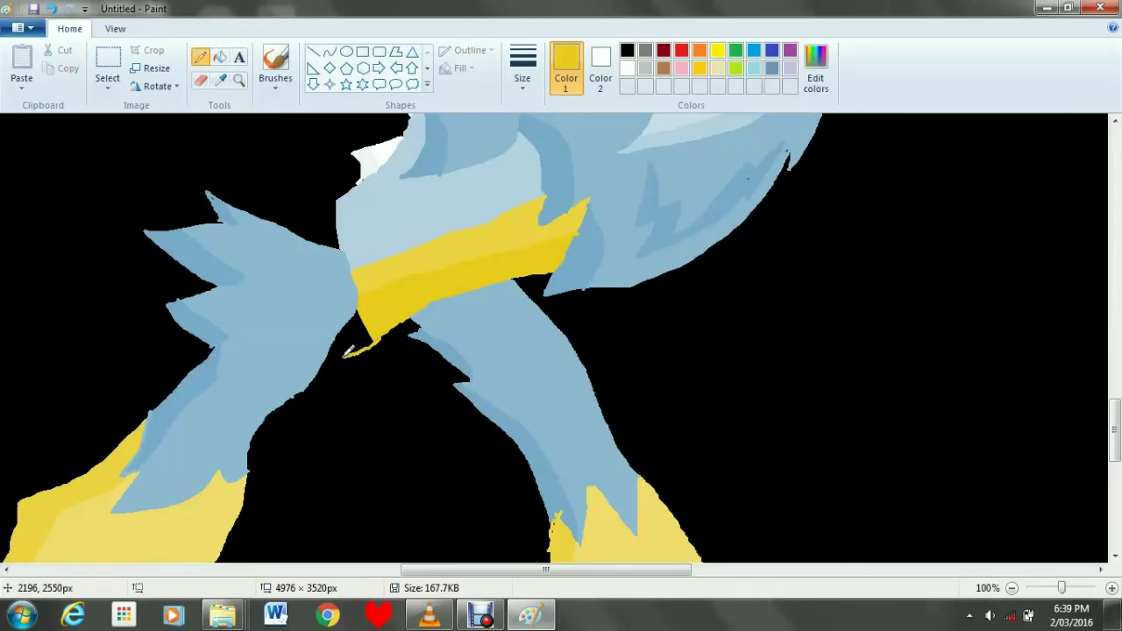
{"action": "left_click", "coordinate": [220, 58]}
{"action": "scroll", "coordinate": [786, 531], "scroll_direction": "up", "scroll_amount": 5}
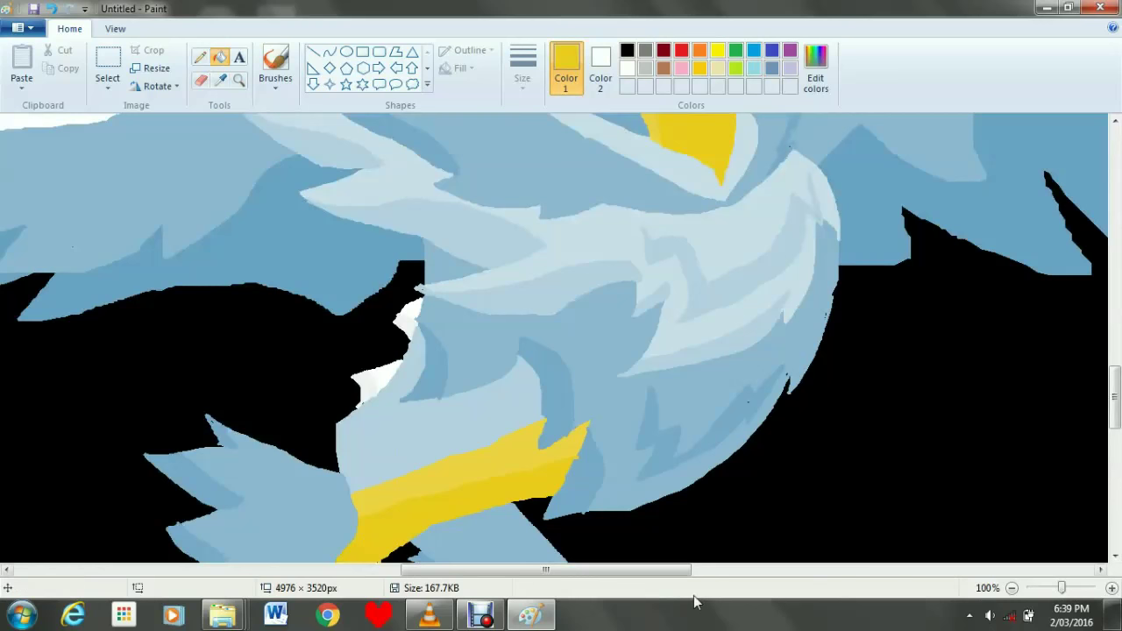
{"action": "scroll", "coordinate": [679, 583], "scroll_direction": "down", "scroll_amount": 2}
{"action": "left_click_drag", "start_coordinate": [657, 571], "coordinate": [564, 575]}
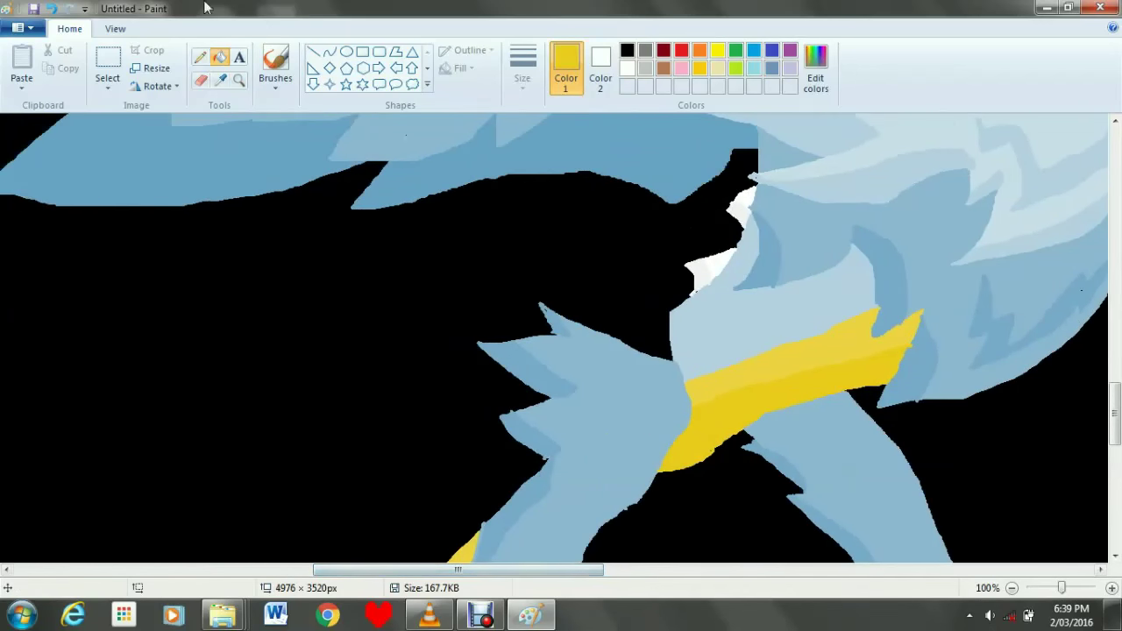
Sample the darker blue from the head feathers' shading as the pencil color.
{"action": "left_click", "coordinate": [222, 81]}
{"action": "left_click", "coordinate": [727, 313]}
{"action": "left_click", "coordinate": [200, 57]}
{"action": "scroll", "coordinate": [1024, 344], "scroll_direction": "up", "scroll_amount": 3}
{"action": "scroll", "coordinate": [1024, 344], "scroll_direction": "up", "scroll_amount": 3}
{"action": "scroll", "coordinate": [1024, 344], "scroll_direction": "down", "scroll_amount": 3}
{"action": "scroll", "coordinate": [1024, 343], "scroll_direction": "up", "scroll_amount": 9}
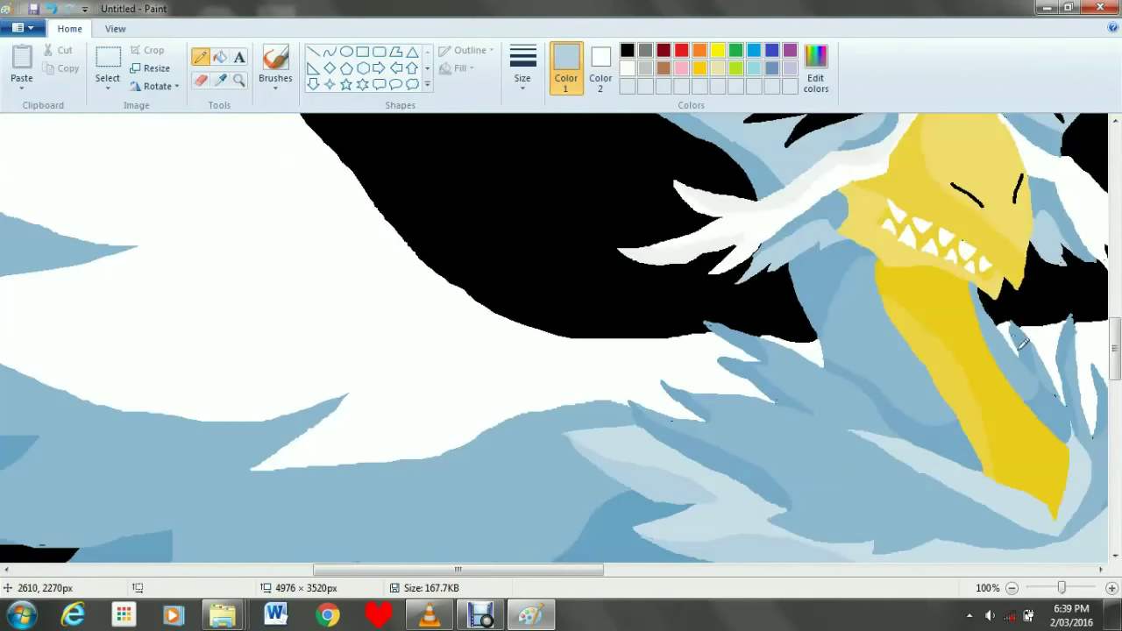
{"action": "left_click", "coordinate": [220, 80]}
{"action": "scroll", "coordinate": [926, 426], "scroll_direction": "up", "scroll_amount": 5}
{"action": "scroll", "coordinate": [926, 425], "scroll_direction": "down", "scroll_amount": 11}
{"action": "scroll", "coordinate": [926, 425], "scroll_direction": "up", "scroll_amount": 10}
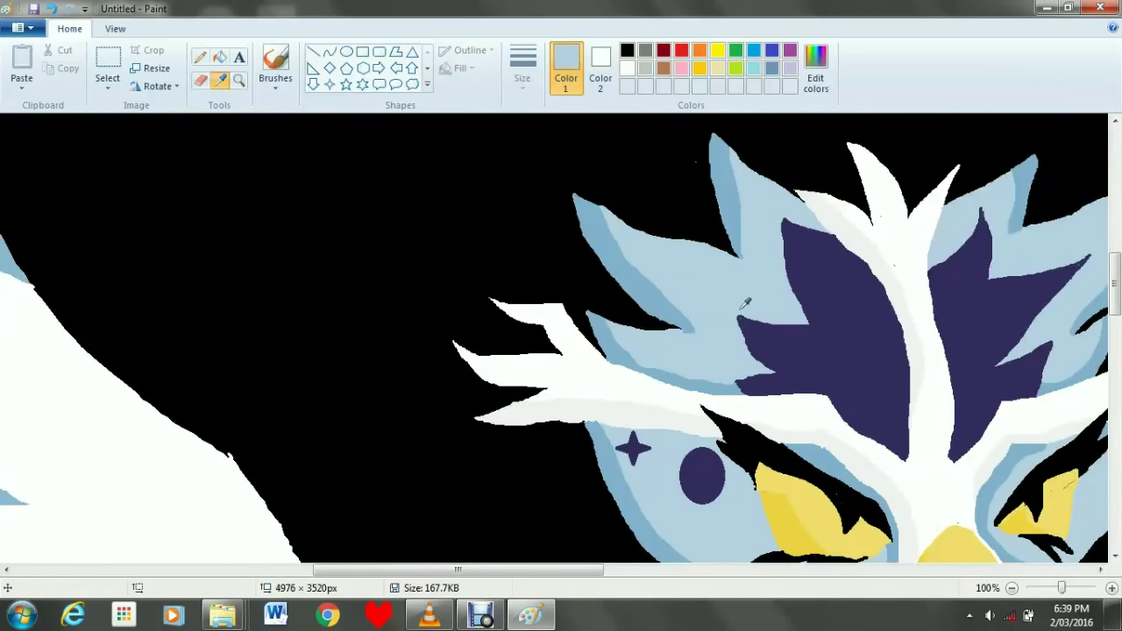
{"action": "left_click", "coordinate": [740, 230]}
{"action": "scroll", "coordinate": [816, 406], "scroll_direction": "down", "scroll_amount": 20}
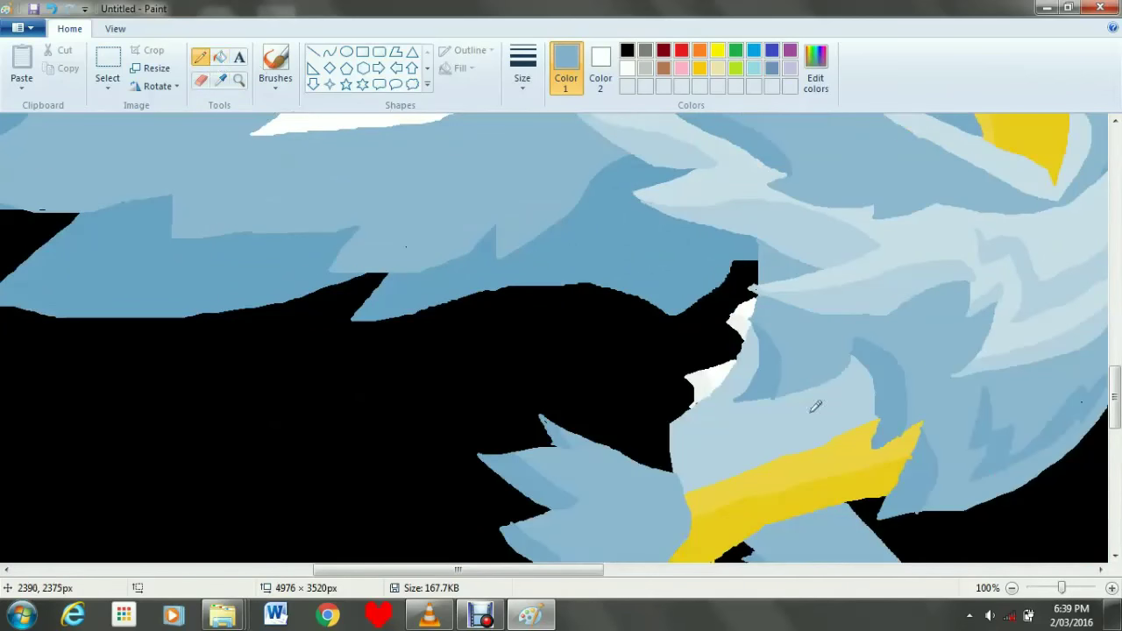
{"action": "mouse_move", "coordinate": [794, 365]}
{"action": "left_mouse_down"}
{"action": "mouse_move", "coordinate": [798, 418]}
{"action": "mouse_move", "coordinate": [775, 423]}
{"action": "left_mouse_up"}
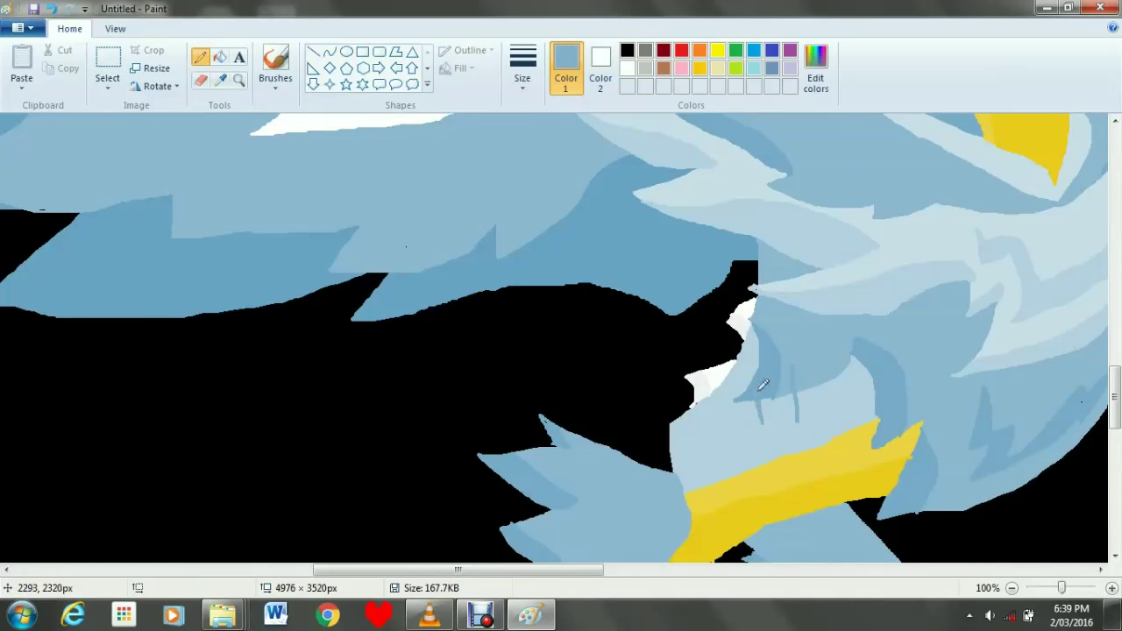
{"action": "key", "text": "ctrl+z"}
{"action": "key", "text": "ctrl+z"}
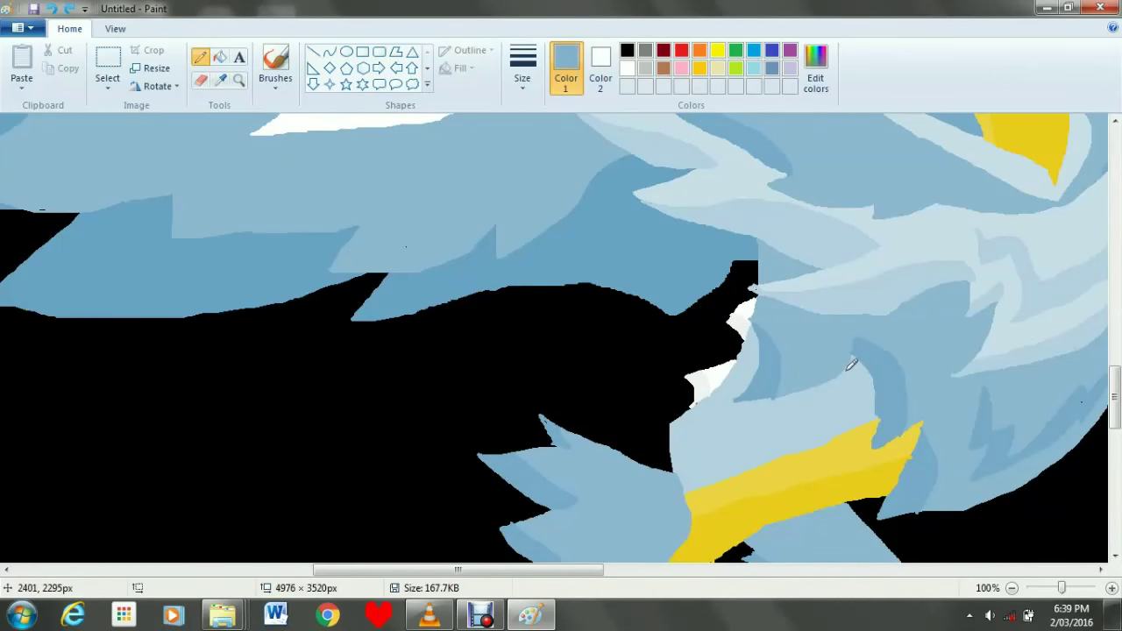
Draw a darker blue shadow line across the right end of the light blue patch above the band and fill the strip.
{"action": "left_click_drag", "start_coordinate": [843, 374], "coordinate": [873, 405]}
{"action": "left_click", "coordinate": [220, 57]}
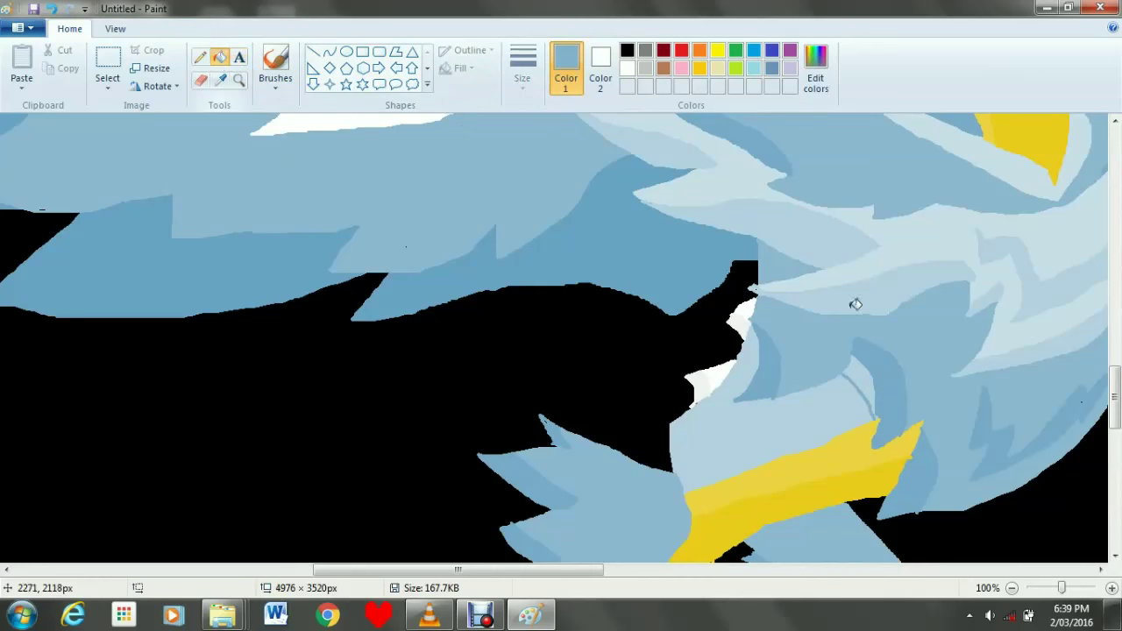
{"action": "left_click", "coordinate": [866, 380]}
{"action": "scroll", "coordinate": [893, 424], "scroll_direction": "down", "scroll_amount": 3}
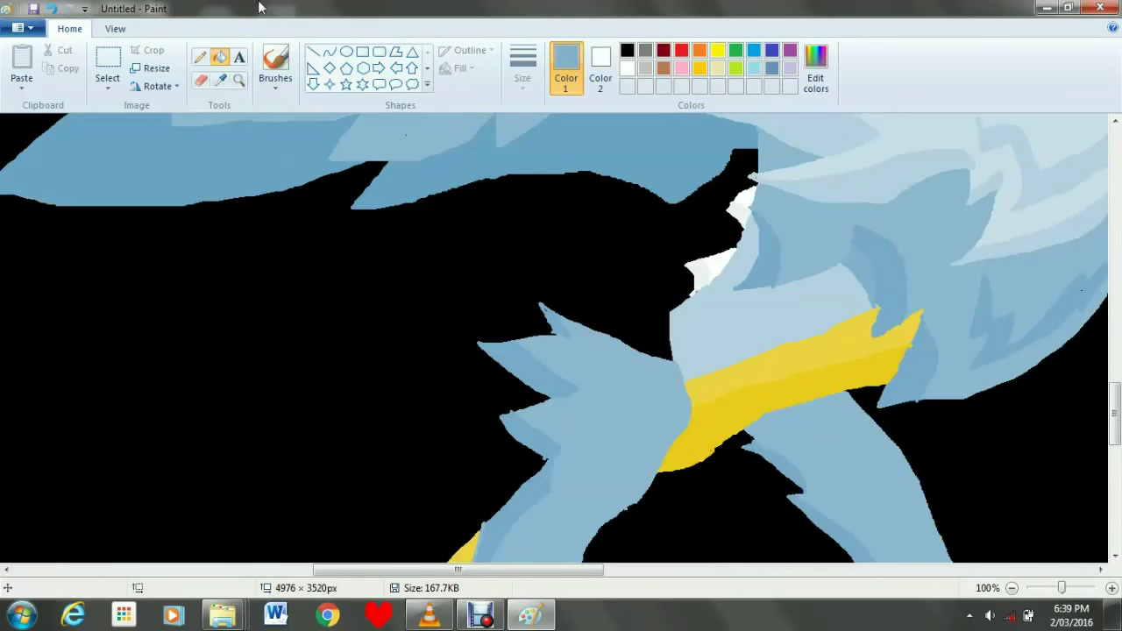
Draw a darker blue shadow line along the light blue patch's upper edge and fill the sliver above it.
{"action": "left_click", "coordinate": [201, 58]}
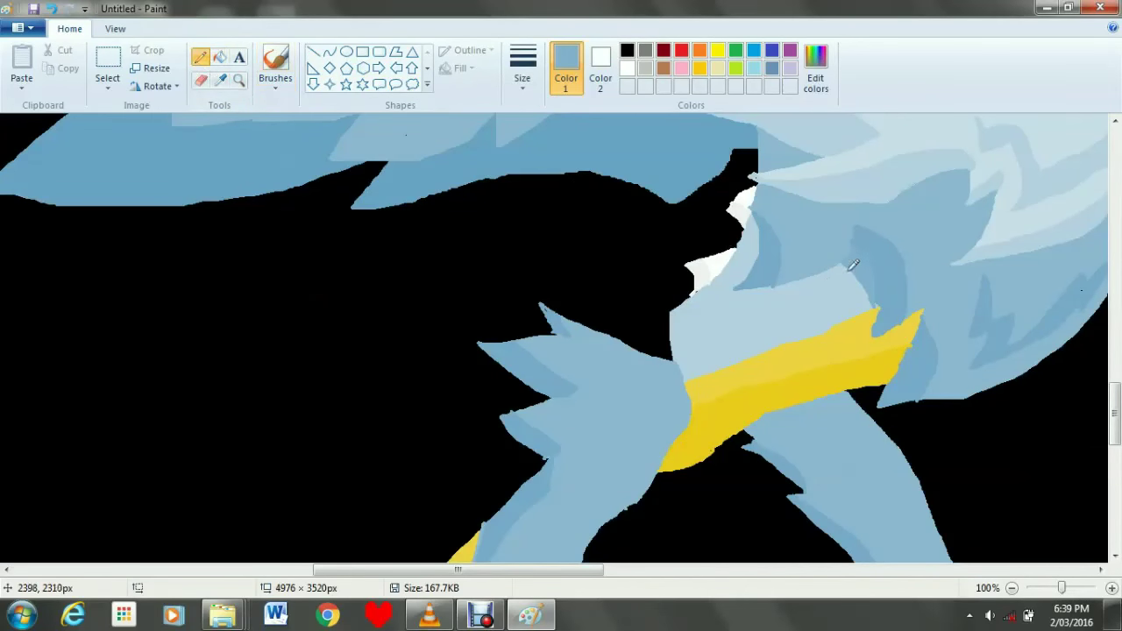
{"action": "left_click_drag", "start_coordinate": [846, 273], "coordinate": [798, 283]}
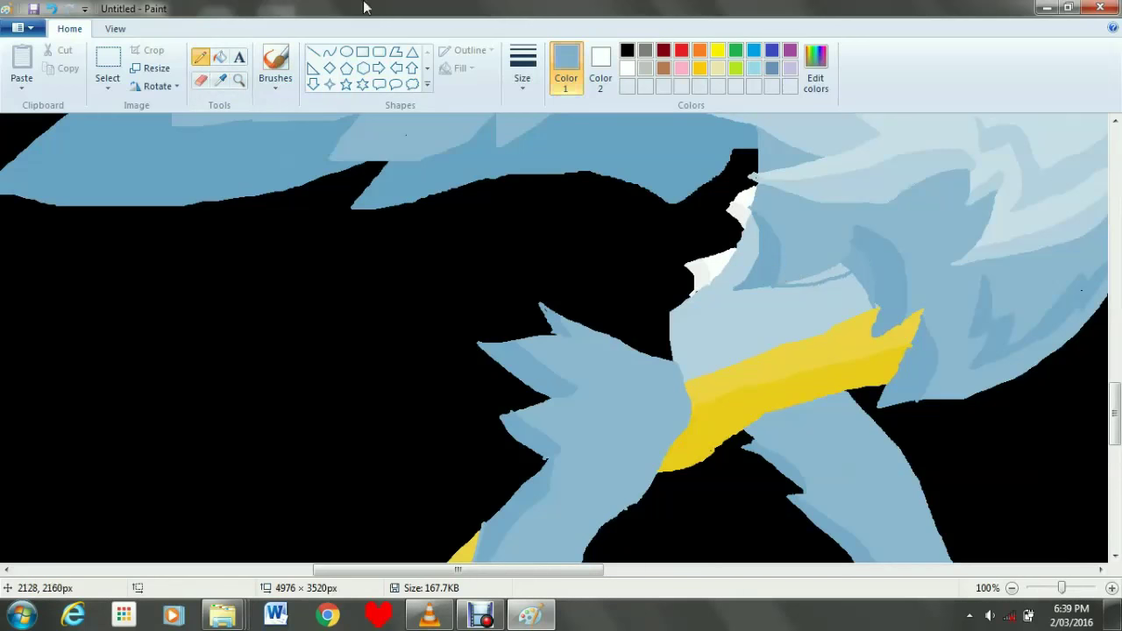
{"action": "left_click", "coordinate": [219, 57]}
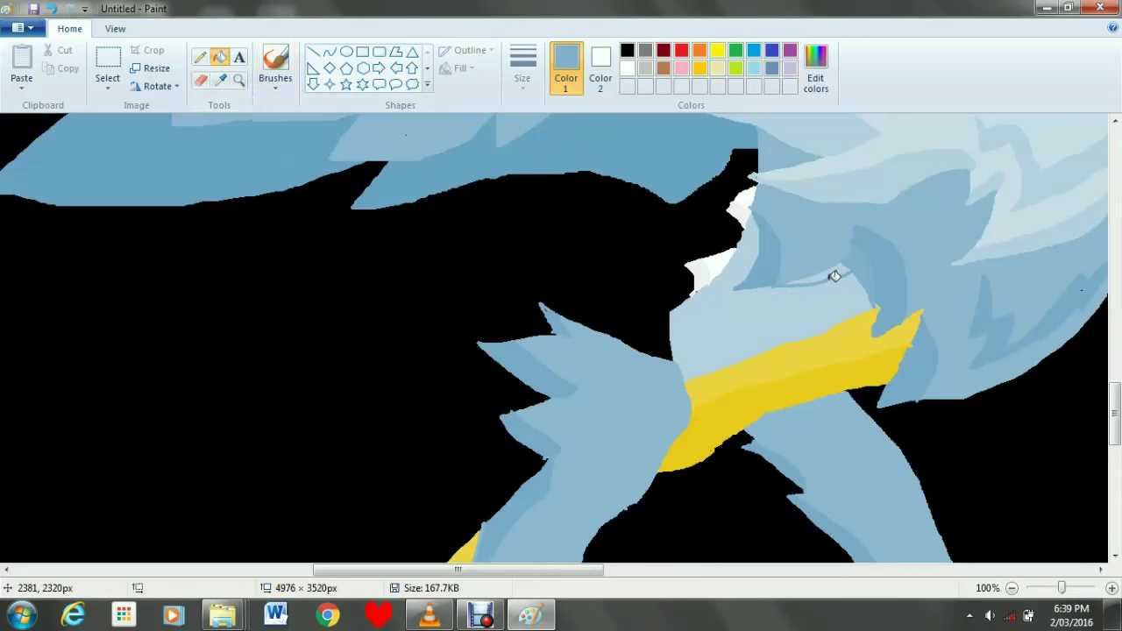
{"action": "scroll", "coordinate": [921, 310], "scroll_direction": "up", "scroll_amount": 1}
{"action": "scroll", "coordinate": [926, 310], "scroll_direction": "down", "scroll_amount": 1}
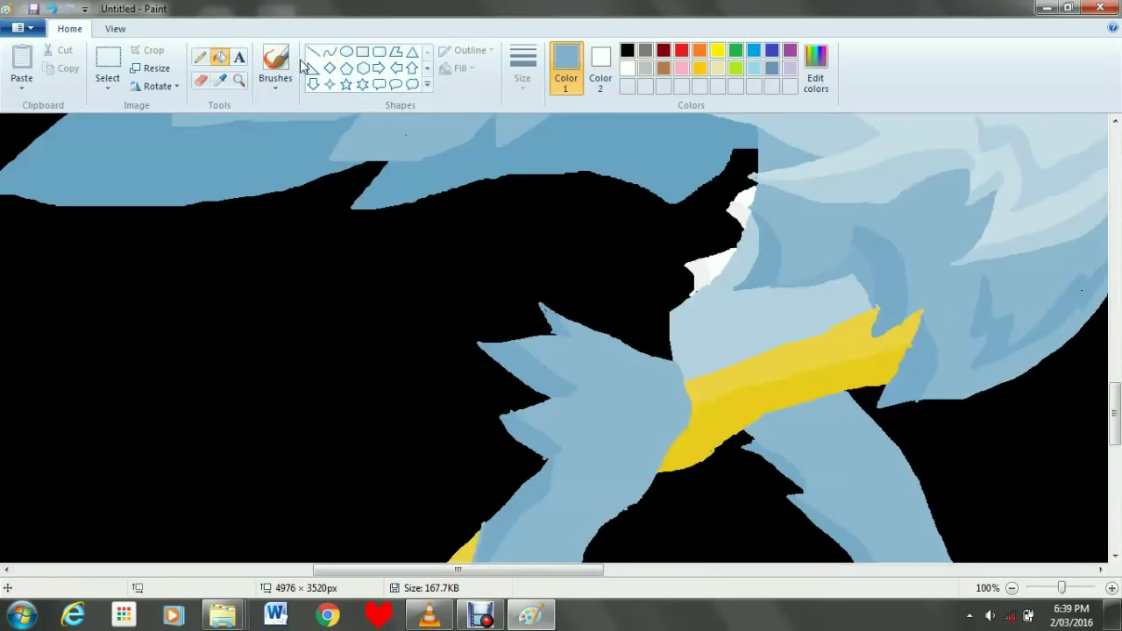
Draw a darker blue shadow line beside the lower white tuft and fill the light blue strip on the body's left edge.
{"action": "left_click", "coordinate": [200, 57]}
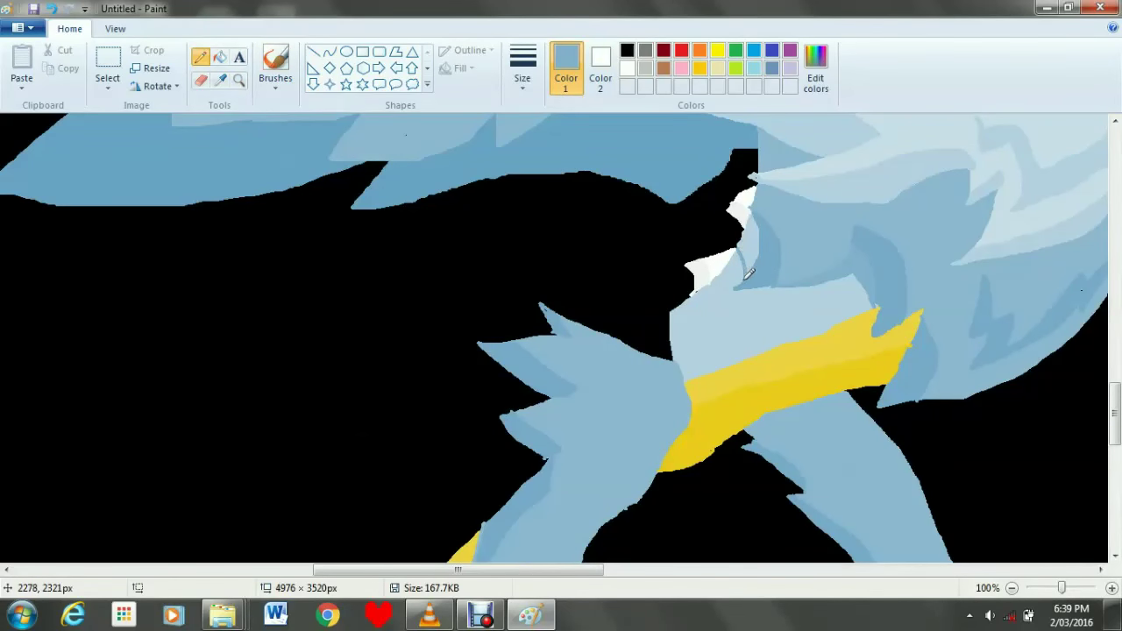
{"action": "left_click", "coordinate": [219, 57]}
{"action": "scroll", "coordinate": [889, 306], "scroll_direction": "up", "scroll_amount": 1}
{"action": "scroll", "coordinate": [890, 306], "scroll_direction": "down", "scroll_amount": 1}
{"action": "scroll", "coordinate": [889, 306], "scroll_direction": "up", "scroll_amount": 1}
{"action": "scroll", "coordinate": [889, 306], "scroll_direction": "down", "scroll_amount": 2}
{"action": "scroll", "coordinate": [888, 306], "scroll_direction": "up", "scroll_amount": 1}
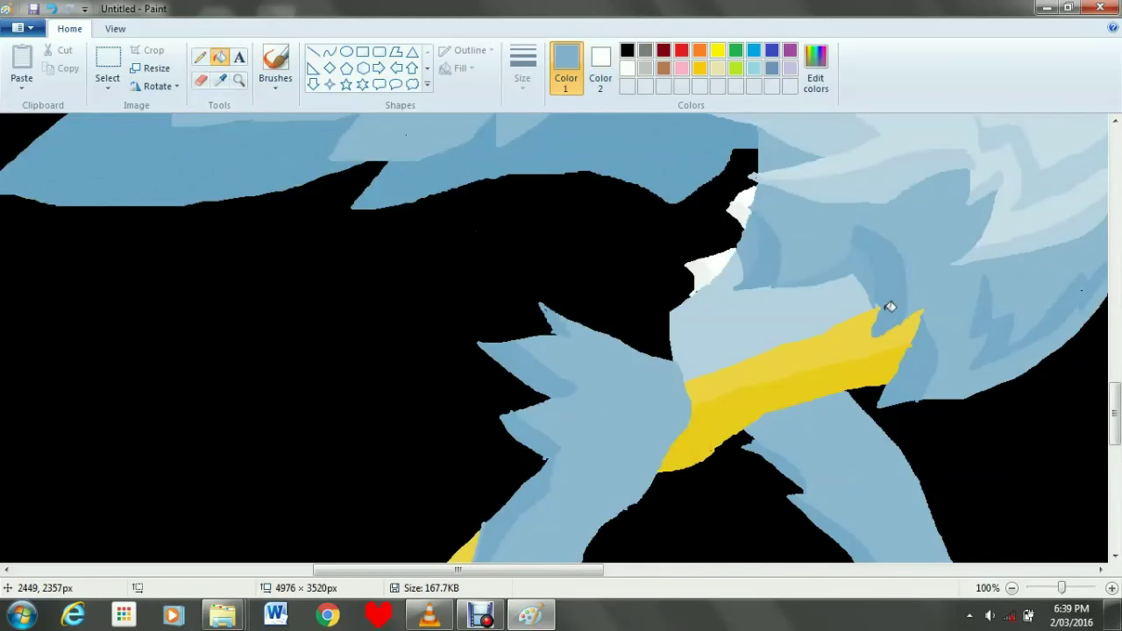
{"action": "left_click", "coordinate": [769, 342]}
{"action": "key", "text": "ctrl+z"}
Outline pointed tail feathers behind the left leg in light blue sampled from the patch above the band, and fill them.
{"action": "left_click", "coordinate": [220, 80]}
{"action": "left_click", "coordinate": [763, 350]}
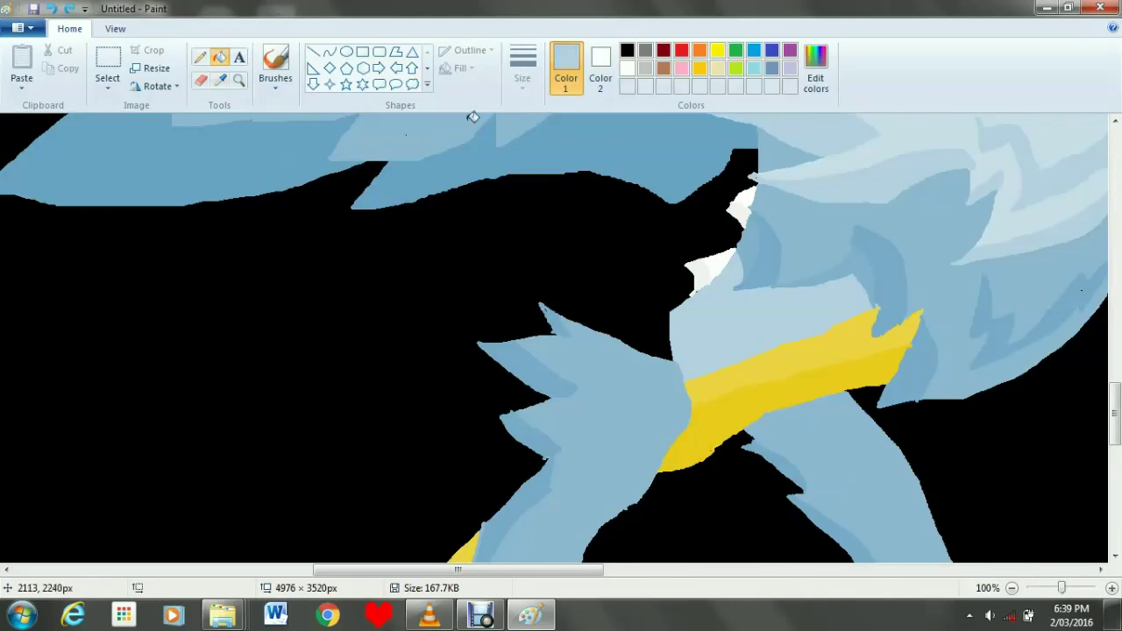
{"action": "left_click", "coordinate": [199, 56]}
{"action": "mouse_move", "coordinate": [698, 294]}
{"action": "left_mouse_down"}
{"action": "mouse_move", "coordinate": [663, 299]}
{"action": "mouse_move", "coordinate": [576, 252]}
{"action": "mouse_move", "coordinate": [531, 245]}
{"action": "left_mouse_up"}
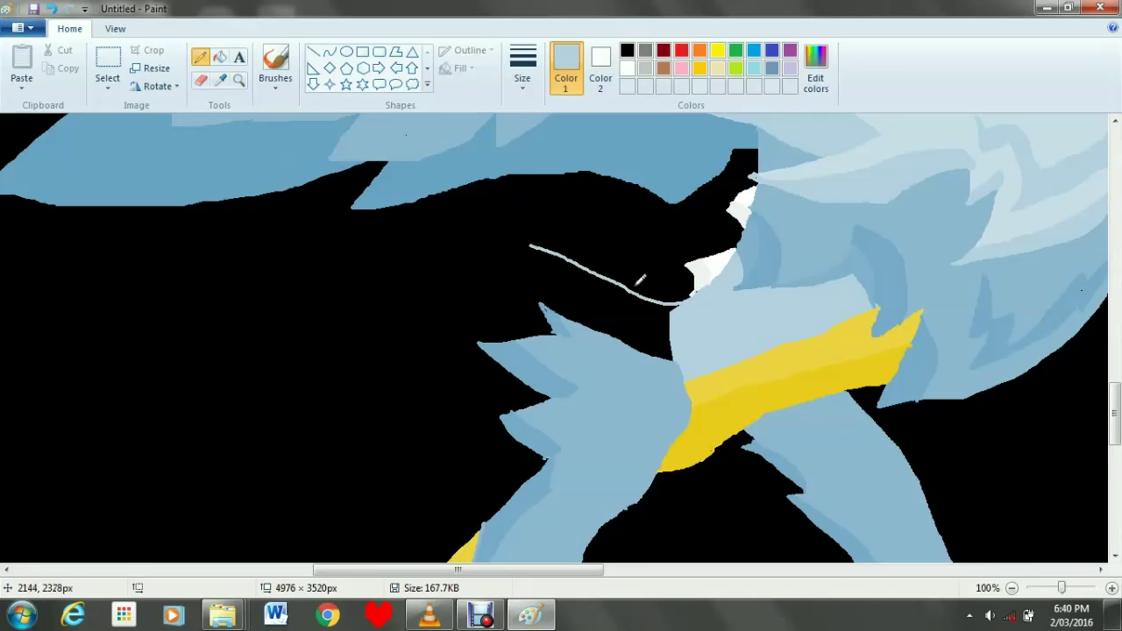
{"action": "mouse_move", "coordinate": [619, 265]}
{"action": "left_mouse_down"}
{"action": "mouse_move", "coordinate": [521, 193]}
{"action": "mouse_move", "coordinate": [513, 214]}
{"action": "mouse_move", "coordinate": [528, 219]}
{"action": "mouse_move", "coordinate": [287, 219]}
{"action": "mouse_move", "coordinate": [371, 284]}
{"action": "mouse_move", "coordinate": [427, 309]}
{"action": "mouse_move", "coordinate": [341, 301]}
{"action": "mouse_move", "coordinate": [144, 326]}
{"action": "mouse_move", "coordinate": [270, 385]}
{"action": "mouse_move", "coordinate": [425, 406]}
{"action": "left_mouse_up"}
{"action": "scroll", "coordinate": [425, 405], "scroll_direction": "down", "scroll_amount": 3}
{"action": "mouse_move", "coordinate": [429, 290]}
{"action": "left_mouse_down"}
{"action": "mouse_move", "coordinate": [286, 339]}
{"action": "mouse_move", "coordinate": [367, 378]}
{"action": "mouse_move", "coordinate": [416, 385]}
{"action": "mouse_move", "coordinate": [538, 336]}
{"action": "left_mouse_up"}
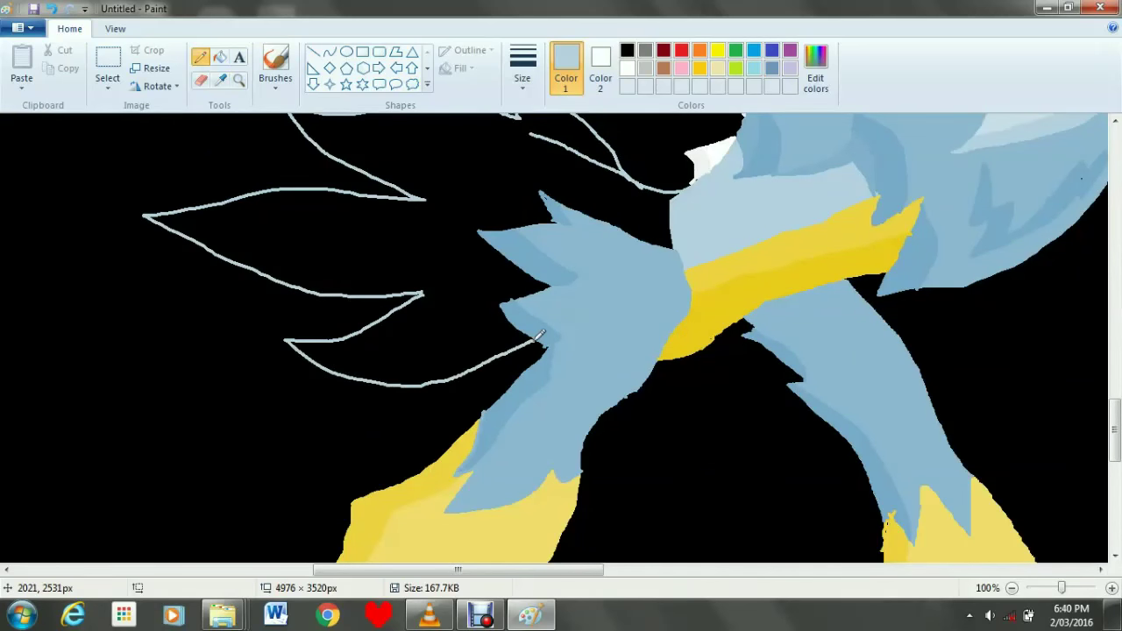
{"action": "left_click", "coordinate": [219, 57]}
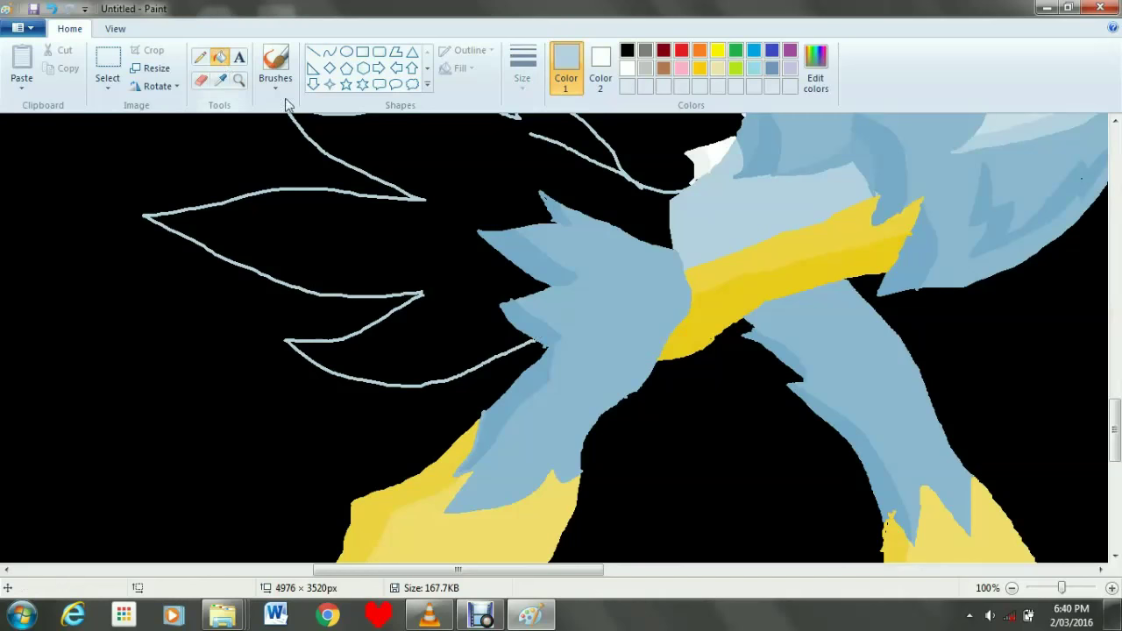
{"action": "left_click", "coordinate": [478, 175]}
Sample the chest's pale blue and lighten it to red 234, green 241, blue 247 as the drawing color.
{"action": "scroll", "coordinate": [479, 183], "scroll_direction": "up", "scroll_amount": 6}
{"action": "left_click", "coordinate": [1012, 588]}
{"action": "left_click", "coordinate": [1011, 588]}
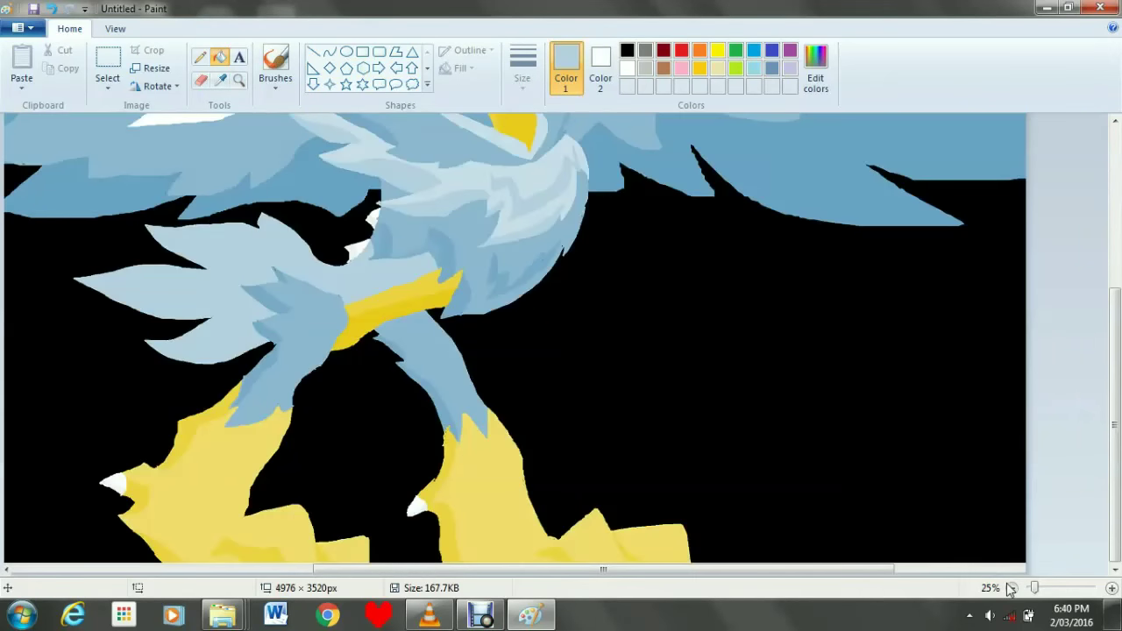
{"action": "left_click", "coordinate": [1012, 588]}
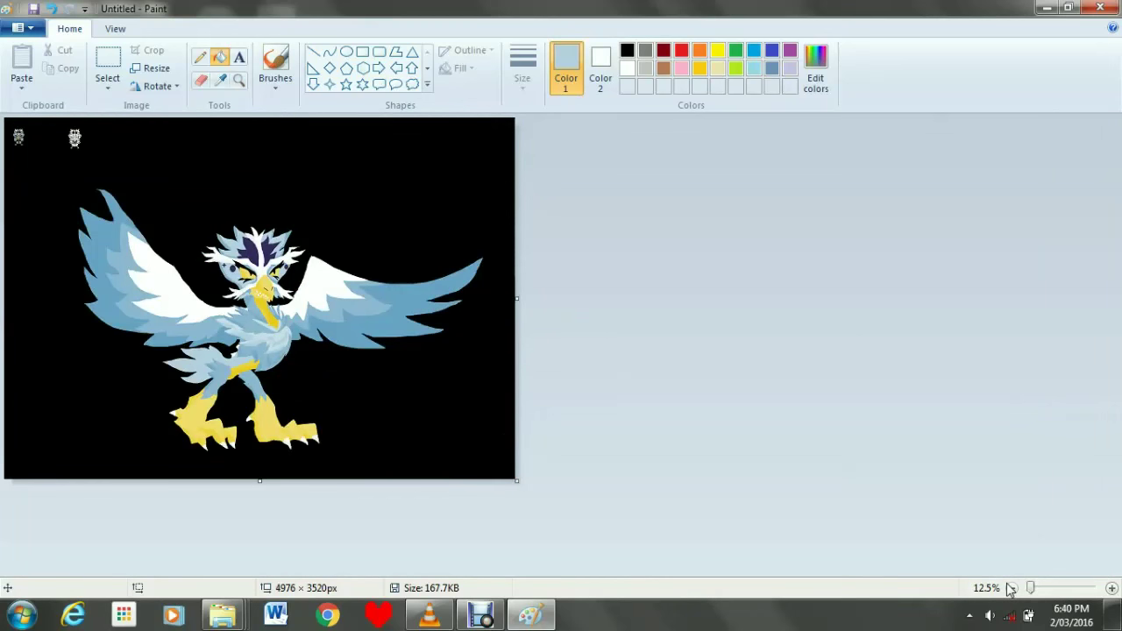
{"action": "left_click", "coordinate": [1111, 588]}
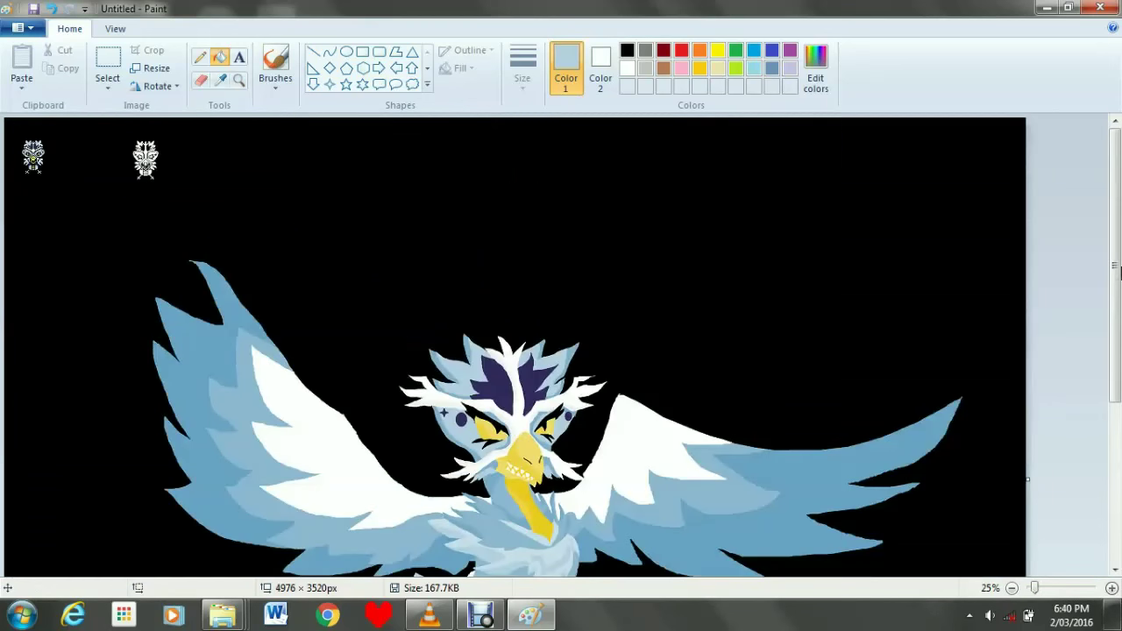
{"action": "left_click_drag", "start_coordinate": [1115, 271], "coordinate": [1115, 431]}
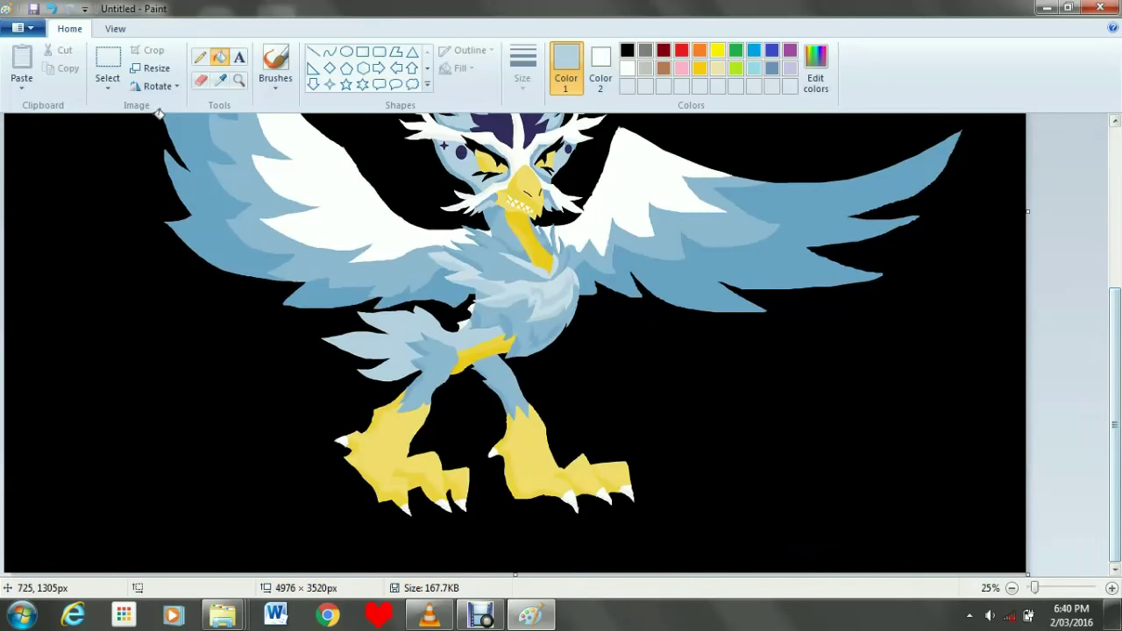
{"action": "left_click", "coordinate": [220, 80]}
{"action": "left_click", "coordinate": [550, 285]}
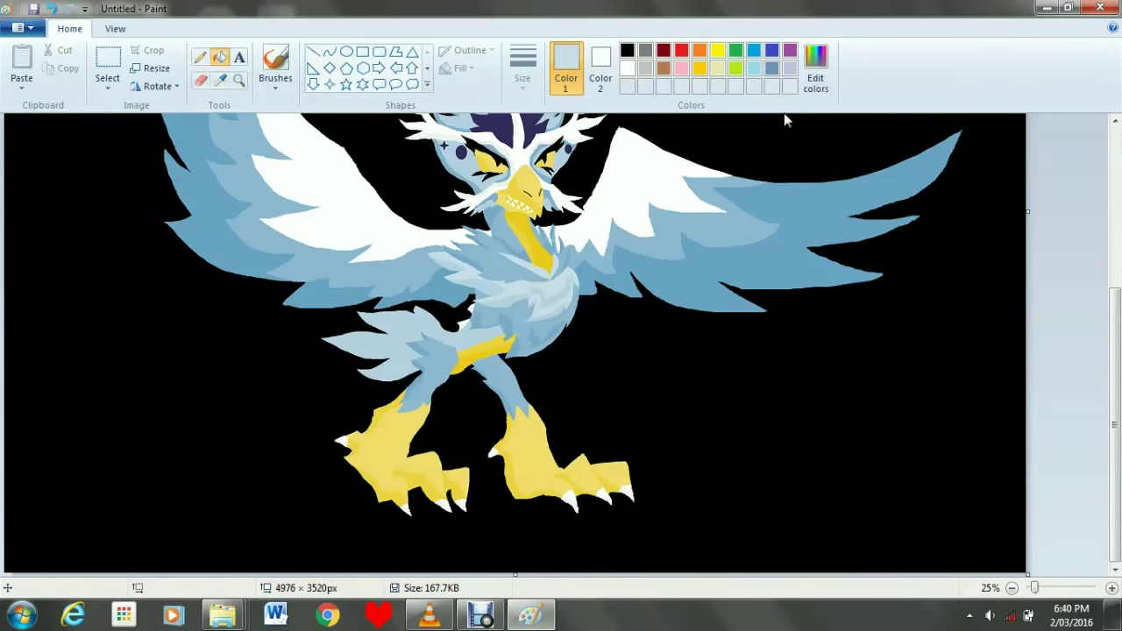
{"action": "left_click", "coordinate": [816, 70]}
{"action": "left_click_drag", "start_coordinate": [728, 203], "coordinate": [734, 202]}
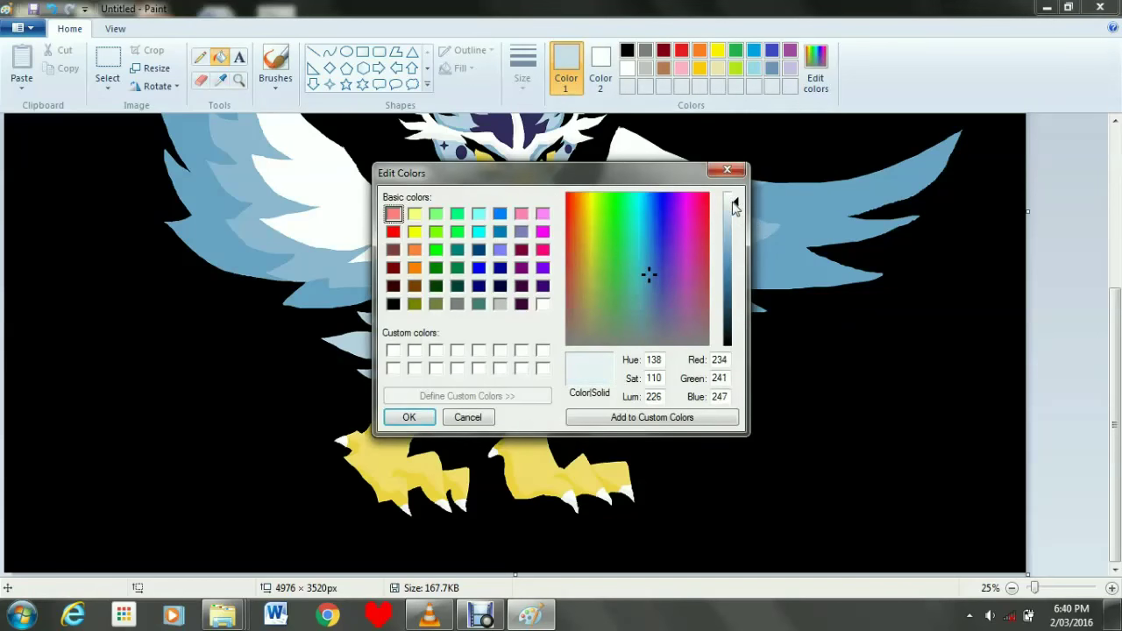
{"action": "left_click", "coordinate": [408, 418]}
Outline a large curved, fork-tipped shape sweeping from below the tail across the legs and up past the right wing.
{"action": "left_click", "coordinate": [199, 57]}
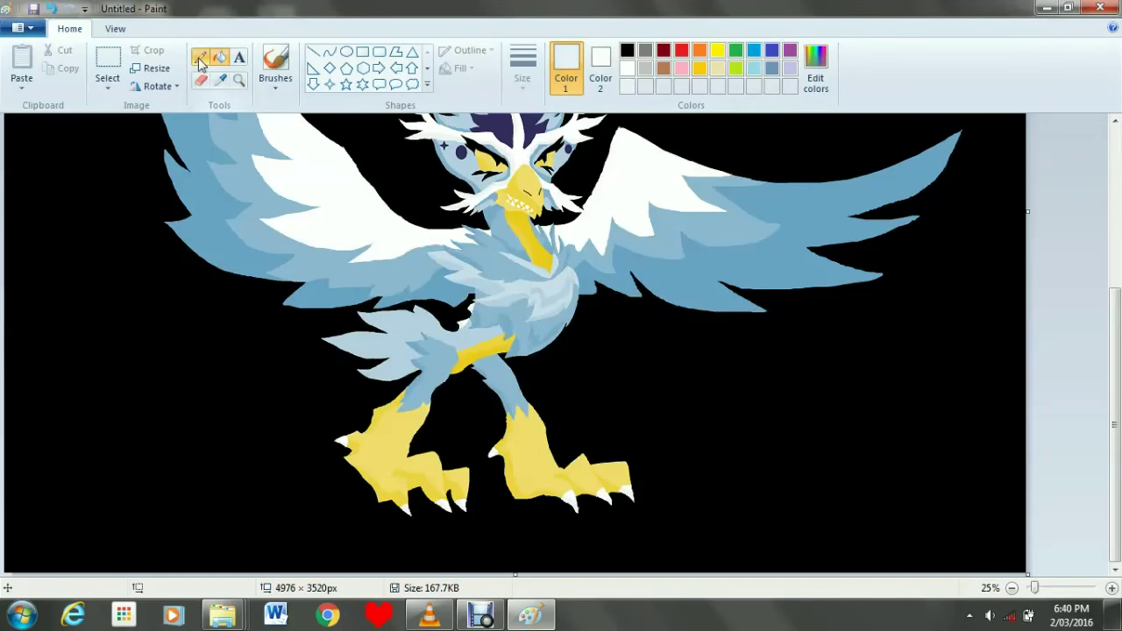
{"action": "mouse_move", "coordinate": [287, 367]}
{"action": "left_mouse_down"}
{"action": "mouse_move", "coordinate": [313, 383]}
{"action": "mouse_move", "coordinate": [488, 397]}
{"action": "mouse_move", "coordinate": [675, 299]}
{"action": "mouse_move", "coordinate": [739, 219]}
{"action": "mouse_move", "coordinate": [775, 139]}
{"action": "left_mouse_up"}
{"action": "scroll", "coordinate": [805, 187], "scroll_direction": "up", "scroll_amount": 5}
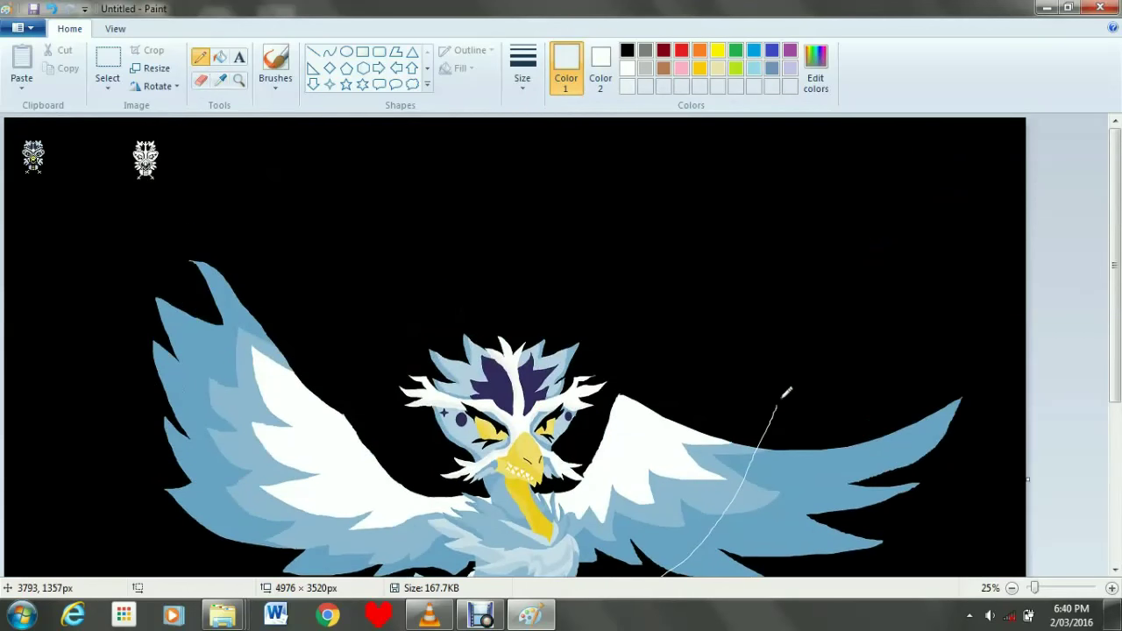
{"action": "mouse_move", "coordinate": [781, 401]}
{"action": "left_mouse_down"}
{"action": "mouse_move", "coordinate": [748, 301]}
{"action": "mouse_move", "coordinate": [713, 245]}
{"action": "mouse_move", "coordinate": [642, 196]}
{"action": "mouse_move", "coordinate": [790, 286]}
{"action": "mouse_move", "coordinate": [825, 373]}
{"action": "mouse_move", "coordinate": [825, 433]}
{"action": "mouse_move", "coordinate": [864, 342]}
{"action": "mouse_move", "coordinate": [872, 268]}
{"action": "left_mouse_up"}
{"action": "scroll", "coordinate": [900, 204], "scroll_direction": "down", "scroll_amount": 2}
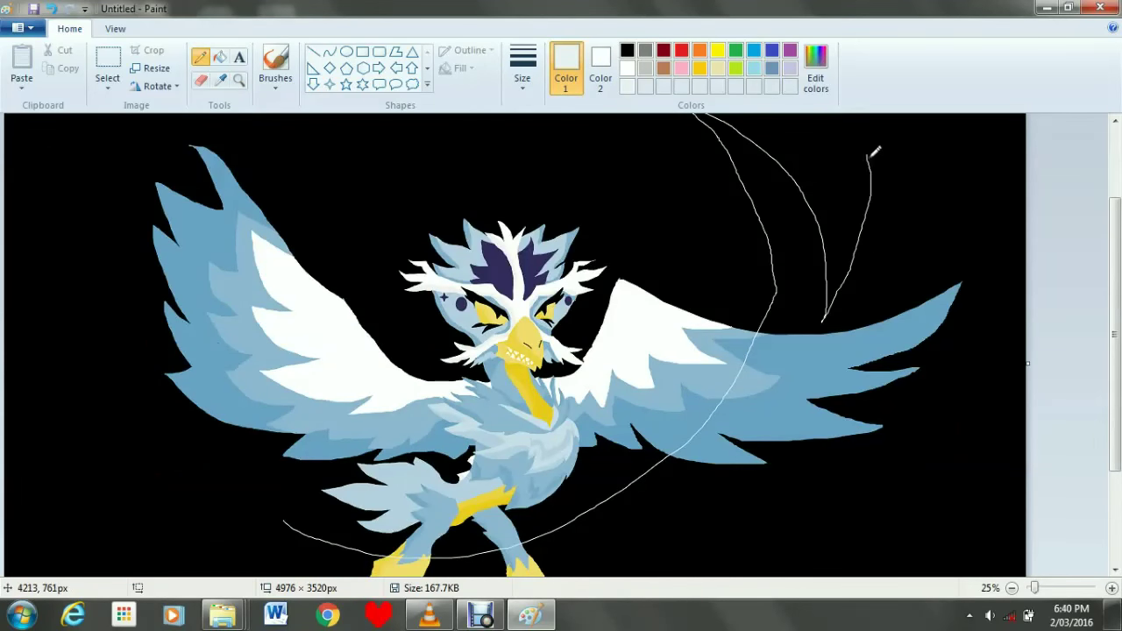
{"action": "mouse_move", "coordinate": [871, 149]}
{"action": "left_mouse_down"}
{"action": "mouse_move", "coordinate": [907, 282]}
{"action": "mouse_move", "coordinate": [907, 350]}
{"action": "mouse_move", "coordinate": [823, 474]}
{"action": "mouse_move", "coordinate": [745, 544]}
{"action": "left_mouse_up"}
{"action": "scroll", "coordinate": [778, 418], "scroll_direction": "down", "scroll_amount": 3}
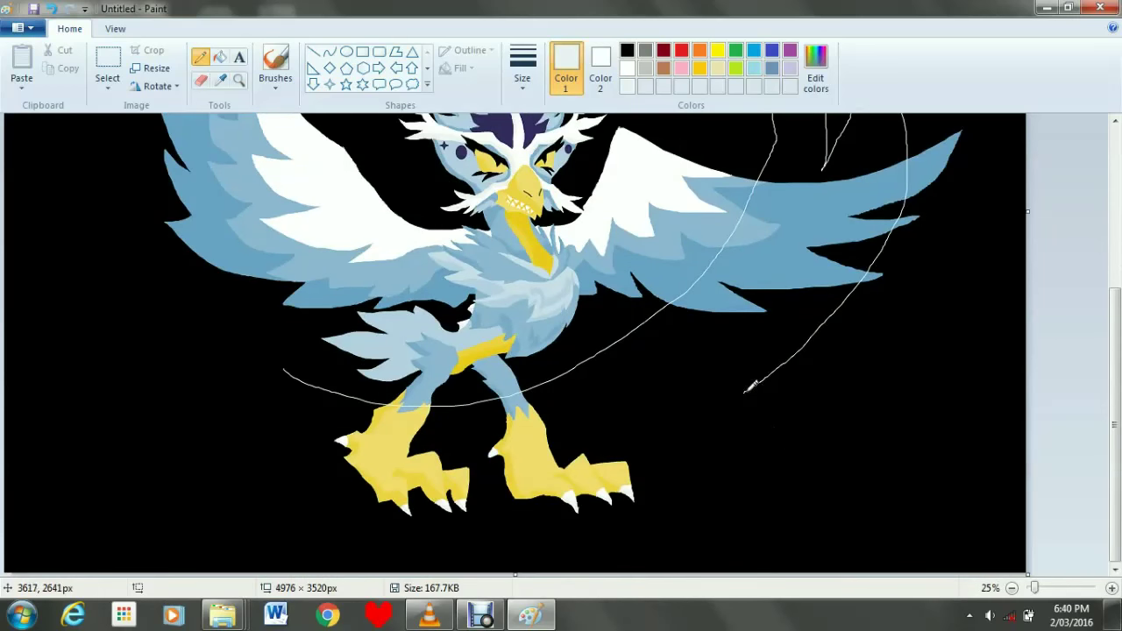
{"action": "mouse_move", "coordinate": [719, 397]}
{"action": "left_mouse_down"}
{"action": "mouse_move", "coordinate": [582, 427]}
{"action": "mouse_move", "coordinate": [439, 433]}
{"action": "mouse_move", "coordinate": [359, 417]}
{"action": "mouse_move", "coordinate": [310, 379]}
{"action": "left_mouse_up"}
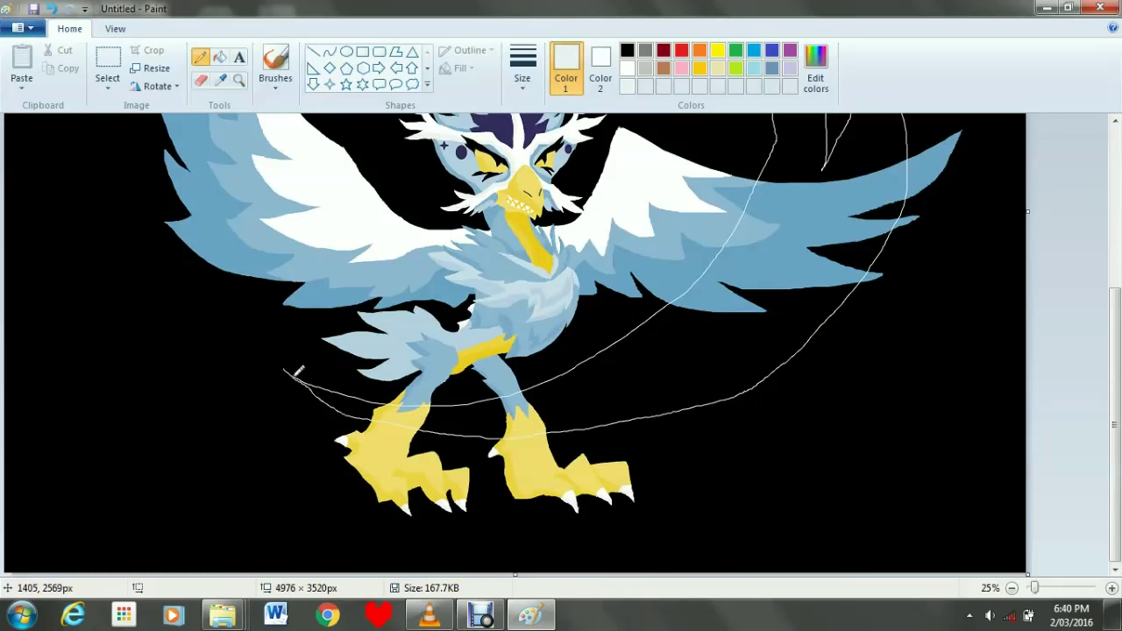
Fill the large sweeping shape's area beside and over the right wing, including both upper prongs and the wing gaps, with the pale color.
{"action": "scroll", "coordinate": [778, 351], "scroll_direction": "up", "scroll_amount": 6}
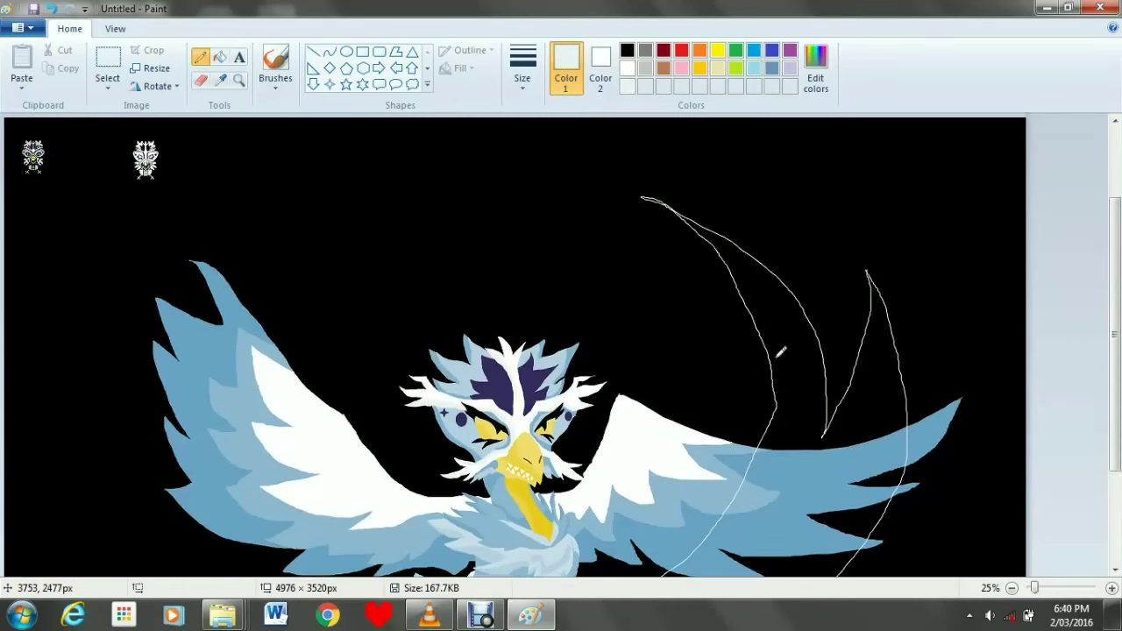
{"action": "scroll", "coordinate": [780, 351], "scroll_direction": "down", "scroll_amount": 3}
{"action": "scroll", "coordinate": [780, 352], "scroll_direction": "down", "scroll_amount": 2}
{"action": "left_click", "coordinate": [219, 57]}
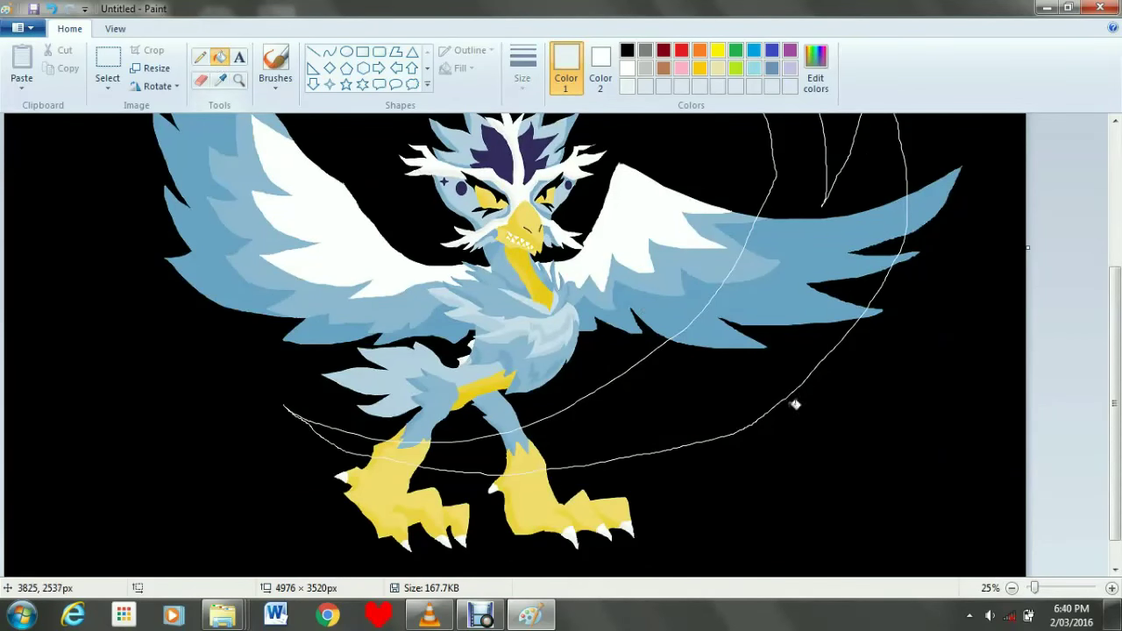
{"action": "left_click", "coordinate": [722, 389]}
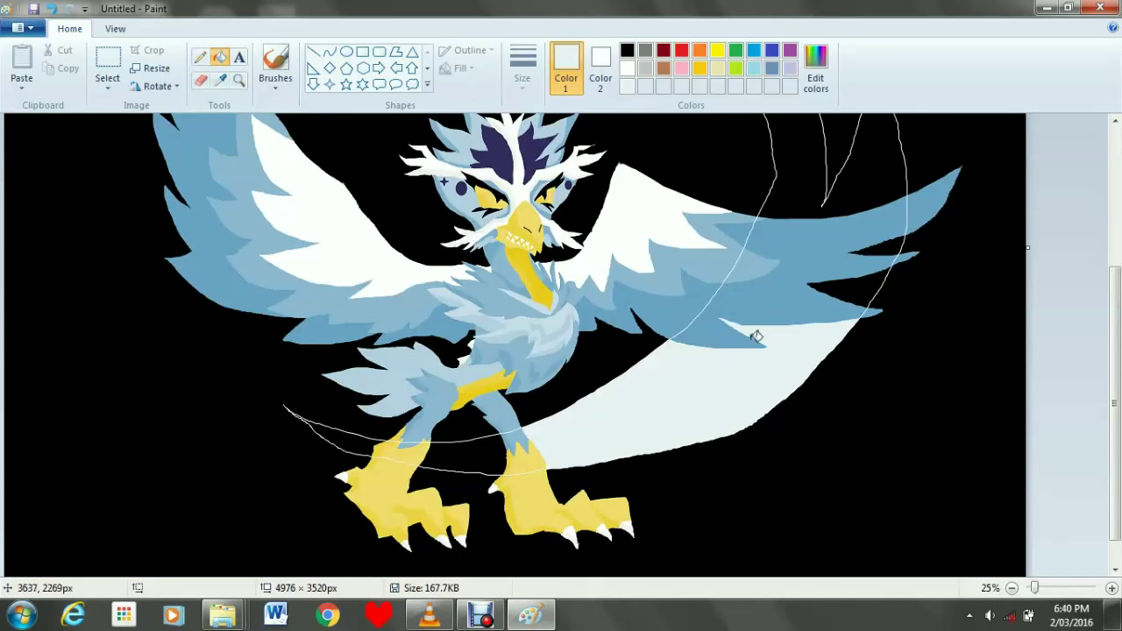
{"action": "left_click", "coordinate": [761, 292]}
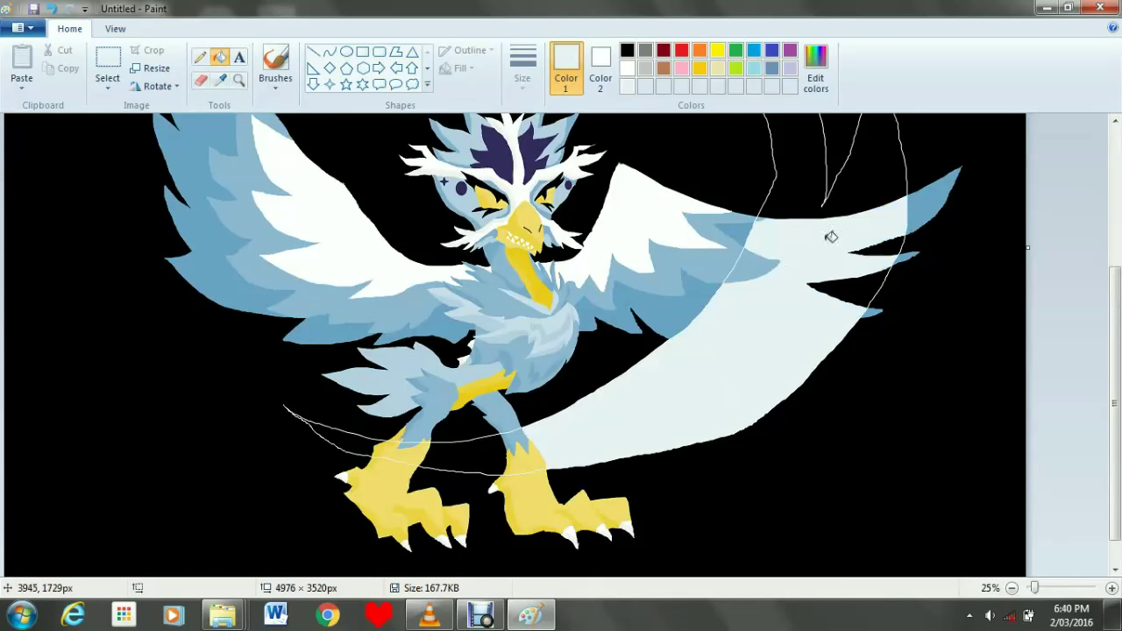
{"action": "left_click", "coordinate": [856, 183]}
{"action": "left_click", "coordinate": [880, 248]}
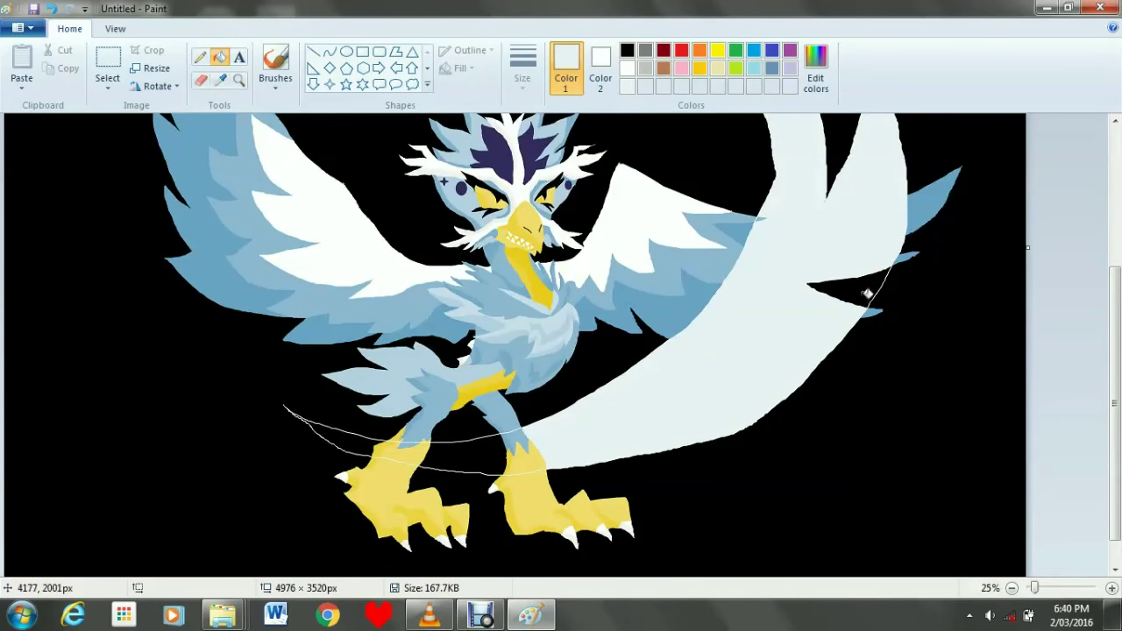
{"action": "left_click", "coordinate": [867, 293]}
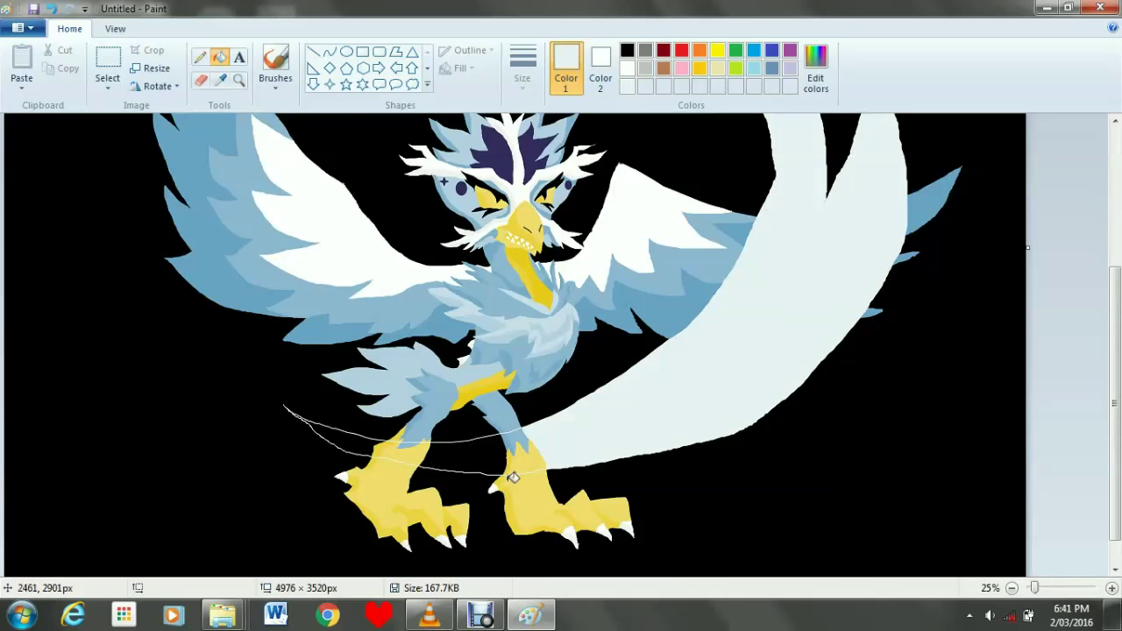
Fill the narrow part of the sweeping shape across both legs and out to its lower pointed tip with the pale color.
{"action": "left_click", "coordinate": [514, 453]}
{"action": "left_click", "coordinate": [515, 451]}
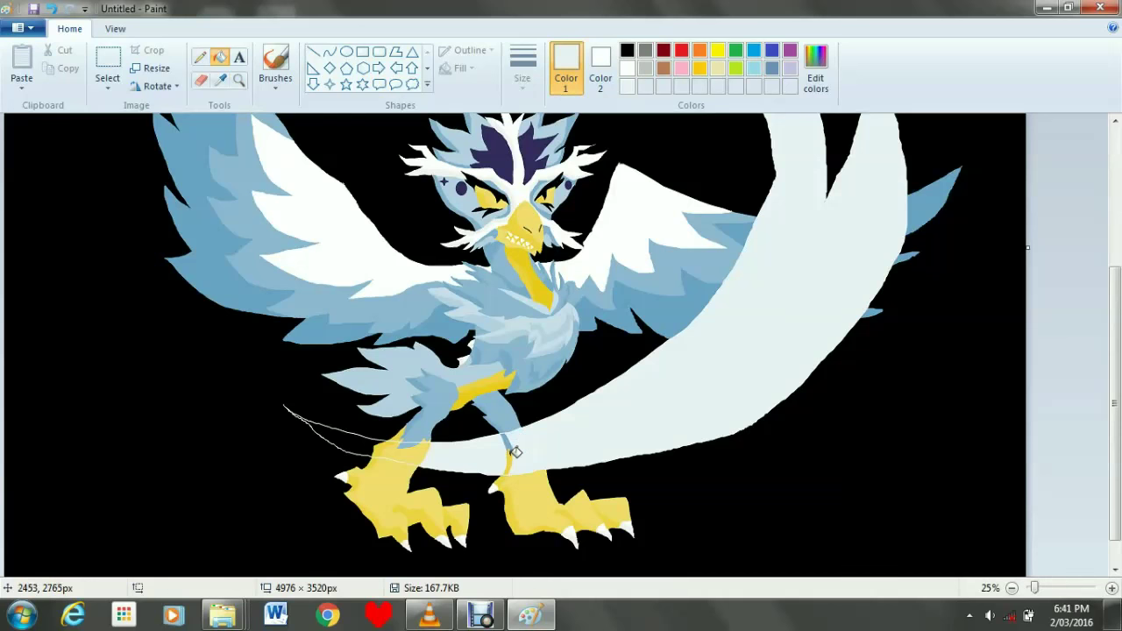
{"action": "left_click", "coordinate": [508, 442]}
{"action": "left_click", "coordinate": [413, 445]}
{"action": "left_click", "coordinate": [372, 444]}
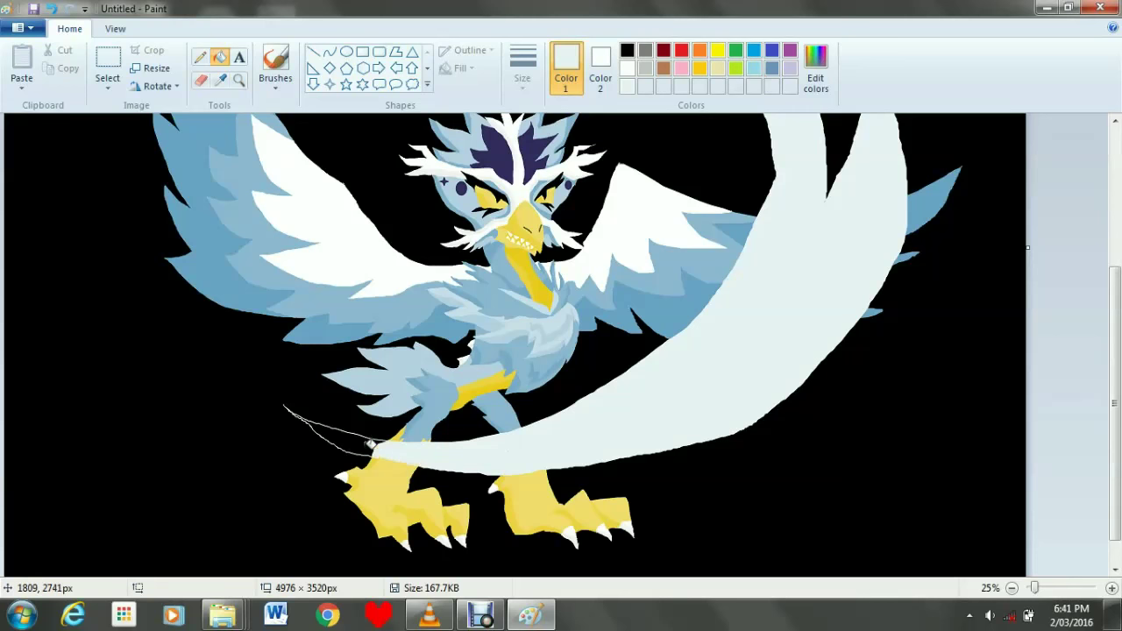
{"action": "left_click", "coordinate": [370, 444]}
Draw a red heart about 217 × 223 px near the outer edge of the pale sweeping shape and fill it red.
{"action": "scroll", "coordinate": [603, 435], "scroll_direction": "up", "scroll_amount": 4}
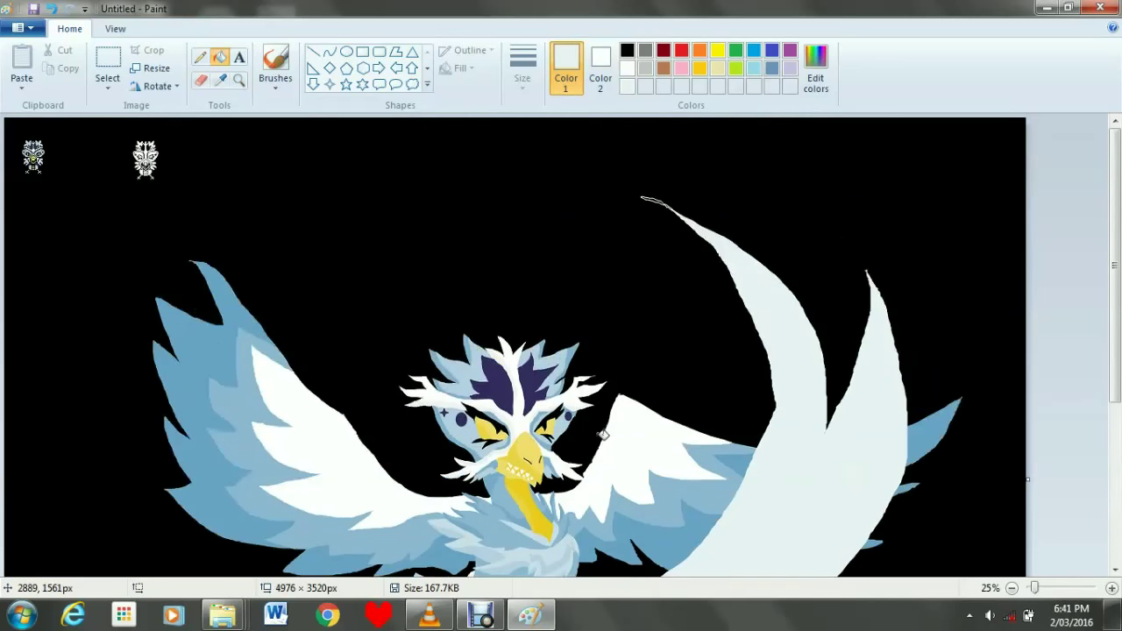
{"action": "scroll", "coordinate": [603, 435], "scroll_direction": "down", "scroll_amount": 2}
{"action": "scroll", "coordinate": [603, 435], "scroll_direction": "down", "scroll_amount": 2}
{"action": "scroll", "coordinate": [613, 433], "scroll_direction": "up", "scroll_amount": 2}
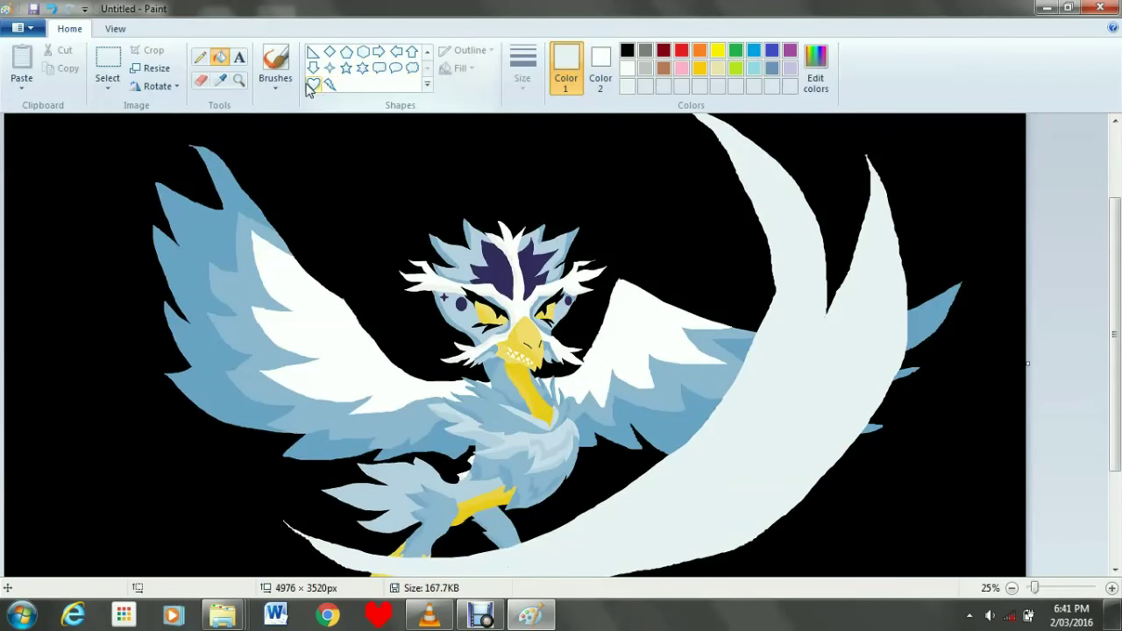
{"action": "left_click", "coordinate": [312, 84]}
{"action": "left_click", "coordinate": [682, 51]}
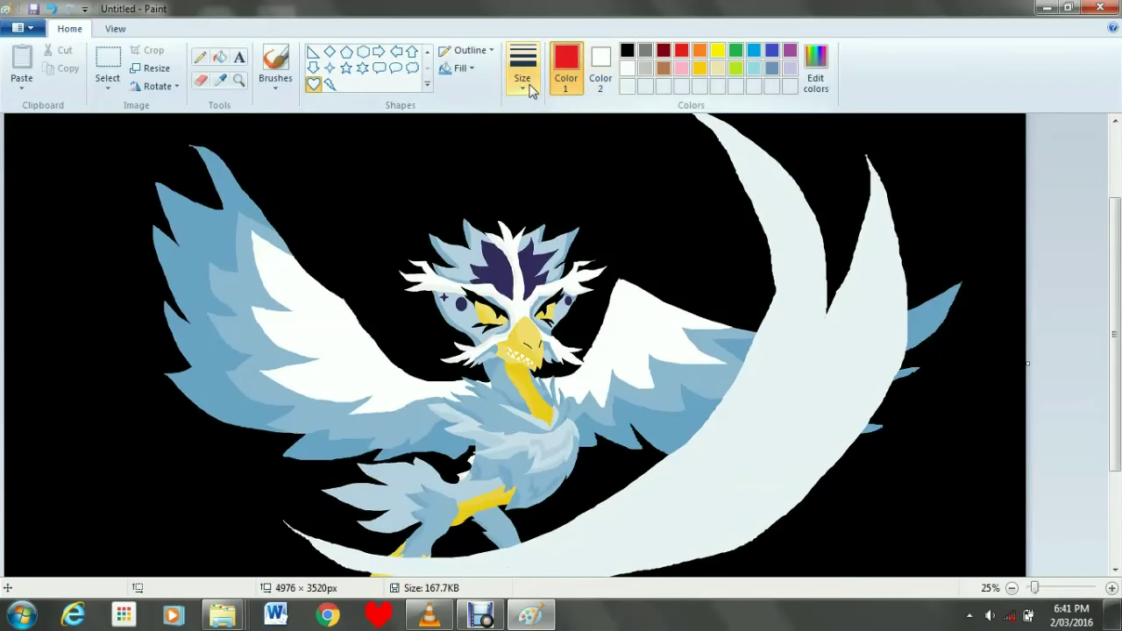
{"action": "left_click", "coordinate": [522, 65]}
{"action": "left_click", "coordinate": [506, 155]}
{"action": "left_click_drag", "start_coordinate": [782, 396], "coordinate": [821, 456]}
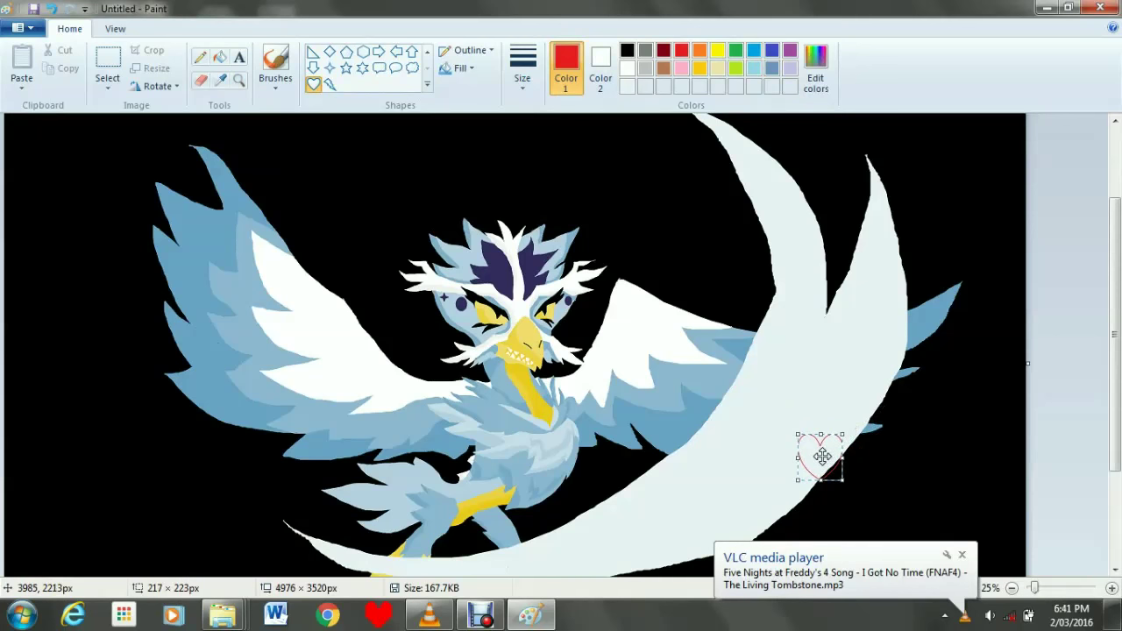
{"action": "left_click", "coordinate": [931, 472]}
{"action": "scroll", "coordinate": [932, 472], "scroll_direction": "down", "scroll_amount": 3}
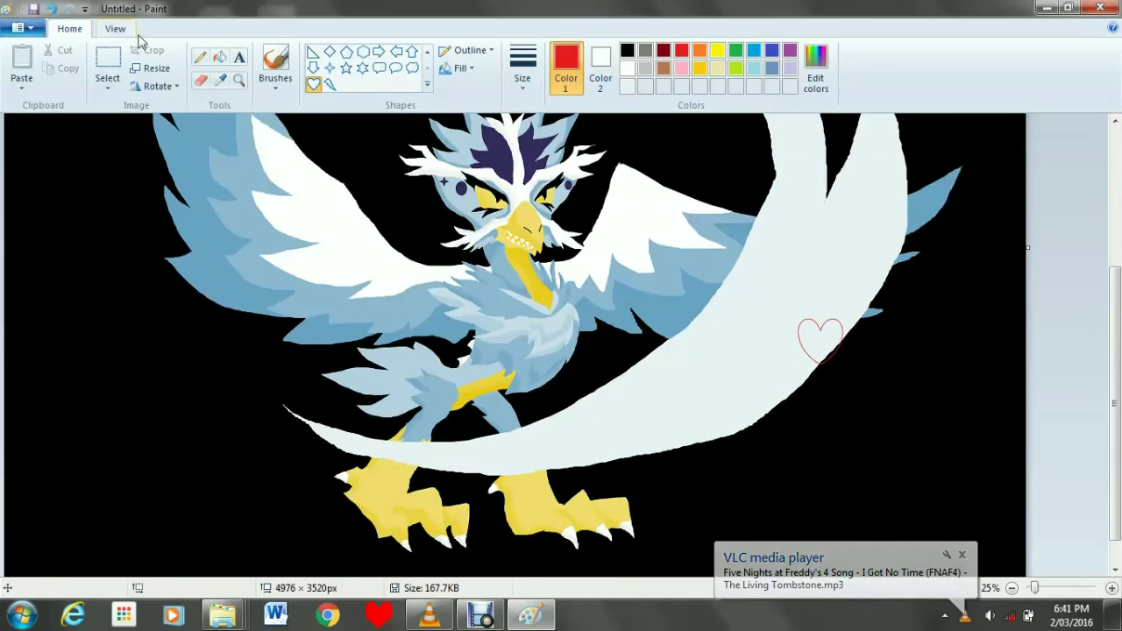
{"action": "left_click", "coordinate": [219, 57]}
{"action": "left_click", "coordinate": [822, 344]}
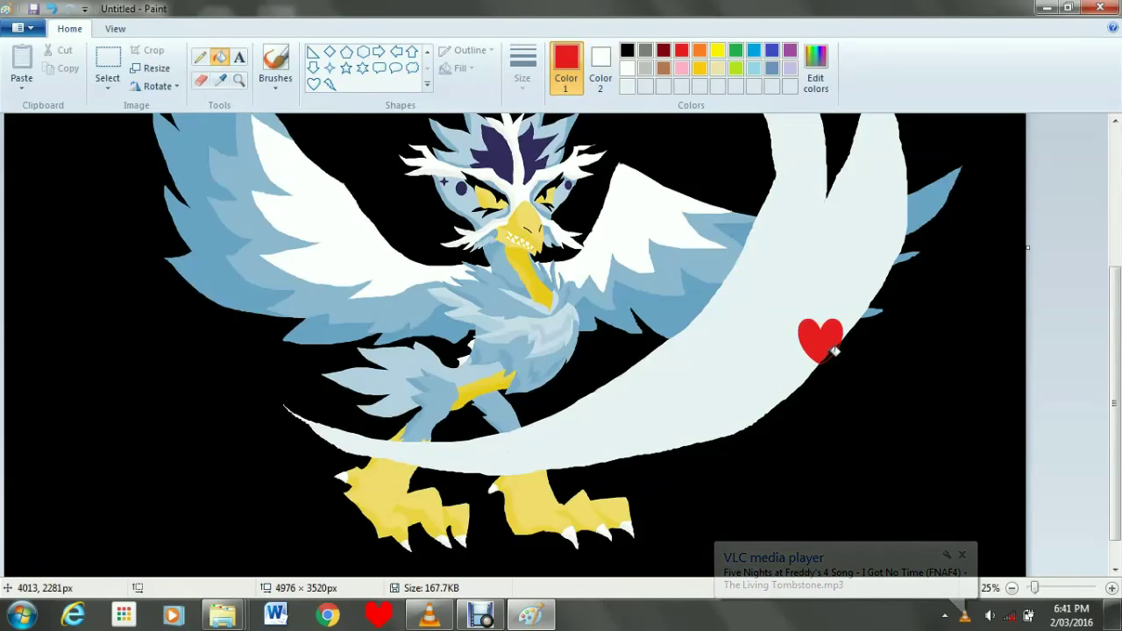
Delete the two small reference heads from the canvas's upper-left corner and fill the cleared area with black.
{"action": "scroll", "coordinate": [964, 435], "scroll_direction": "up", "scroll_amount": 3}
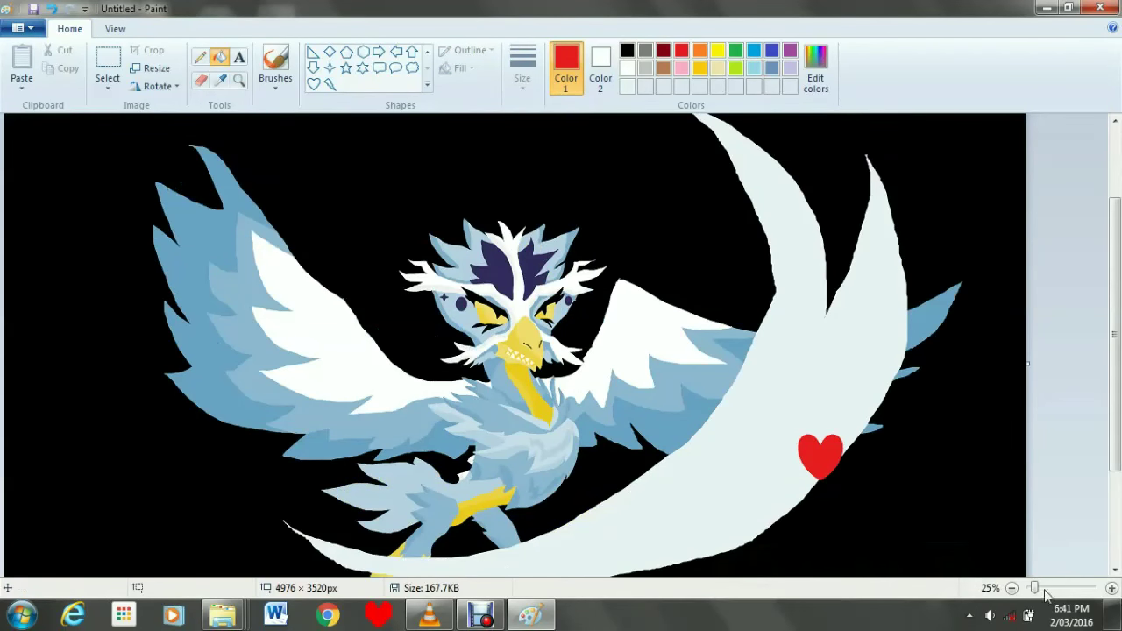
{"action": "left_click", "coordinate": [1012, 588]}
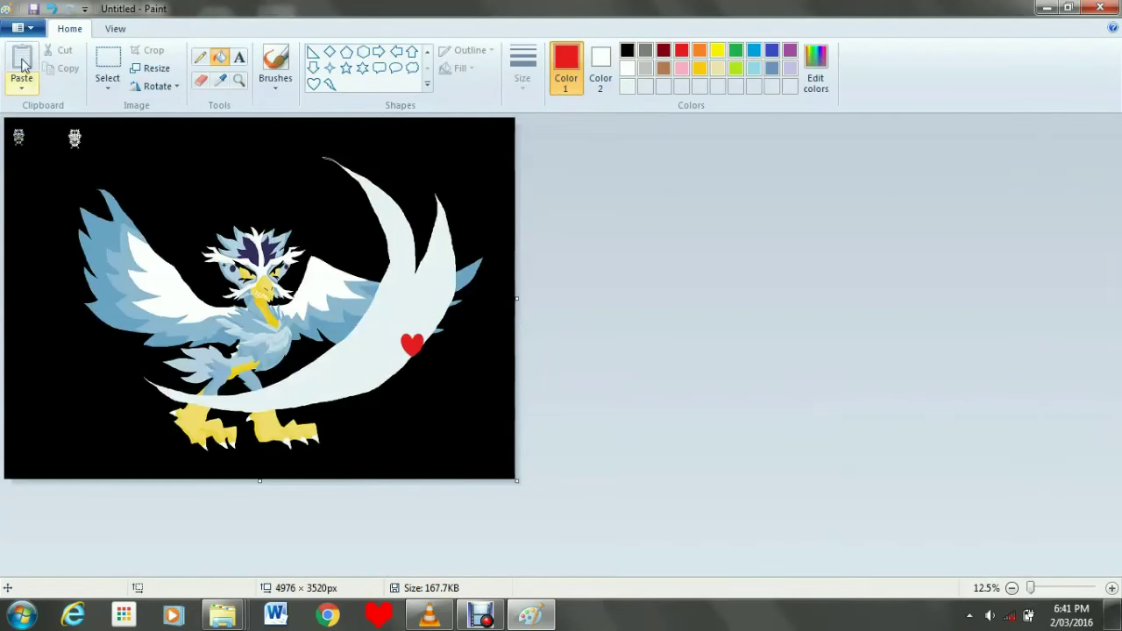
{"action": "left_click", "coordinate": [108, 72]}
{"action": "left_click_drag", "start_coordinate": [123, 133], "coordinate": [7, 138]}
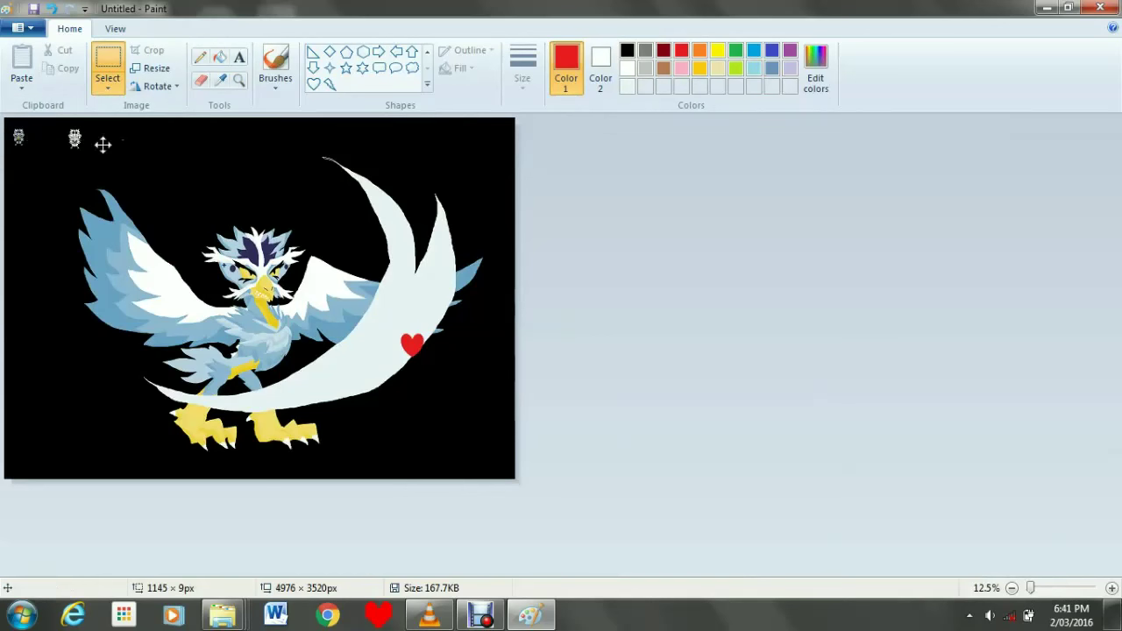
{"action": "left_click_drag", "start_coordinate": [124, 166], "coordinate": [4, 120]}
{"action": "key", "text": "Delete"}
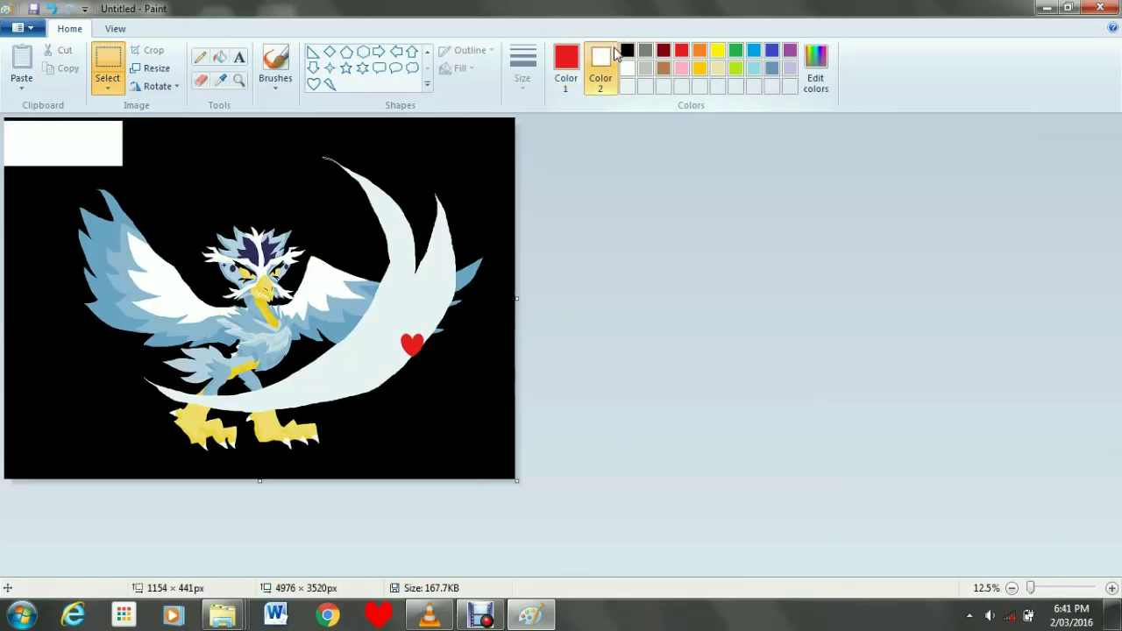
{"action": "left_click", "coordinate": [627, 53]}
{"action": "left_click", "coordinate": [219, 57]}
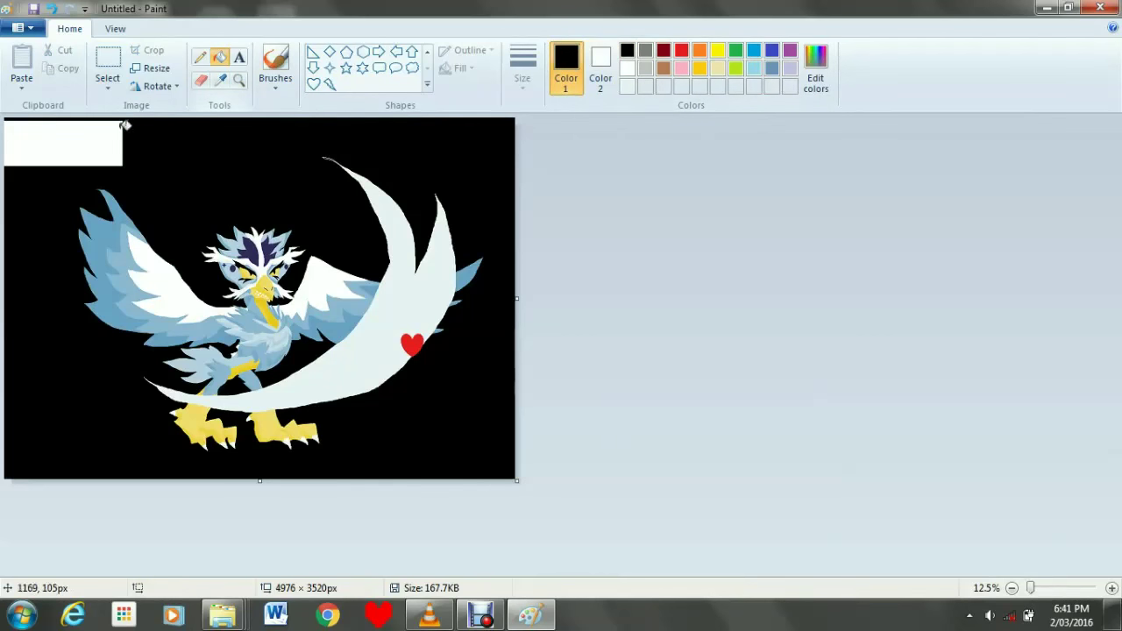
{"action": "left_click", "coordinate": [107, 141]}
Move the whole drawing up and left on the canvas and trim the canvas to 4312 × 3160 px to remove the white margins.
{"action": "left_click", "coordinate": [107, 70]}
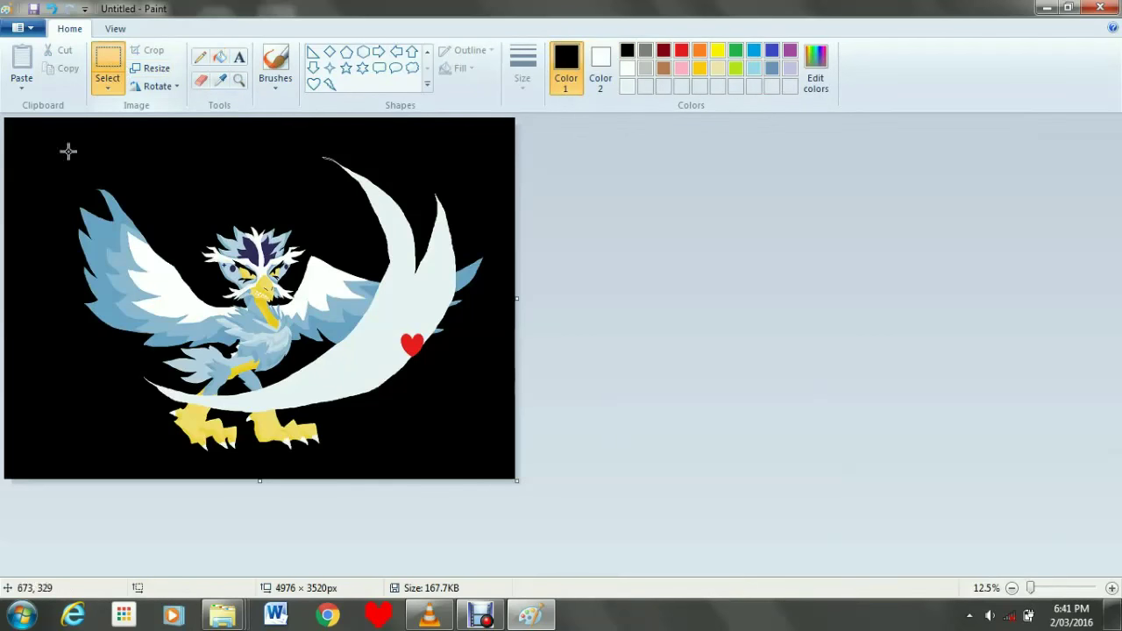
{"action": "left_click_drag", "start_coordinate": [36, 124], "coordinate": [496, 469]}
{"action": "left_click_drag", "start_coordinate": [411, 387], "coordinate": [360, 358]}
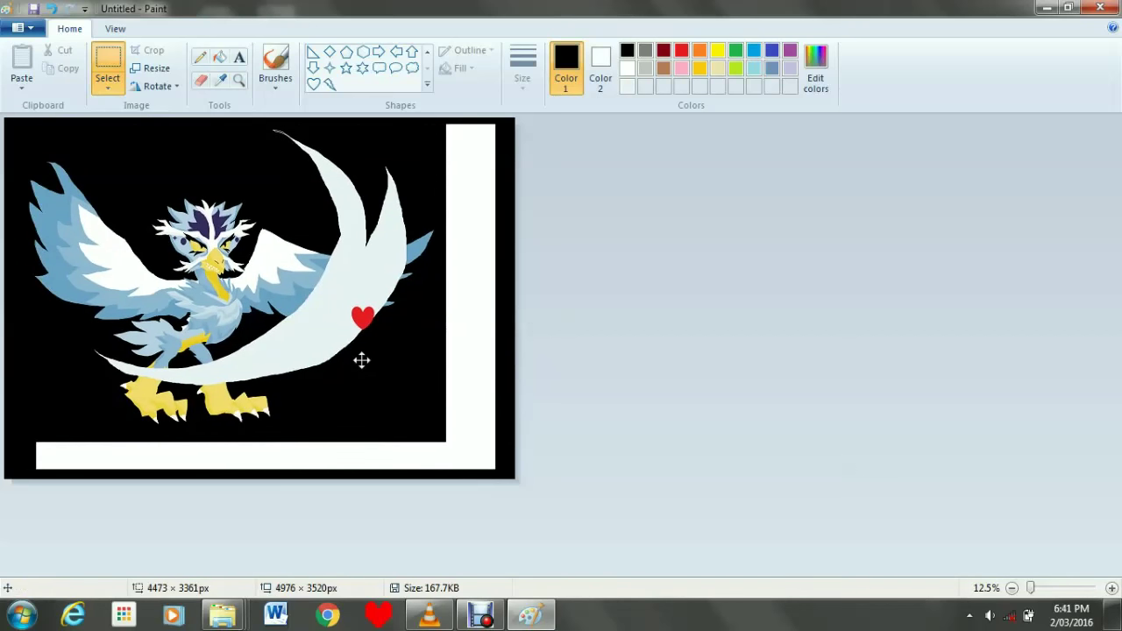
{"action": "left_click", "coordinate": [561, 461]}
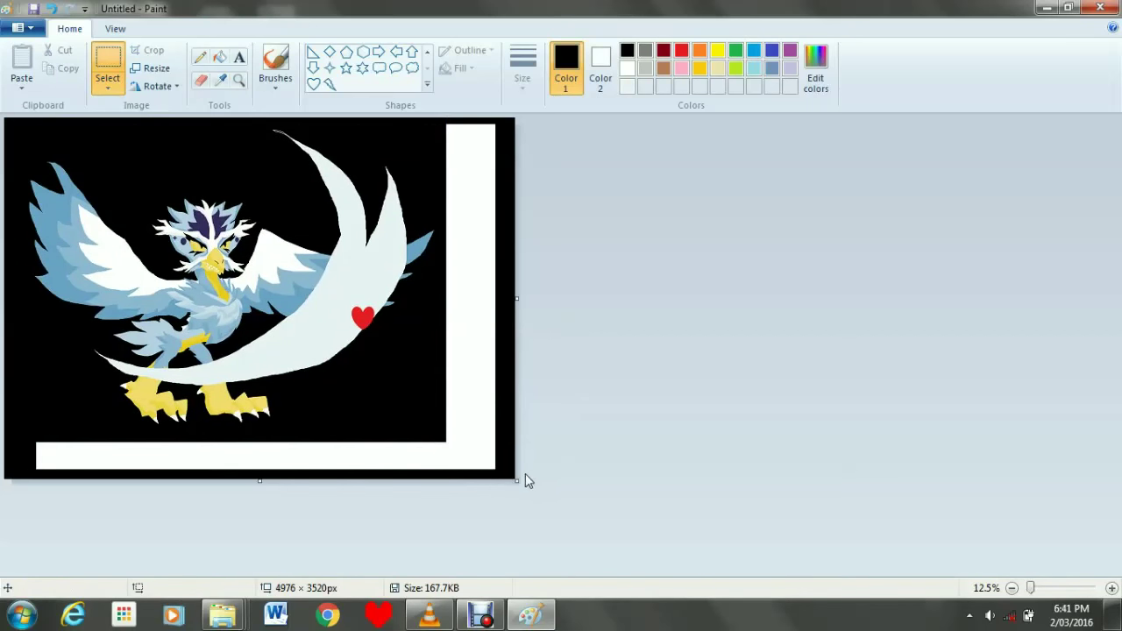
{"action": "left_click_drag", "start_coordinate": [517, 480], "coordinate": [447, 442]}
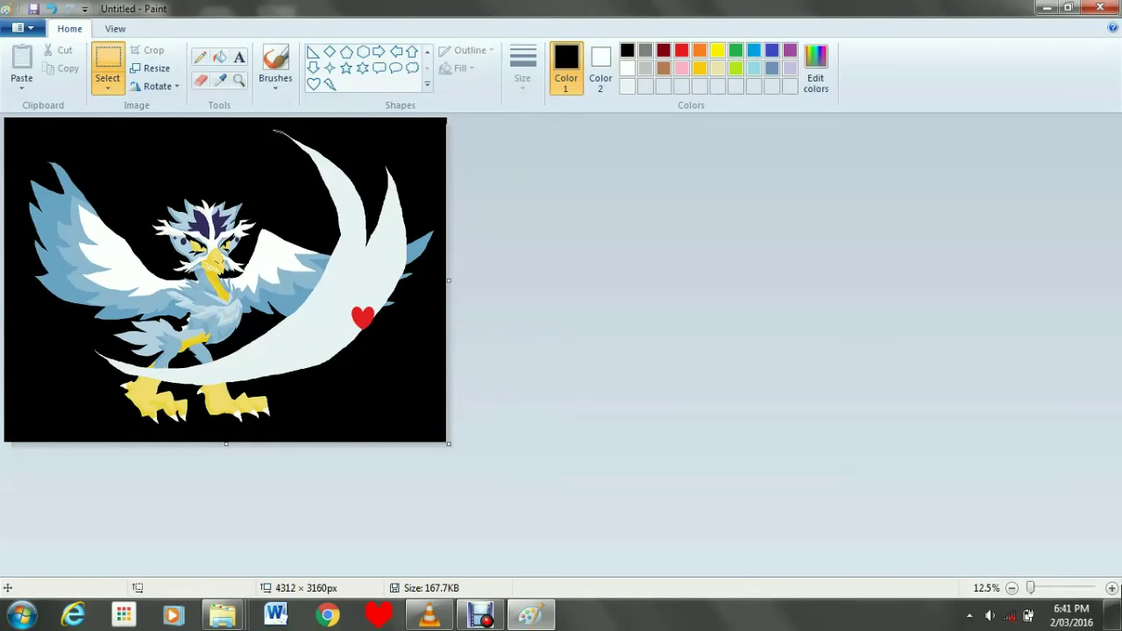
Sample the sweeping shape's pale color, fill its hollow upper-left tip and close the remaining black gaps with the pencil.
{"action": "left_click", "coordinate": [1111, 587]}
{"action": "left_click", "coordinate": [1111, 587]}
{"action": "left_click_drag", "start_coordinate": [512, 570], "coordinate": [570, 561]}
{"action": "left_click", "coordinate": [220, 80]}
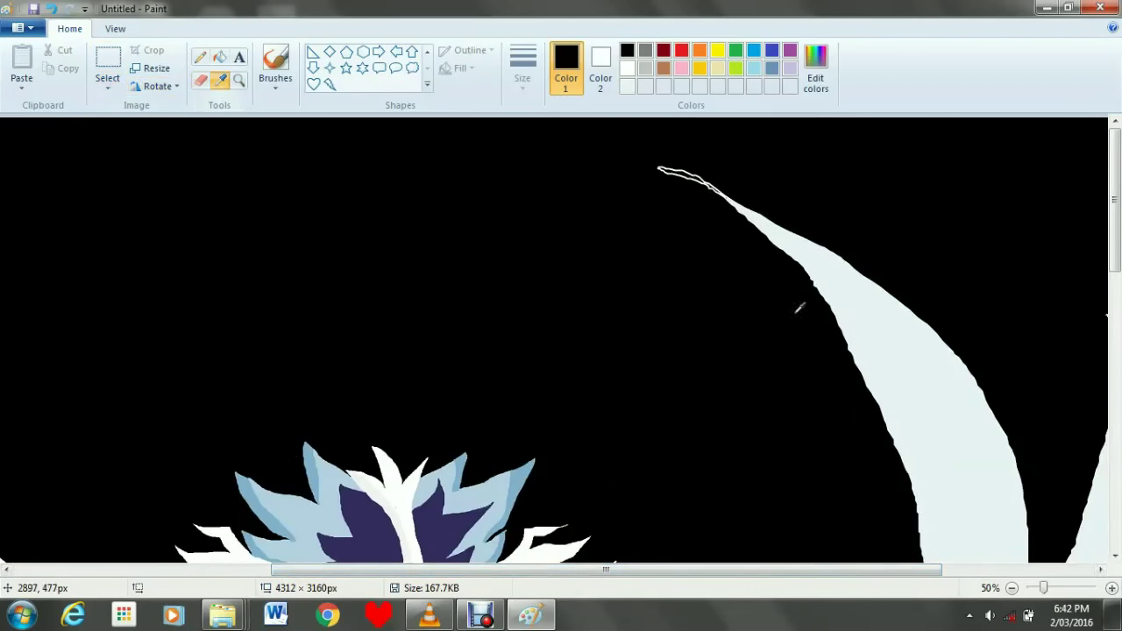
{"action": "left_click", "coordinate": [848, 266]}
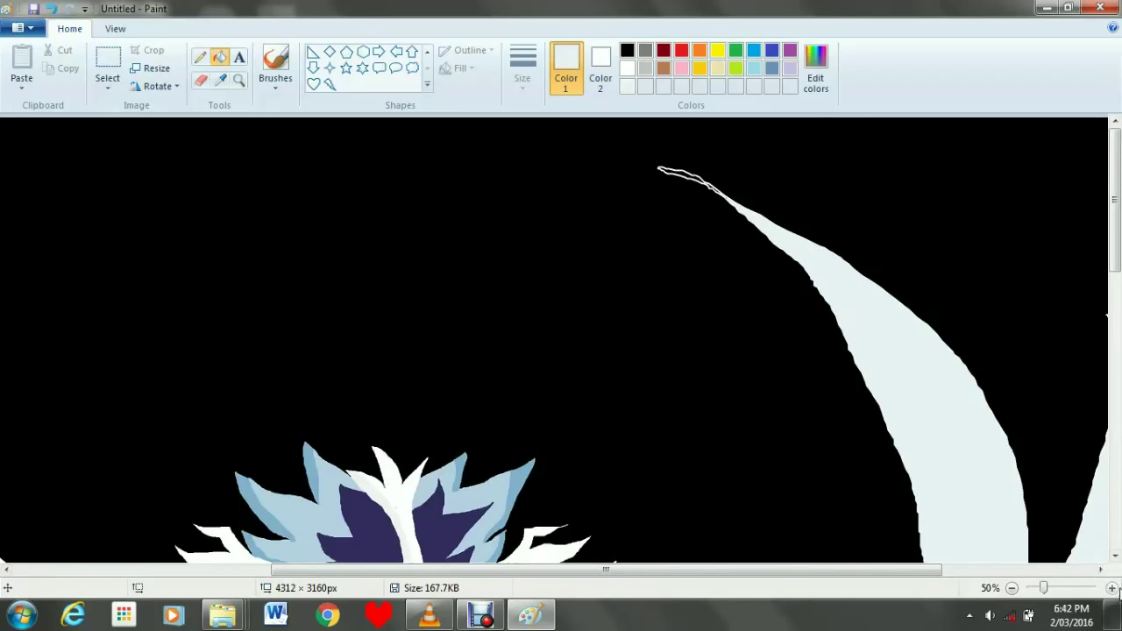
{"action": "left_click", "coordinate": [1113, 592]}
{"action": "scroll", "coordinate": [609, 255], "scroll_direction": "right", "scroll_amount": 5}
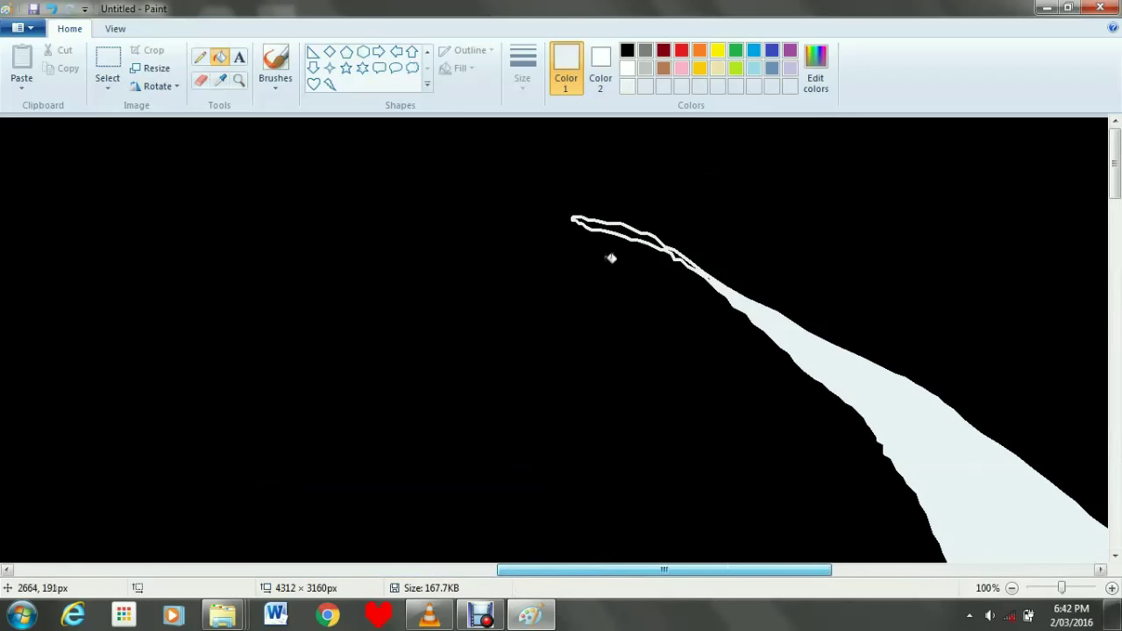
{"action": "left_click", "coordinate": [611, 222]}
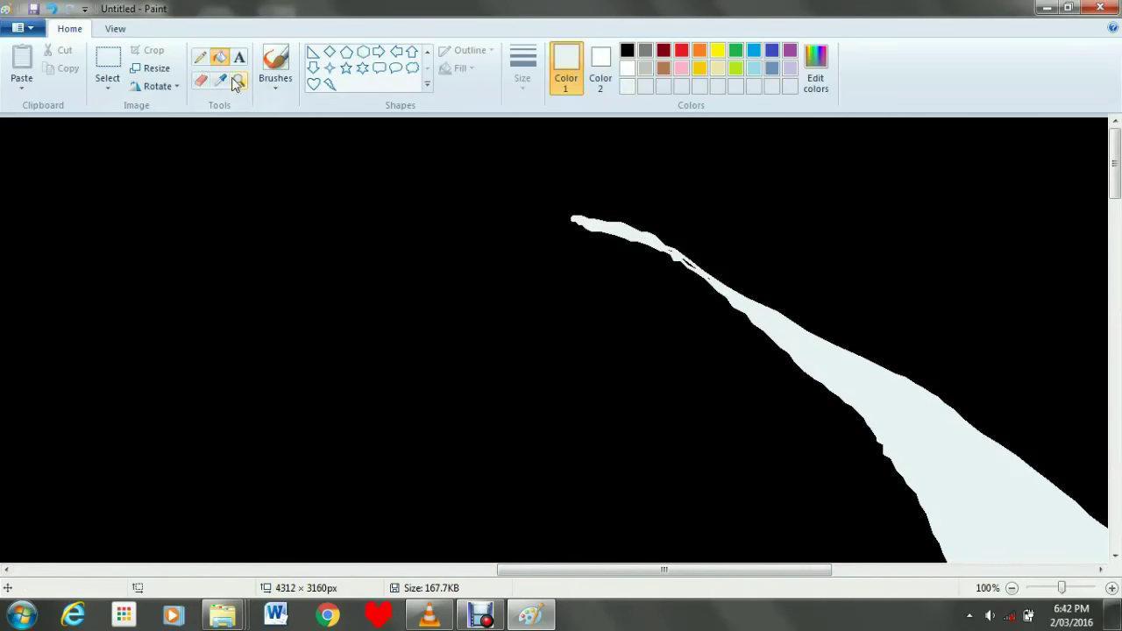
{"action": "left_click", "coordinate": [200, 57]}
{"action": "mouse_move", "coordinate": [682, 259]}
{"action": "left_mouse_down"}
{"action": "mouse_move", "coordinate": [713, 281]}
{"action": "mouse_move", "coordinate": [705, 270]}
{"action": "left_mouse_up"}
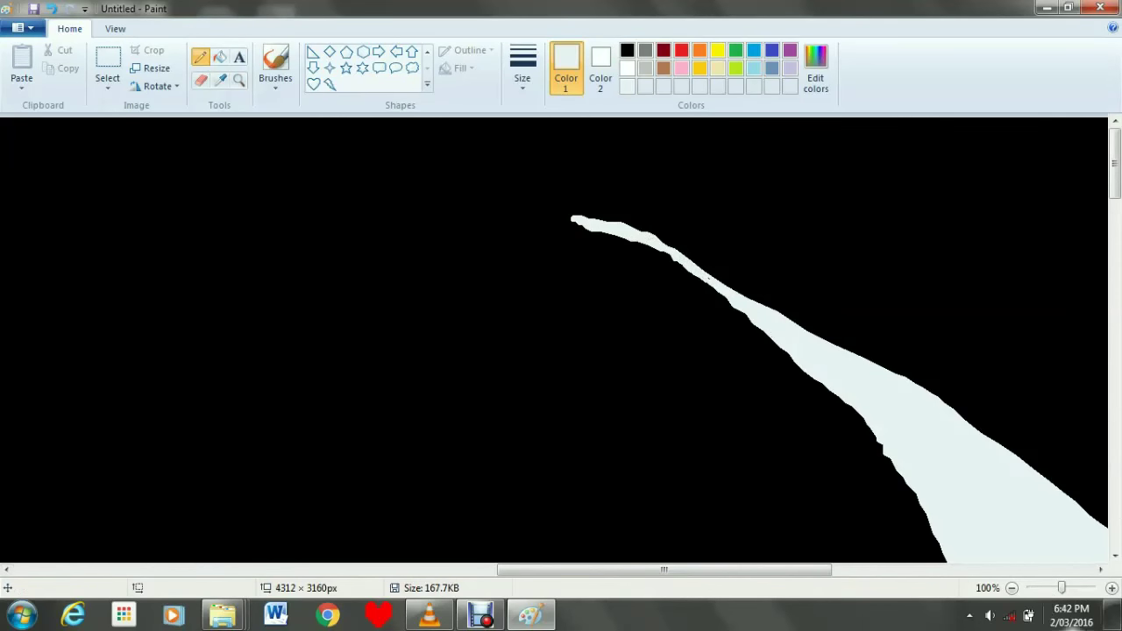
Try outlining two pointed feather shapes in the pale color between the left wing and the head, and undo them.
{"action": "left_click", "coordinate": [1013, 588]}
{"action": "left_click", "coordinate": [1012, 588]}
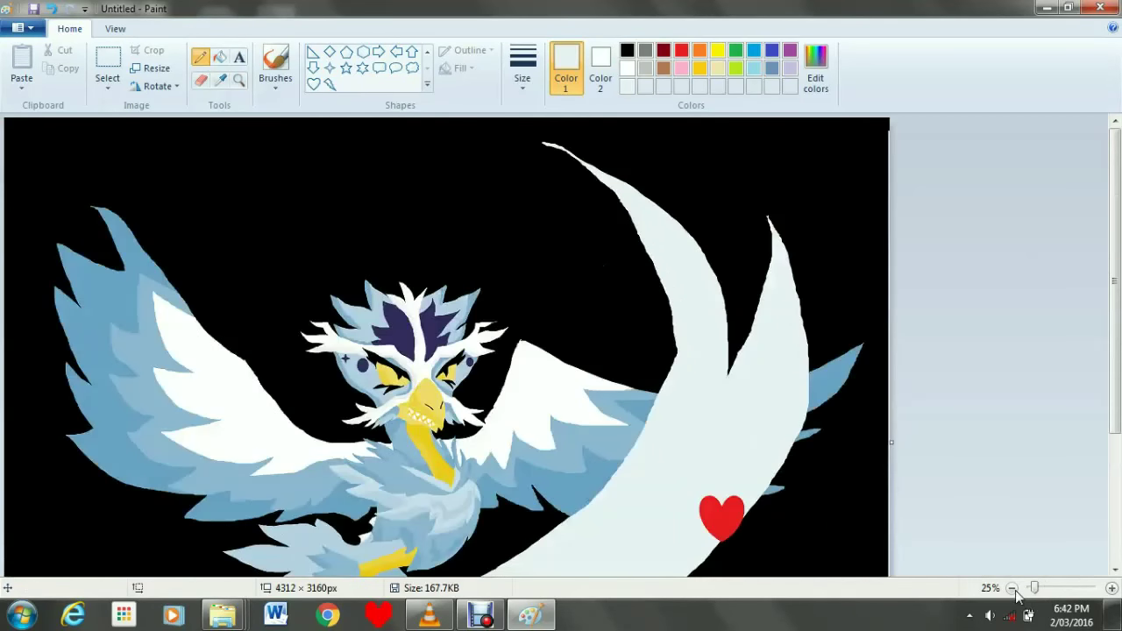
{"action": "left_click", "coordinate": [1013, 588]}
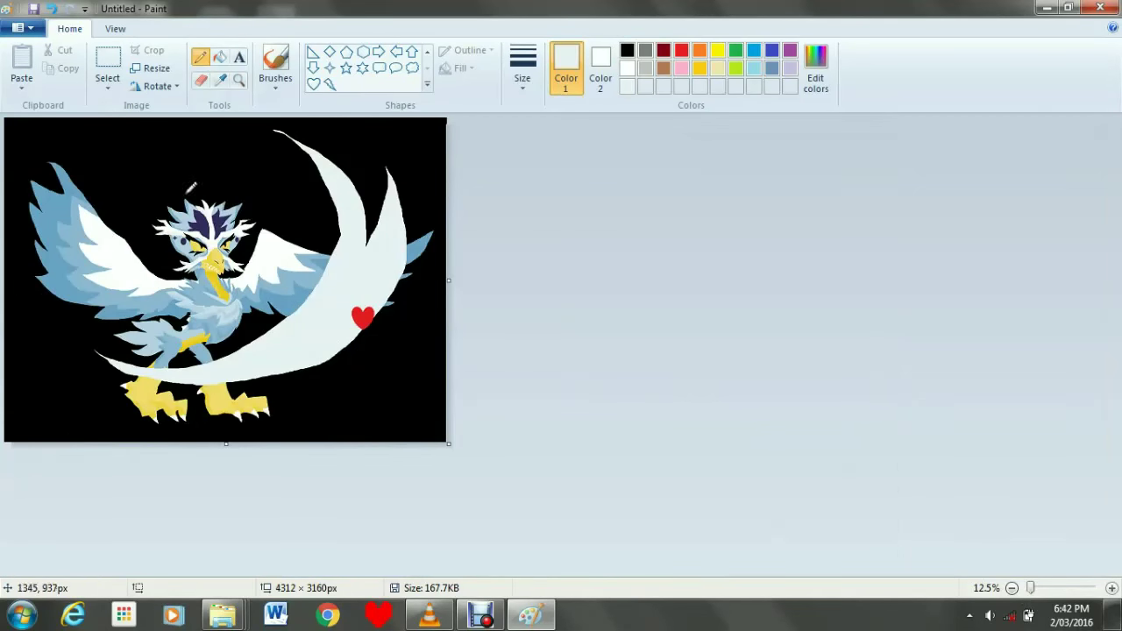
{"action": "left_click", "coordinate": [1112, 588]}
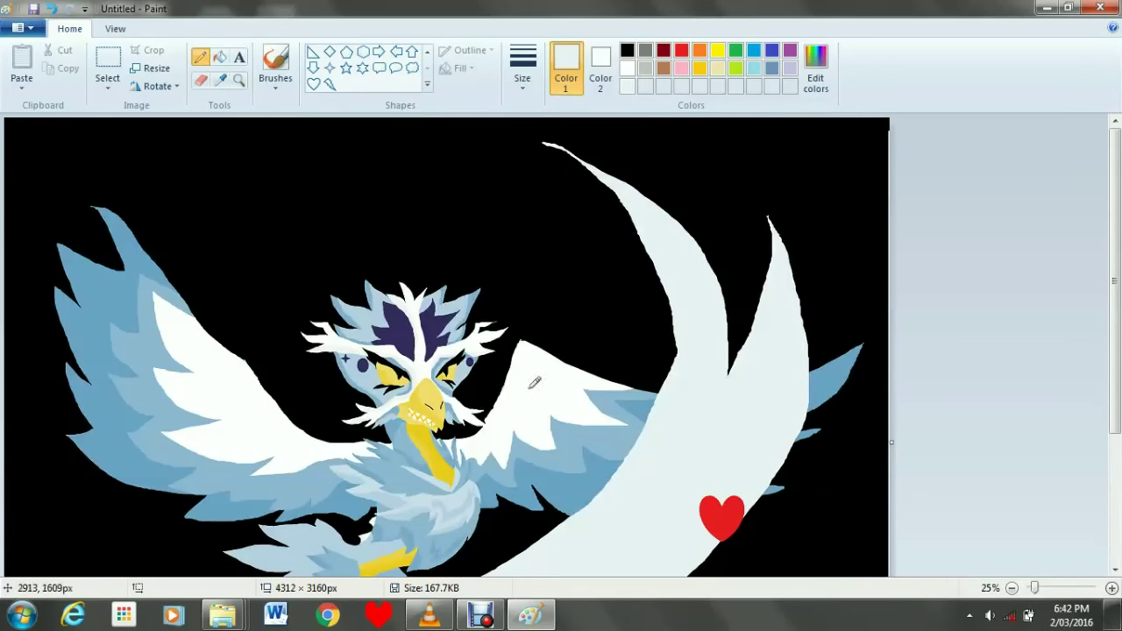
{"action": "mouse_move", "coordinate": [312, 275]}
{"action": "left_mouse_down"}
{"action": "mouse_move", "coordinate": [219, 163]}
{"action": "mouse_move", "coordinate": [311, 279]}
{"action": "mouse_move", "coordinate": [300, 292]}
{"action": "mouse_move", "coordinate": [259, 268]}
{"action": "mouse_move", "coordinate": [174, 251]}
{"action": "mouse_move", "coordinate": [282, 297]}
{"action": "left_mouse_up"}
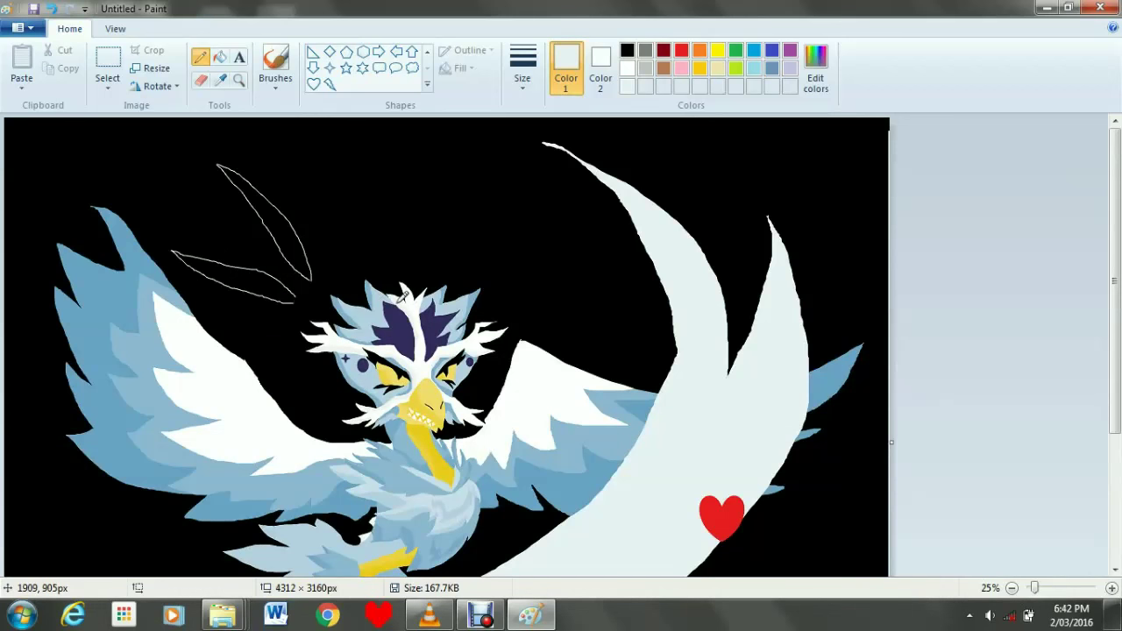
{"action": "key", "text": "ctrl+z"}
{"action": "key", "text": "ctrl+z"}
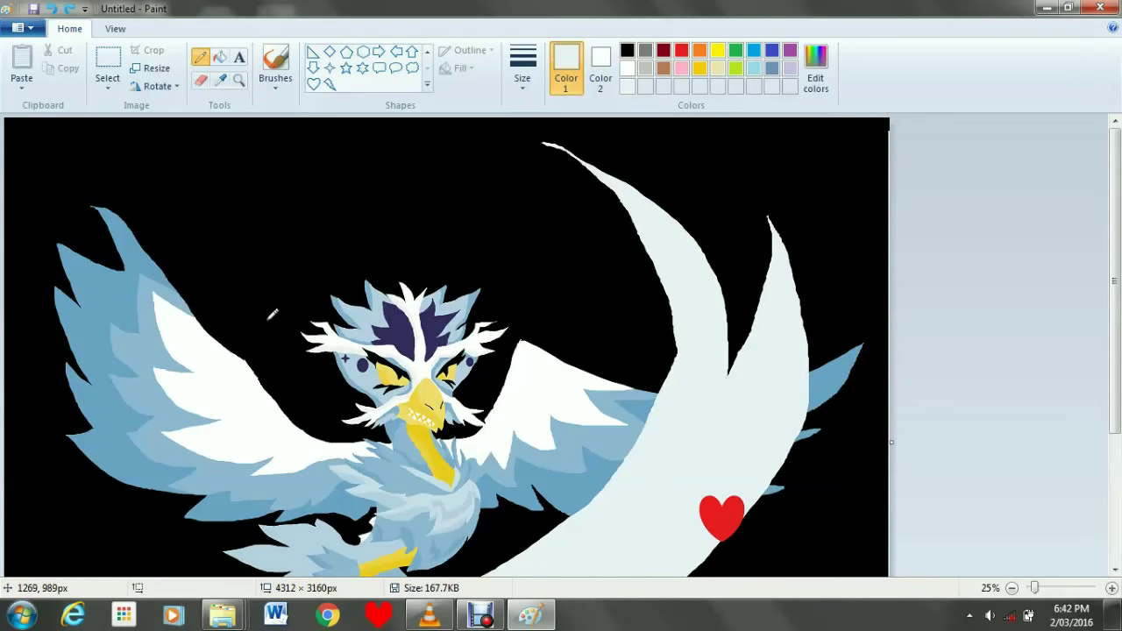
{"action": "scroll", "coordinate": [814, 497], "scroll_direction": "down", "scroll_amount": 5}
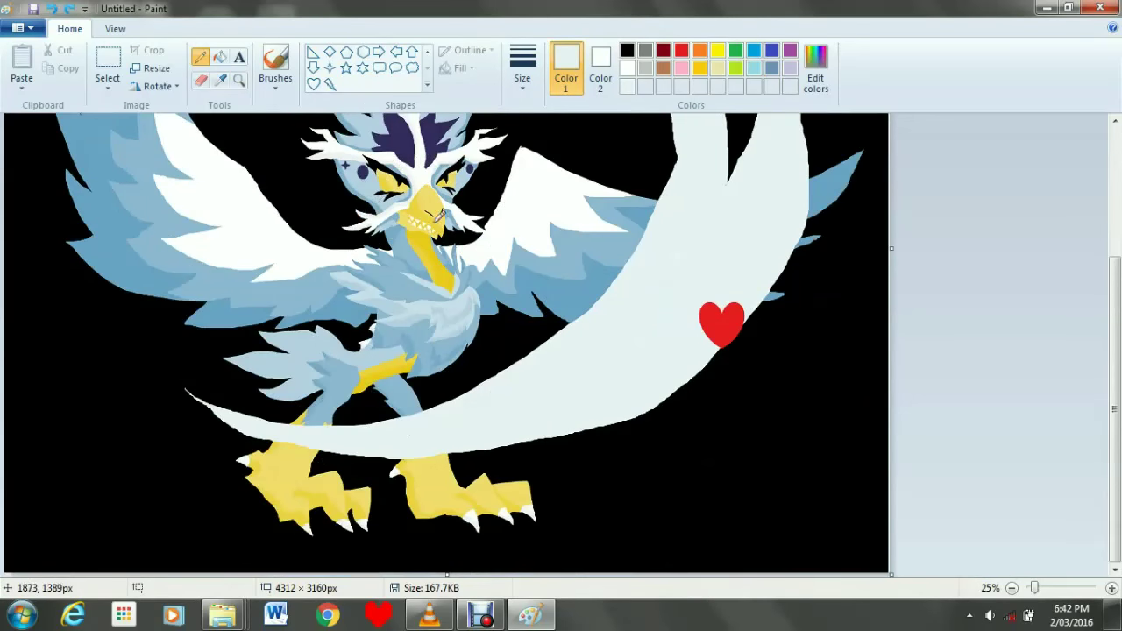
{"action": "scroll", "coordinate": [315, 186], "scroll_direction": "up", "scroll_amount": 3}
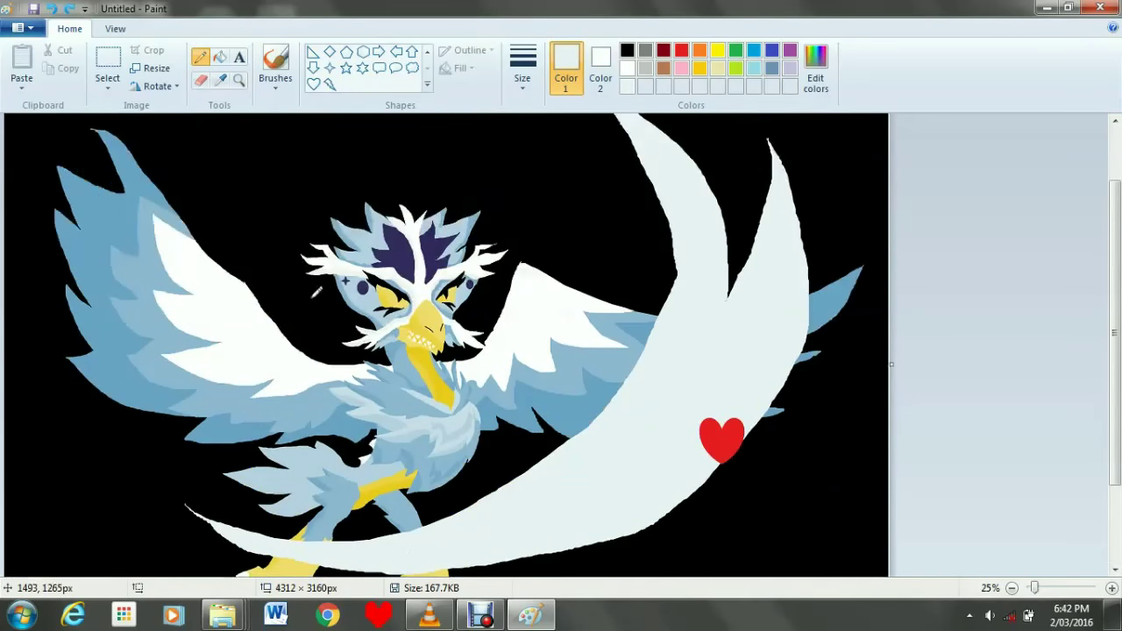
Outline a crescent over the inner part of the left wing beside the body and fill it with the pale color.
{"action": "mouse_move", "coordinate": [297, 330]}
{"action": "left_mouse_down"}
{"action": "mouse_move", "coordinate": [350, 430]}
{"action": "mouse_move", "coordinate": [423, 465]}
{"action": "left_mouse_up"}
{"action": "key", "text": "ctrl+z"}
{"action": "mouse_move", "coordinate": [309, 323]}
{"action": "left_mouse_down"}
{"action": "mouse_move", "coordinate": [268, 358]}
{"action": "mouse_move", "coordinate": [276, 411]}
{"action": "mouse_move", "coordinate": [327, 430]}
{"action": "left_mouse_up"}
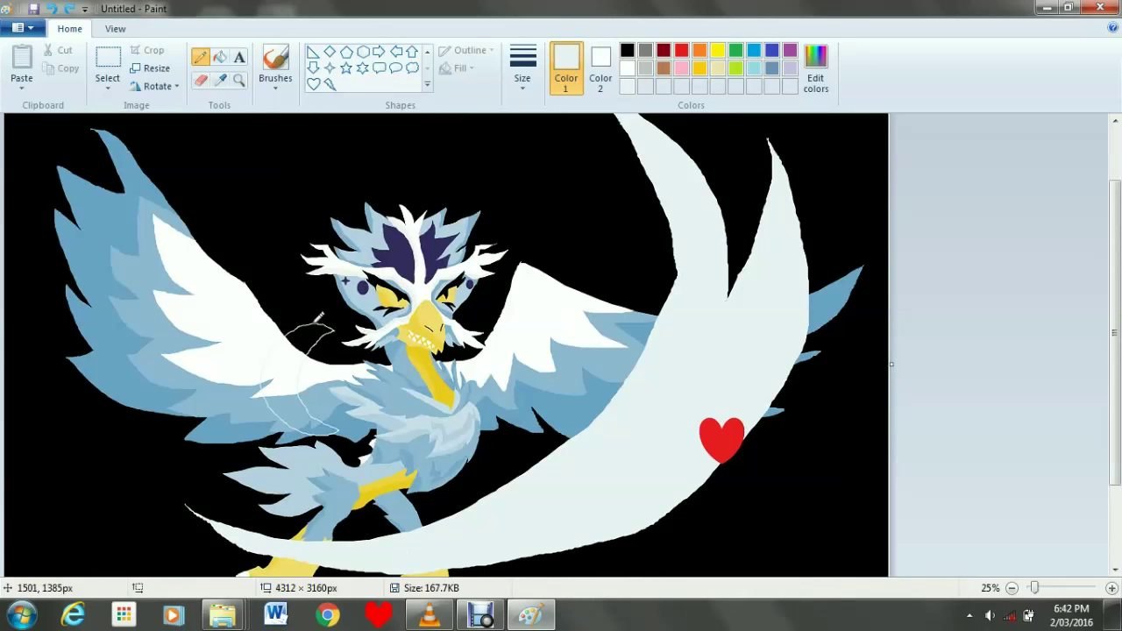
{"action": "left_click", "coordinate": [220, 58]}
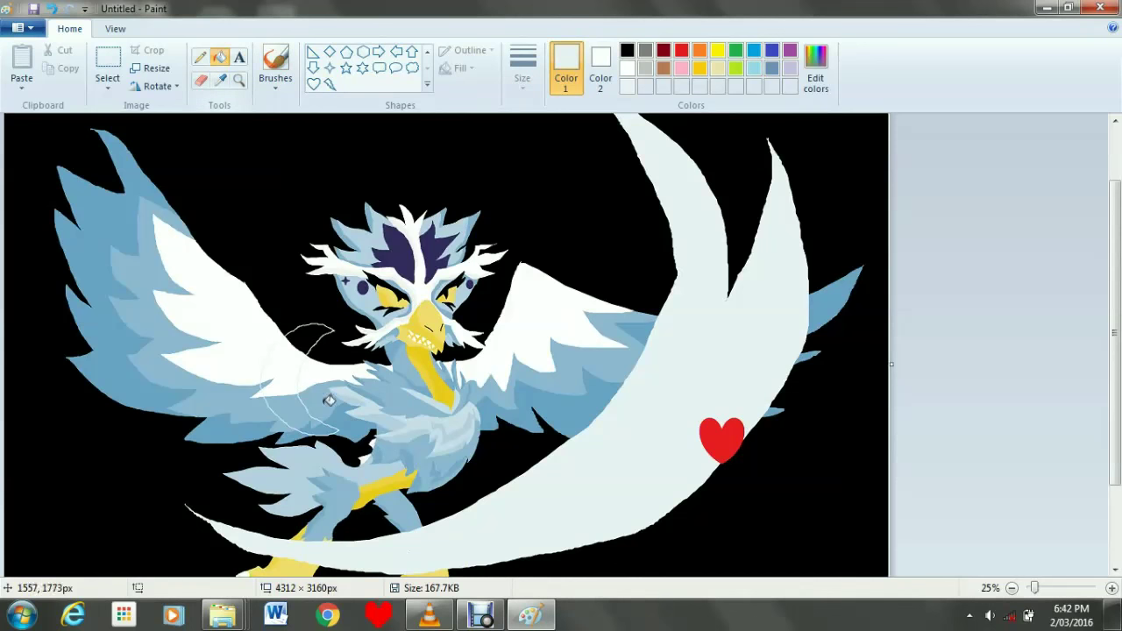
{"action": "left_click", "coordinate": [307, 343]}
{"action": "left_click", "coordinate": [288, 376]}
{"action": "left_click", "coordinate": [295, 403]}
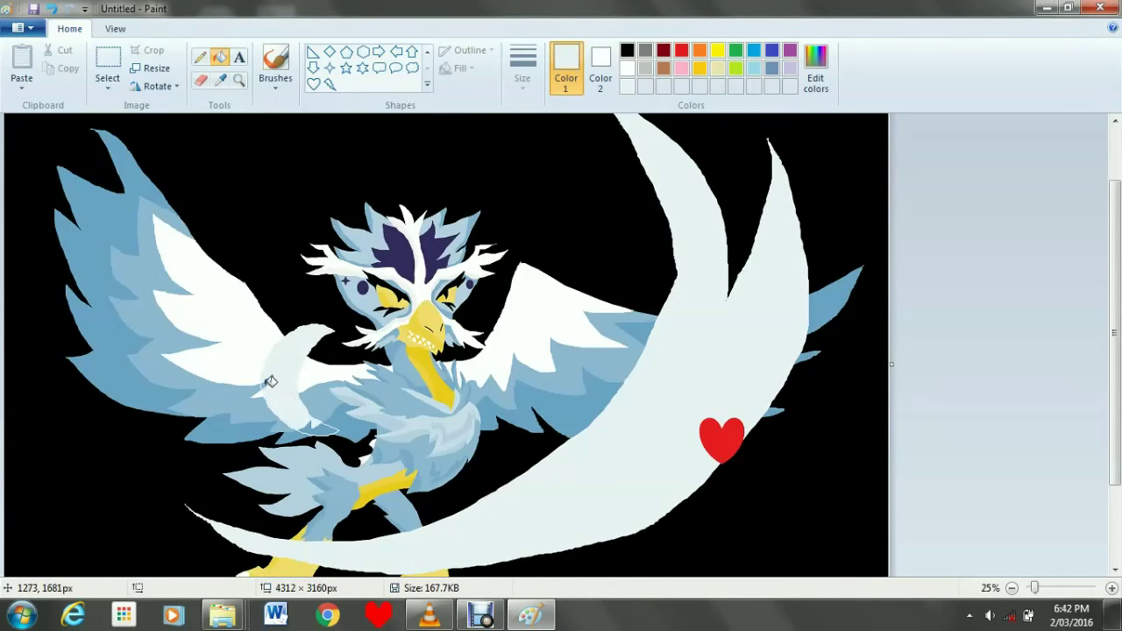
{"action": "left_click", "coordinate": [270, 382]}
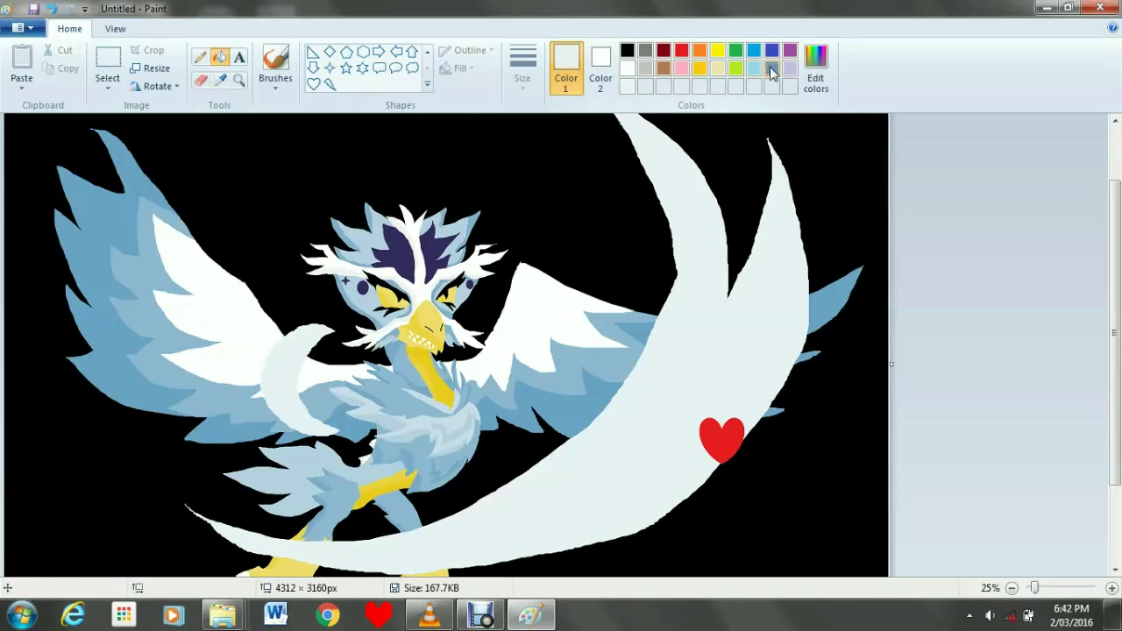
Mix a slightly darker pale blue (red 218, green 231, blue 241) and refill the crescent beside the body with it.
{"action": "left_click", "coordinate": [815, 70]}
{"action": "left_click", "coordinate": [732, 208]}
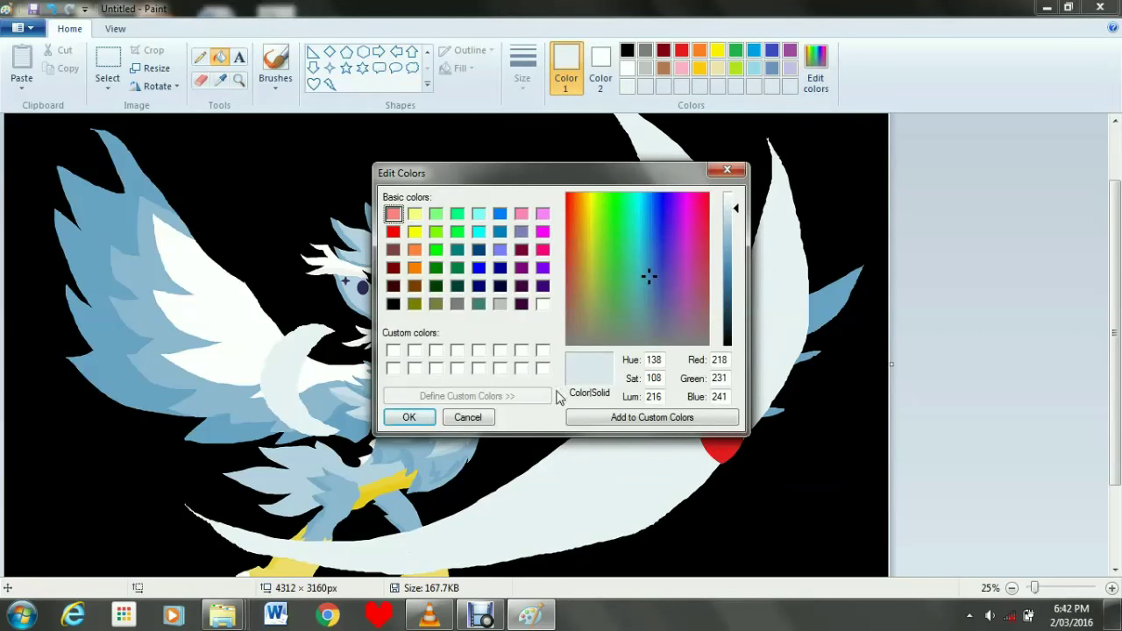
{"action": "left_click", "coordinate": [408, 417]}
{"action": "left_click", "coordinate": [296, 379]}
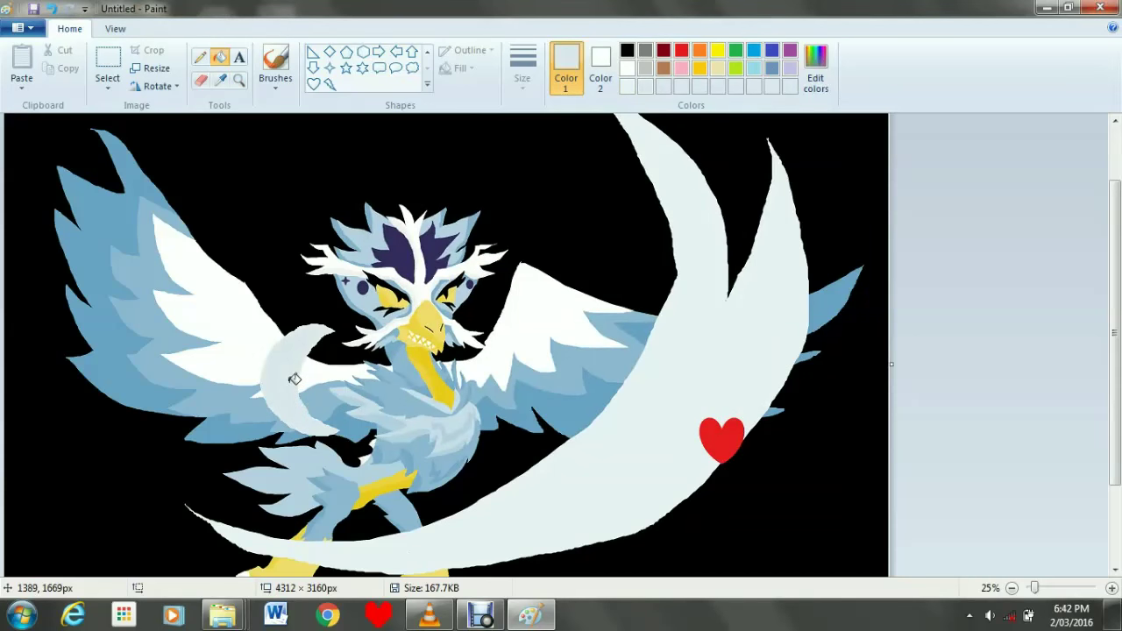
Outline a second crescent across the white area of the upper left wing and fill it with the pale blue.
{"action": "scroll", "coordinate": [296, 378], "scroll_direction": "down", "scroll_amount": 3}
{"action": "left_click", "coordinate": [200, 57]}
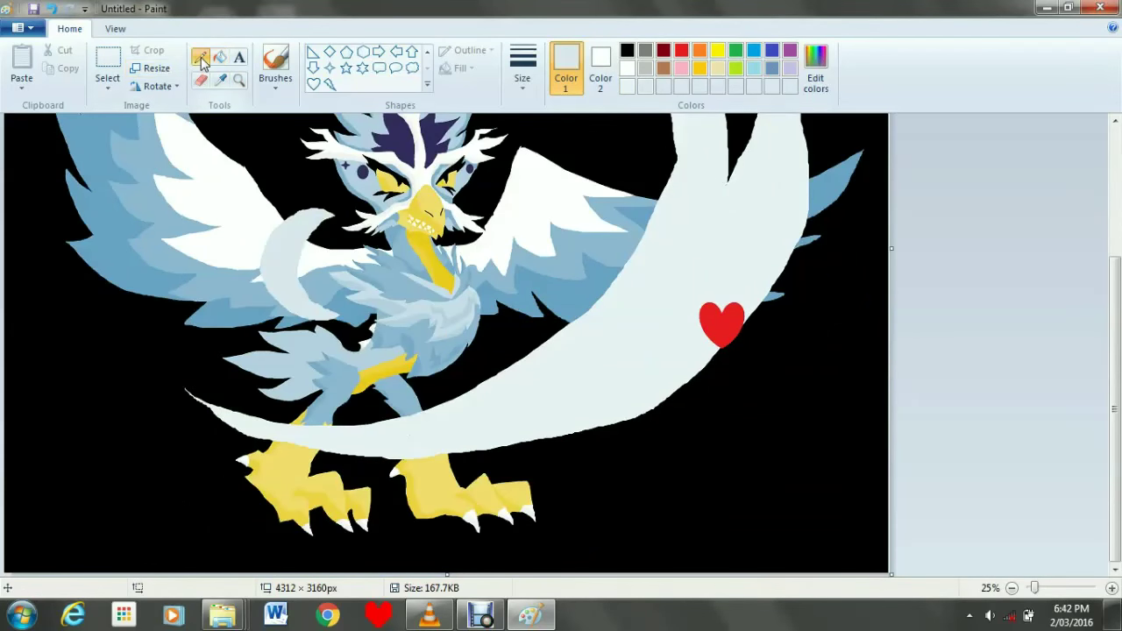
{"action": "scroll", "coordinate": [399, 362], "scroll_direction": "up", "scroll_amount": 3}
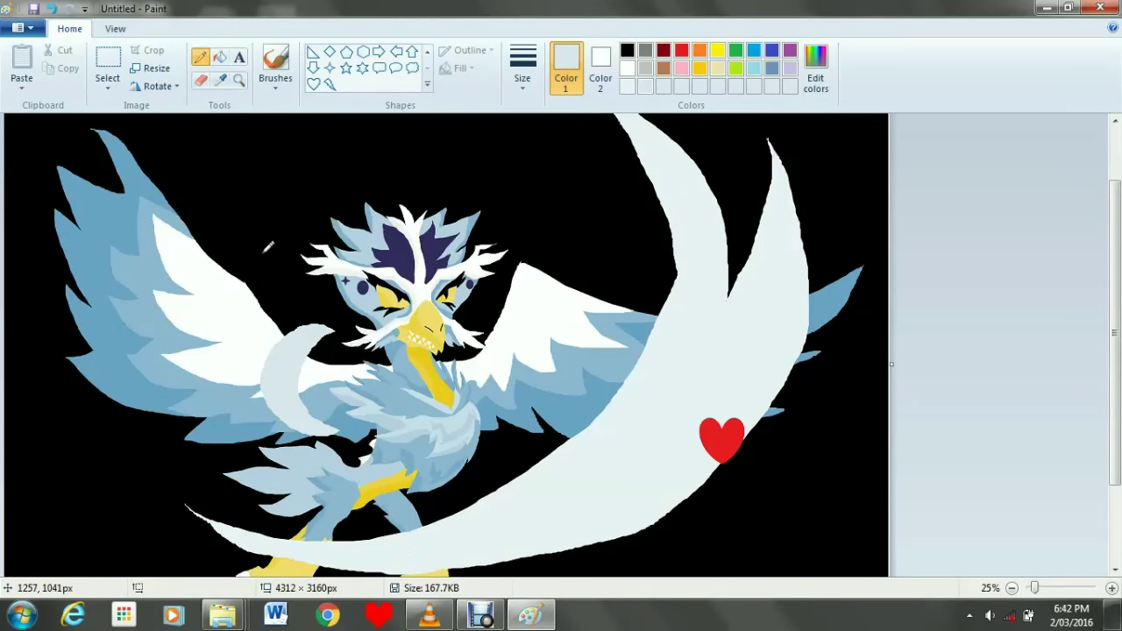
{"action": "mouse_move", "coordinate": [263, 251]}
{"action": "left_mouse_down"}
{"action": "mouse_move", "coordinate": [198, 239]}
{"action": "mouse_move", "coordinate": [164, 279]}
{"action": "left_mouse_up"}
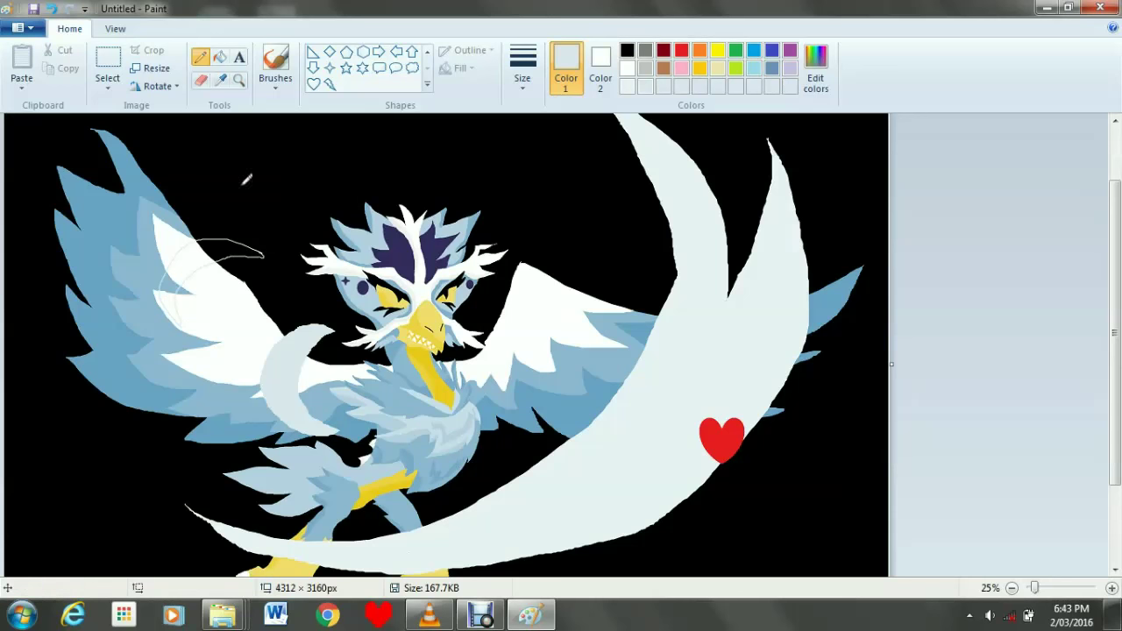
{"action": "left_click", "coordinate": [219, 56]}
{"action": "left_click", "coordinate": [217, 247]}
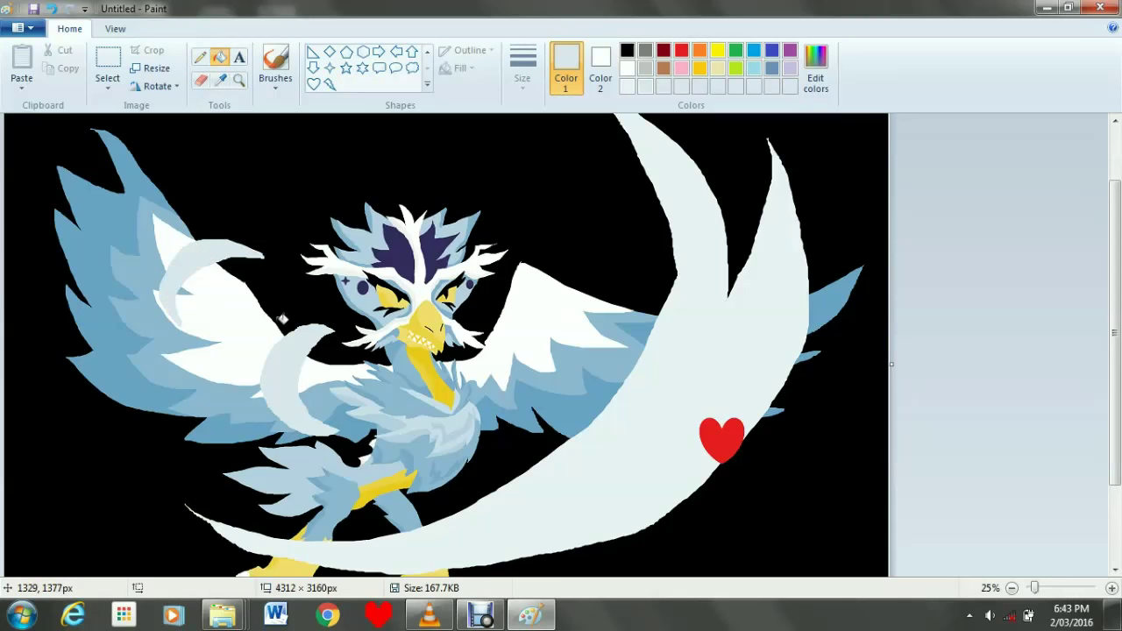
Outline a third, arched crescent above the tip of the left wing, try filling it with pale blue and undo the fill.
{"action": "scroll", "coordinate": [282, 319], "scroll_direction": "up", "scroll_amount": 3}
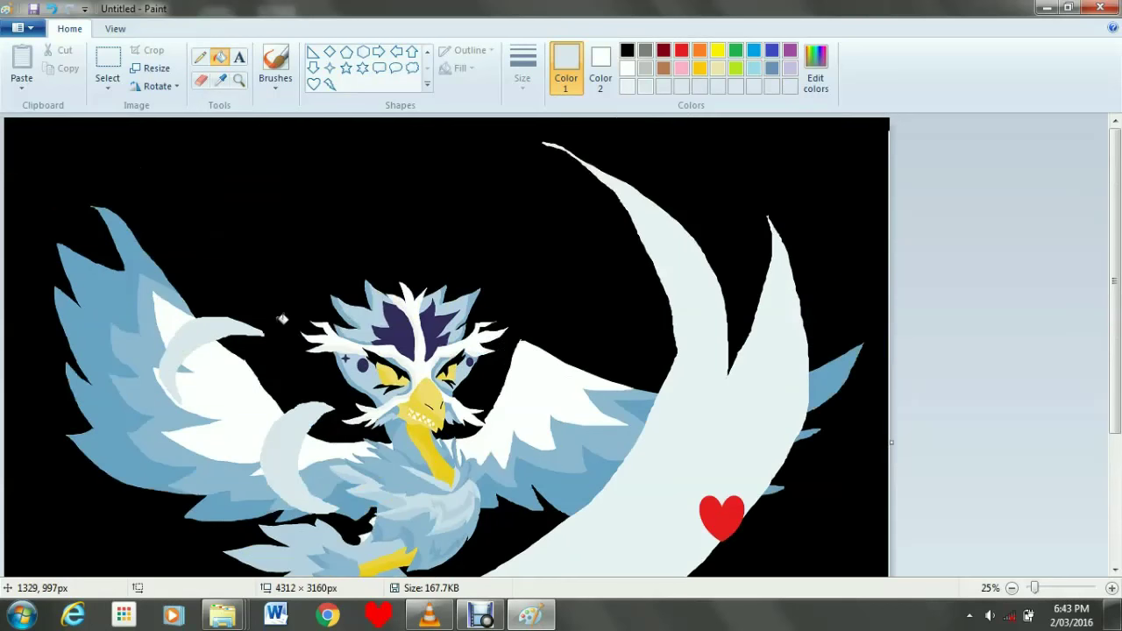
{"action": "left_click", "coordinate": [200, 56]}
{"action": "mouse_move", "coordinate": [242, 227]}
{"action": "left_mouse_down"}
{"action": "mouse_move", "coordinate": [186, 199]}
{"action": "mouse_move", "coordinate": [155, 217]}
{"action": "mouse_move", "coordinate": [148, 251]}
{"action": "mouse_move", "coordinate": [176, 227]}
{"action": "mouse_move", "coordinate": [225, 224]}
{"action": "left_mouse_up"}
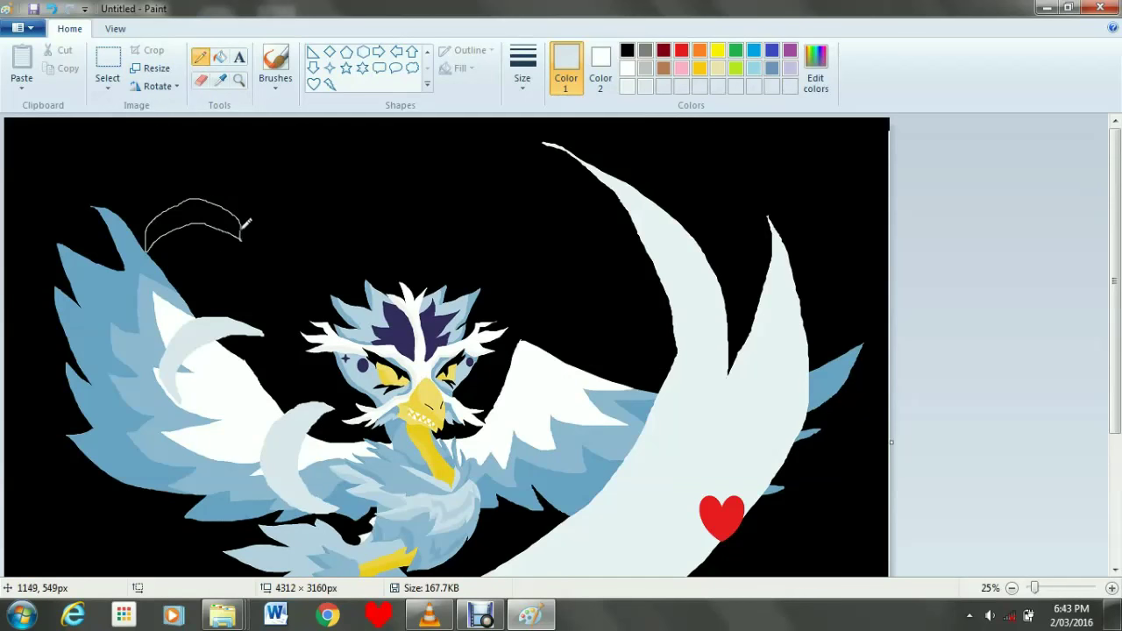
{"action": "left_click", "coordinate": [219, 57]}
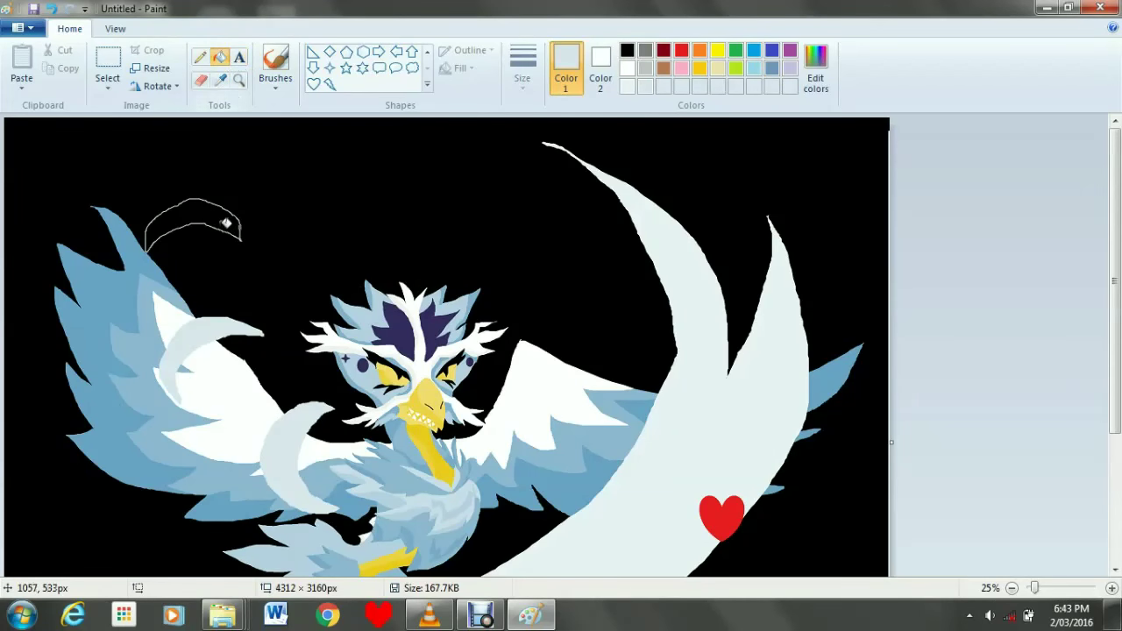
{"action": "left_click", "coordinate": [226, 218]}
{"action": "key", "text": "ctrl+z"}
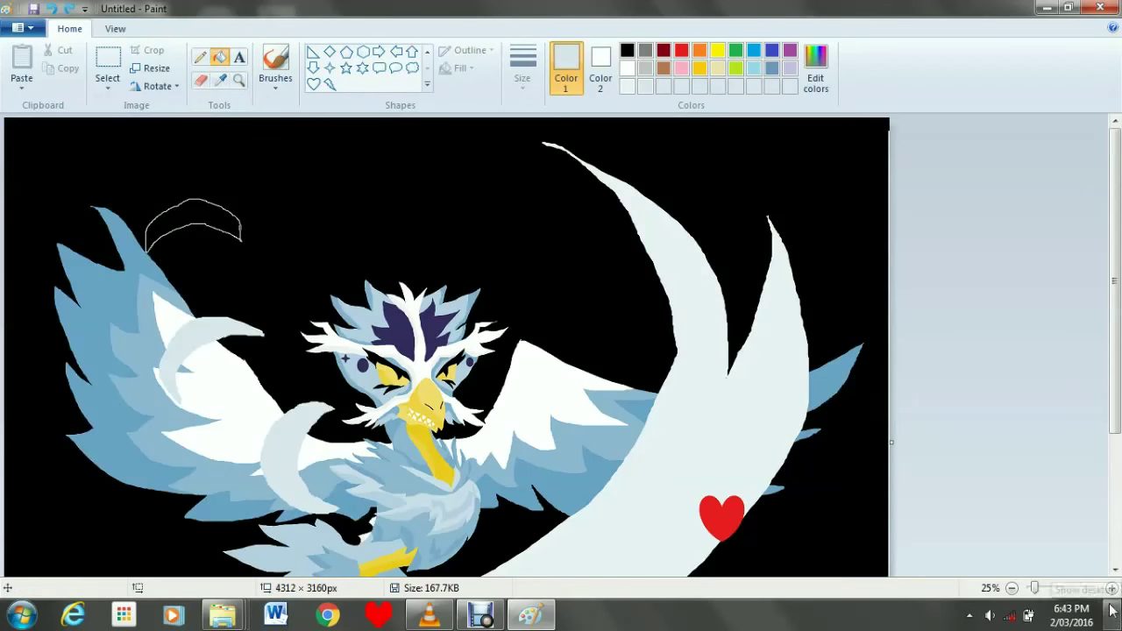
Close the gap in the outline of the arched crescent above the left wing and fill it with pale blue.
{"action": "left_click", "coordinate": [1112, 588]}
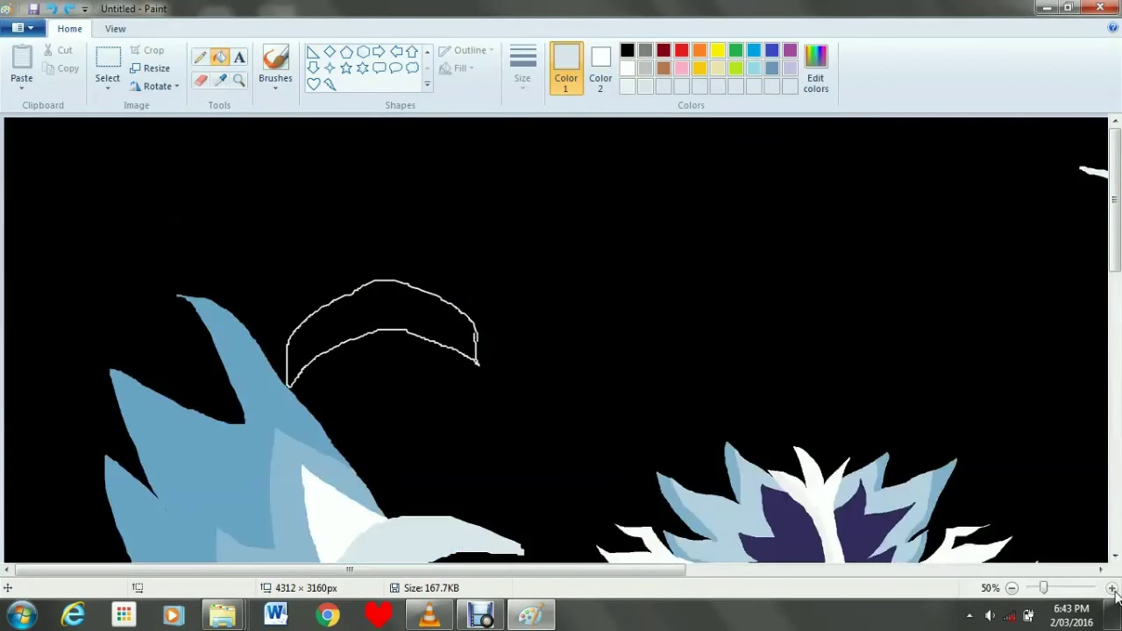
{"action": "left_click", "coordinate": [199, 58]}
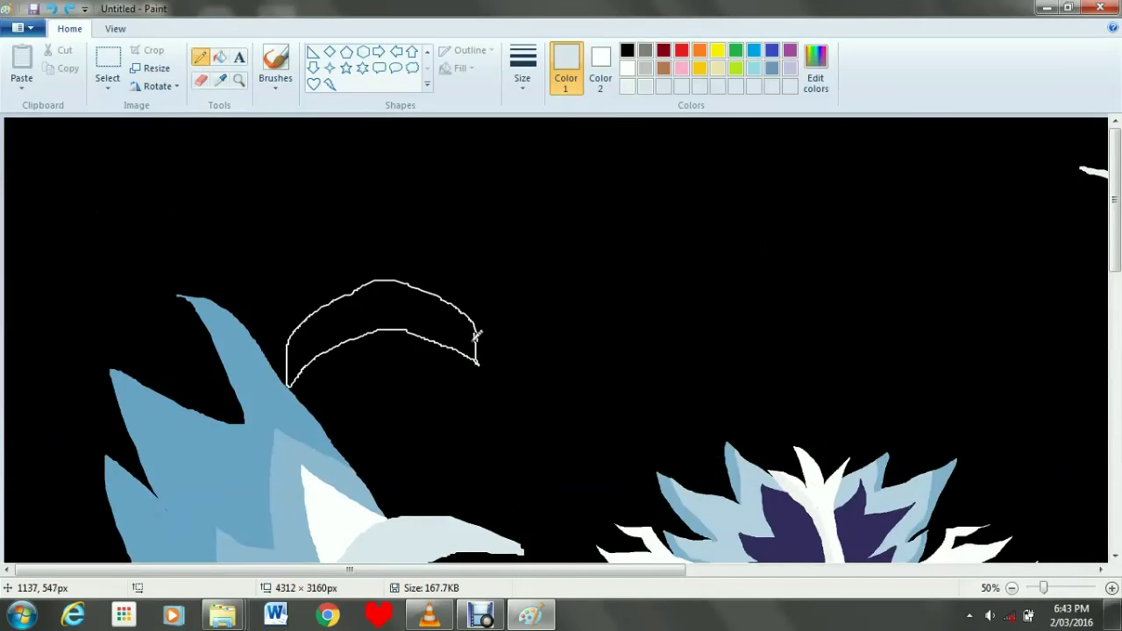
{"action": "left_click", "coordinate": [219, 58]}
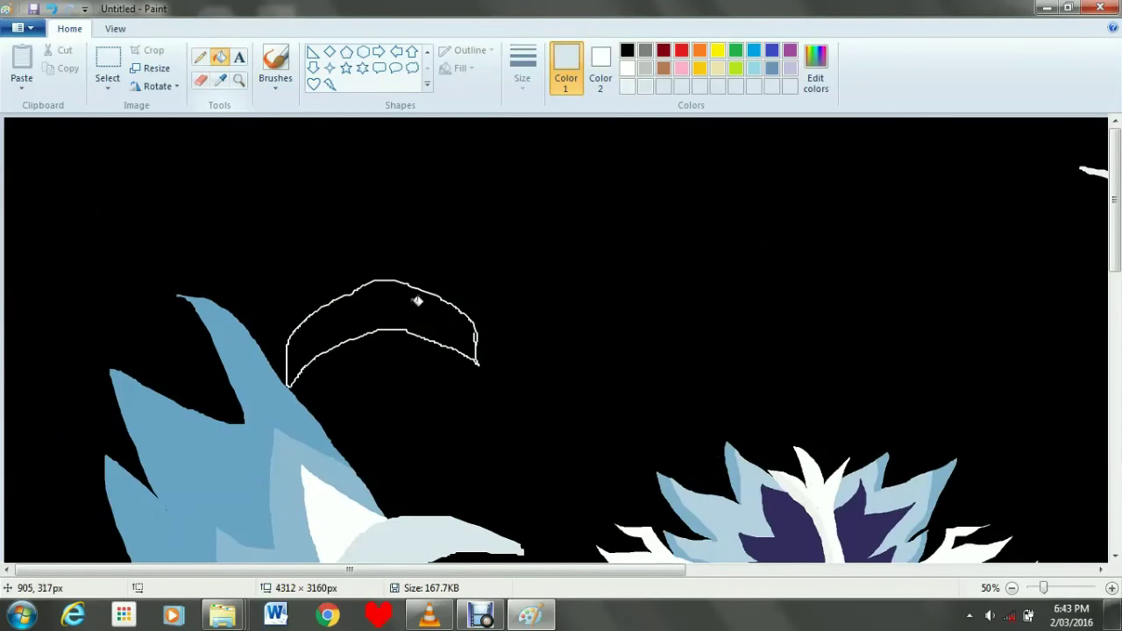
{"action": "left_click", "coordinate": [402, 303]}
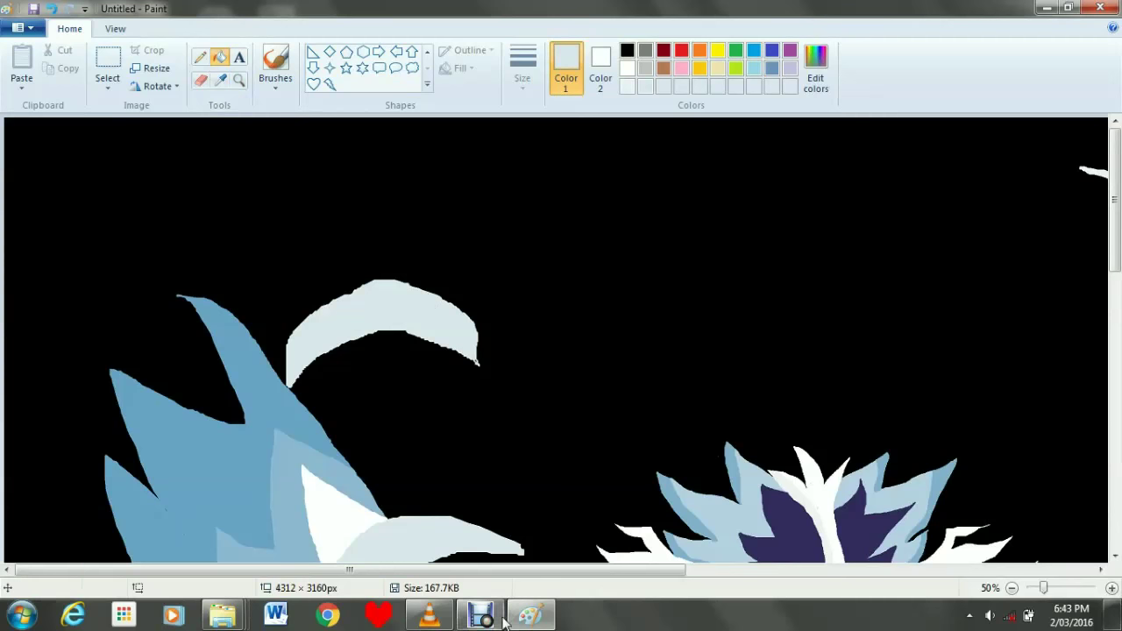
Recolor the black background light gray, including the enclosed black areas between the body, legs and sweeping shape.
{"action": "scroll", "coordinate": [728, 386], "scroll_direction": "down", "scroll_amount": 3}
{"action": "scroll", "coordinate": [729, 386], "scroll_direction": "down", "scroll_amount": 6}
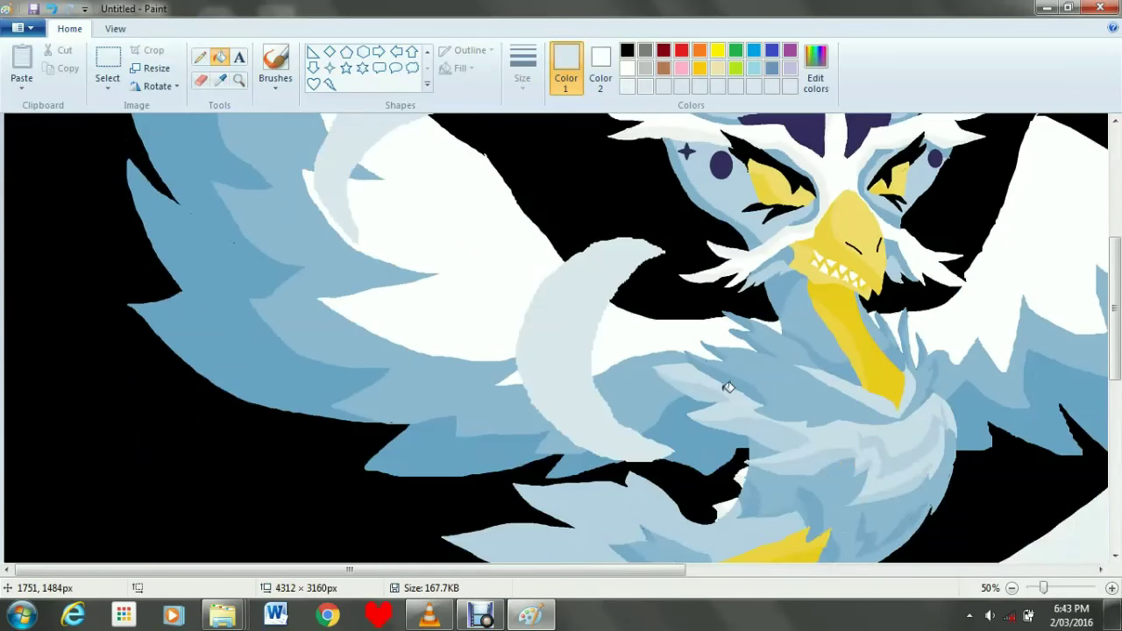
{"action": "scroll", "coordinate": [729, 387], "scroll_direction": "up", "scroll_amount": 6}
{"action": "left_click", "coordinate": [1014, 590]}
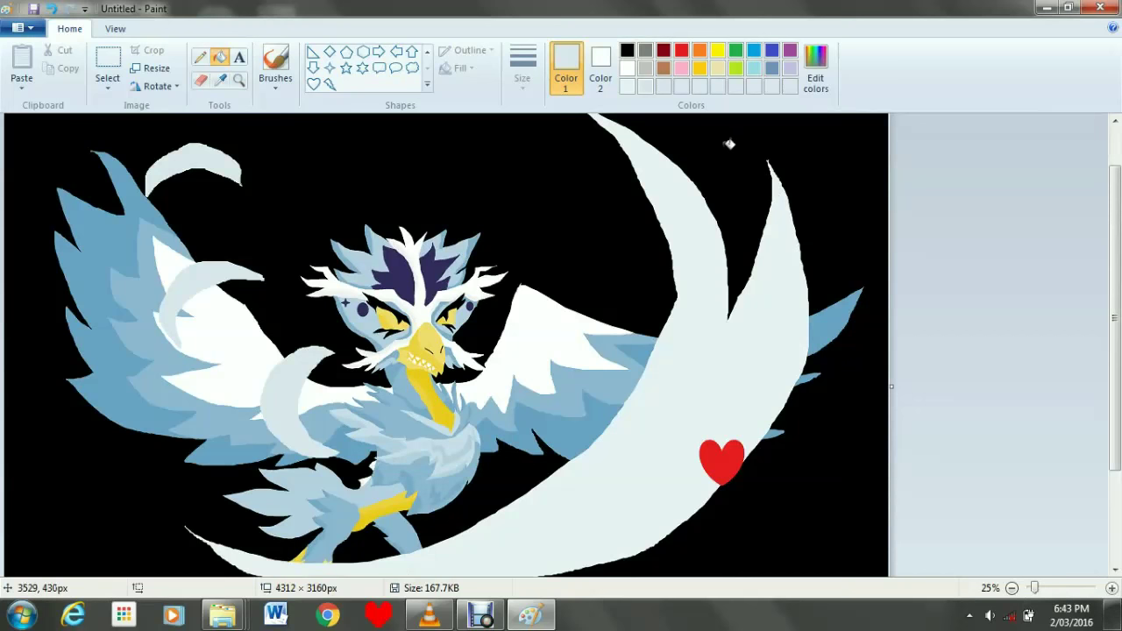
{"action": "left_click", "coordinate": [645, 68]}
{"action": "left_click", "coordinate": [574, 204]}
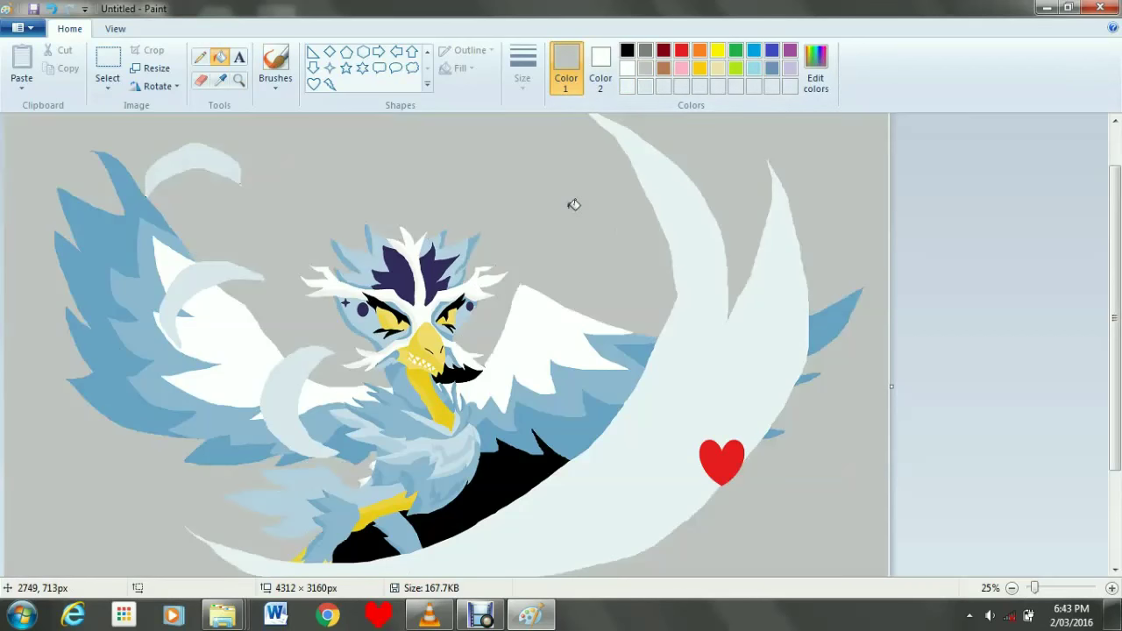
{"action": "scroll", "coordinate": [463, 372], "scroll_direction": "down", "scroll_amount": 3}
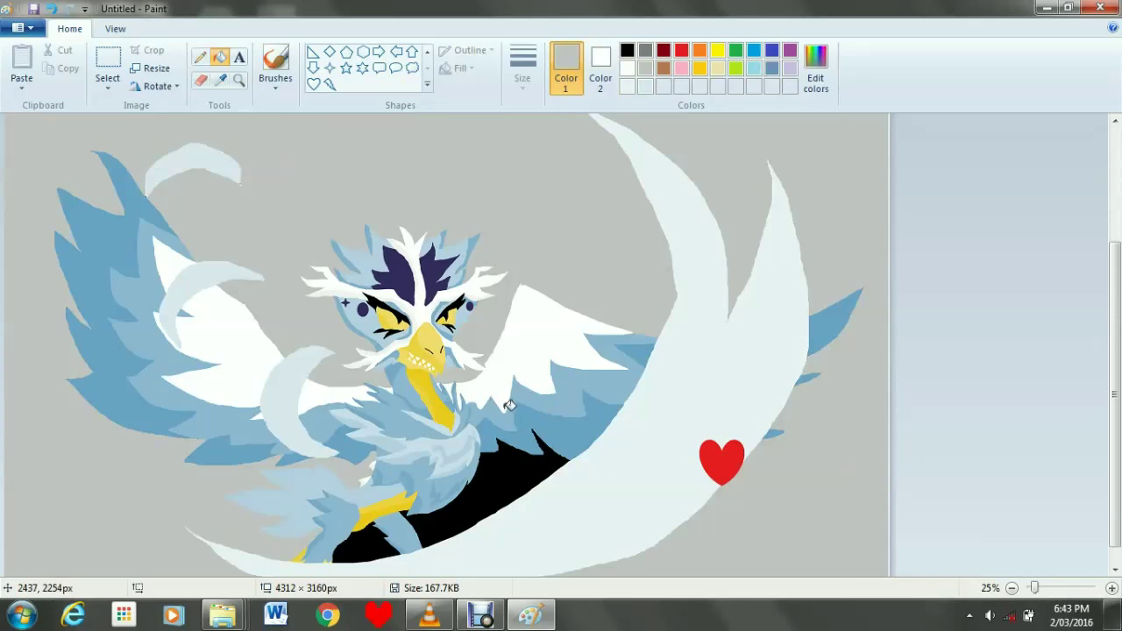
{"action": "left_click", "coordinate": [366, 438]}
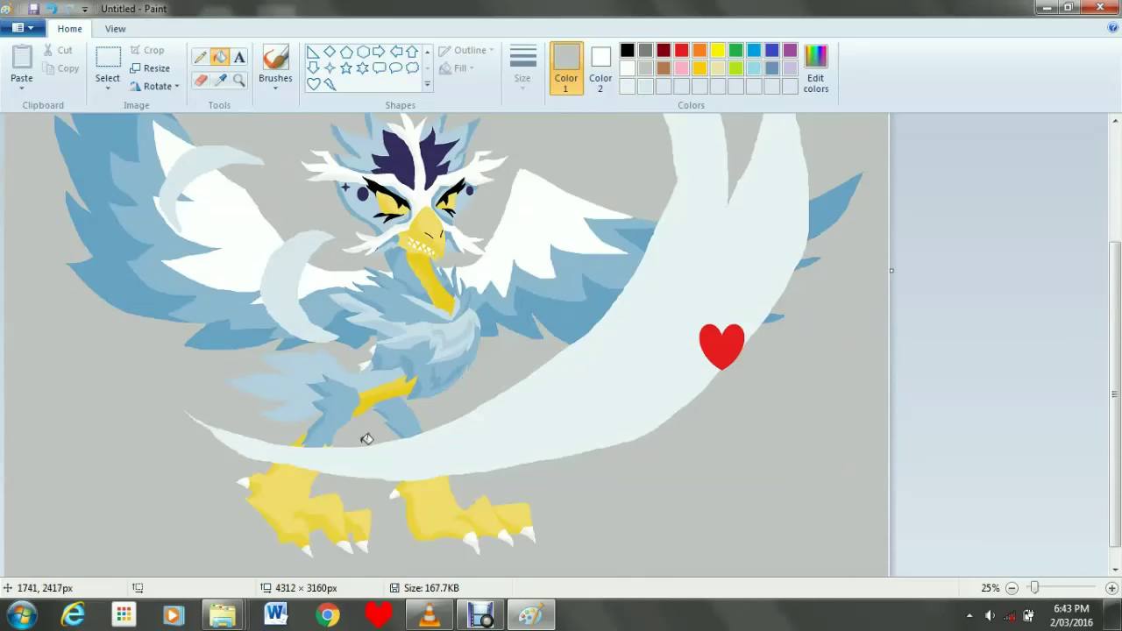
Trim the canvas width slightly to 4296 × 3160 px to cut off the strip at the drawing's right edge.
{"action": "scroll", "coordinate": [696, 371], "scroll_direction": "up", "scroll_amount": 5}
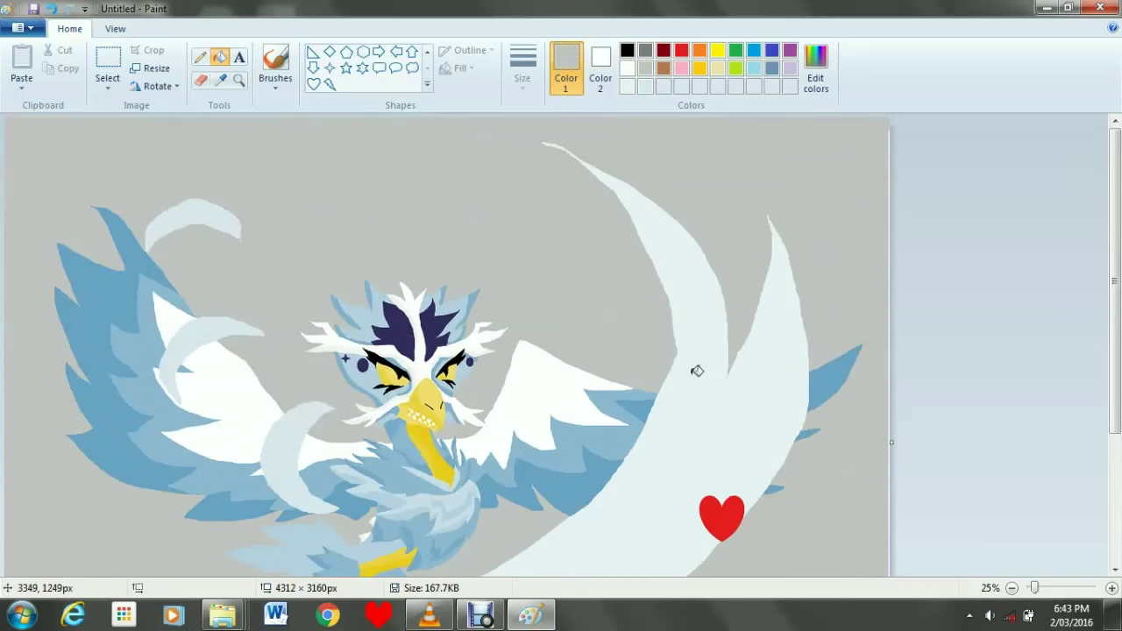
{"action": "left_click", "coordinate": [1013, 588]}
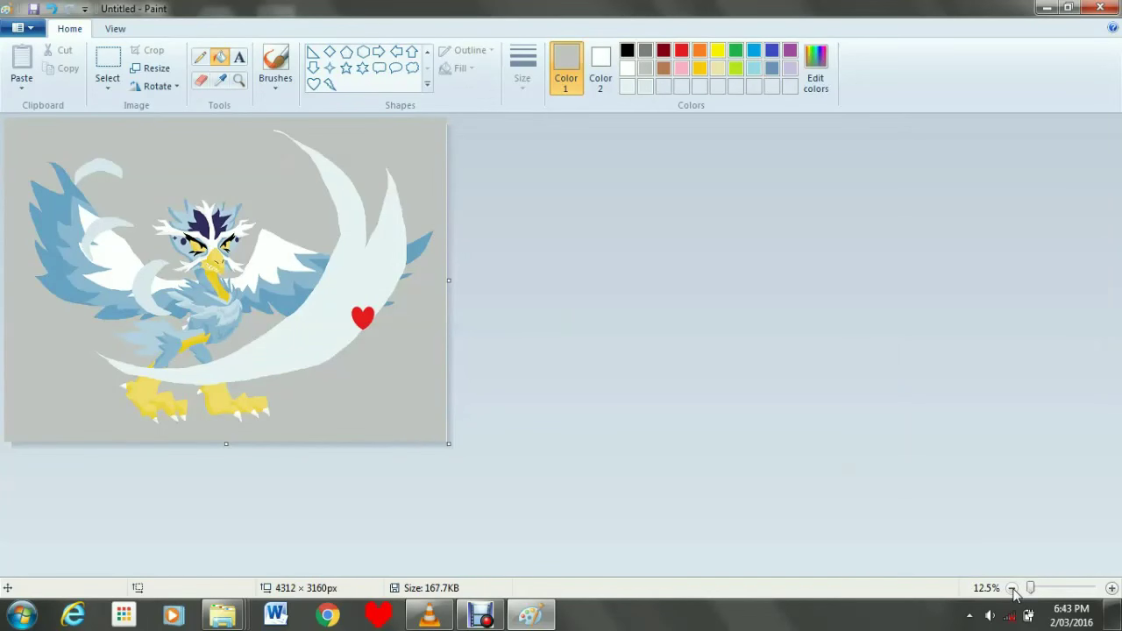
{"action": "left_click_drag", "start_coordinate": [454, 281], "coordinate": [450, 281]}
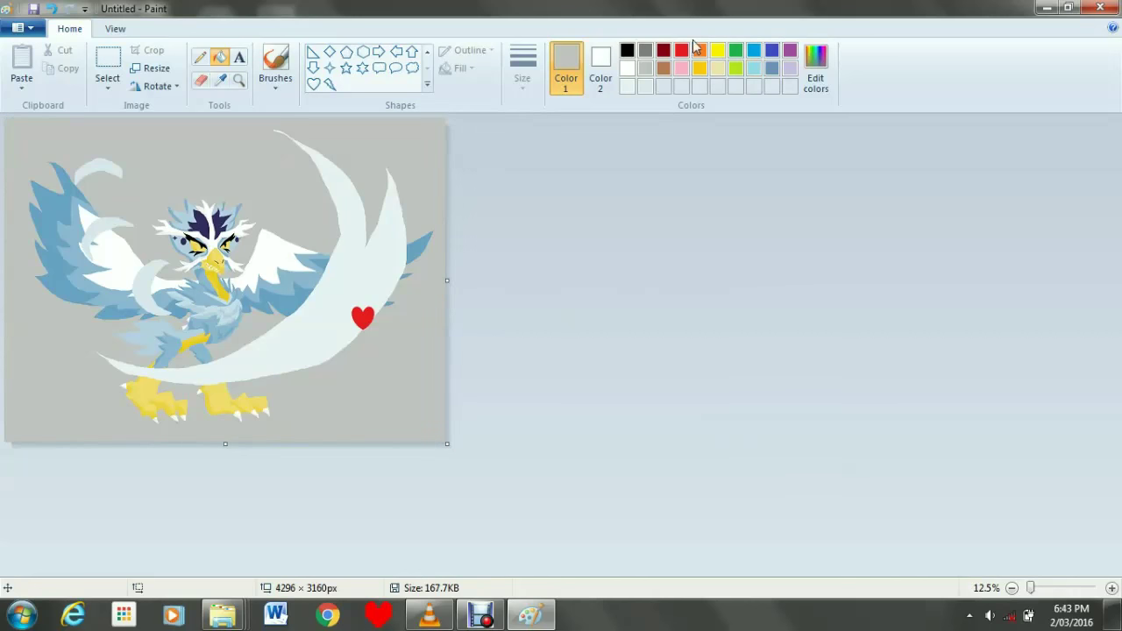
Choose the darker gray as the fill color.
{"action": "left_click", "coordinate": [645, 50]}
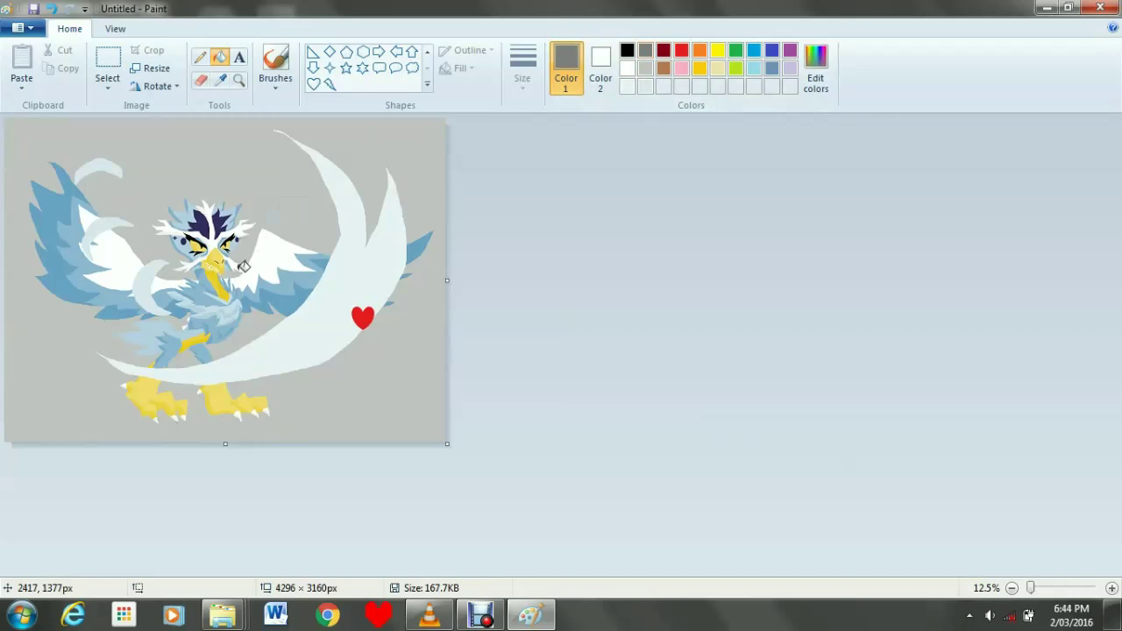